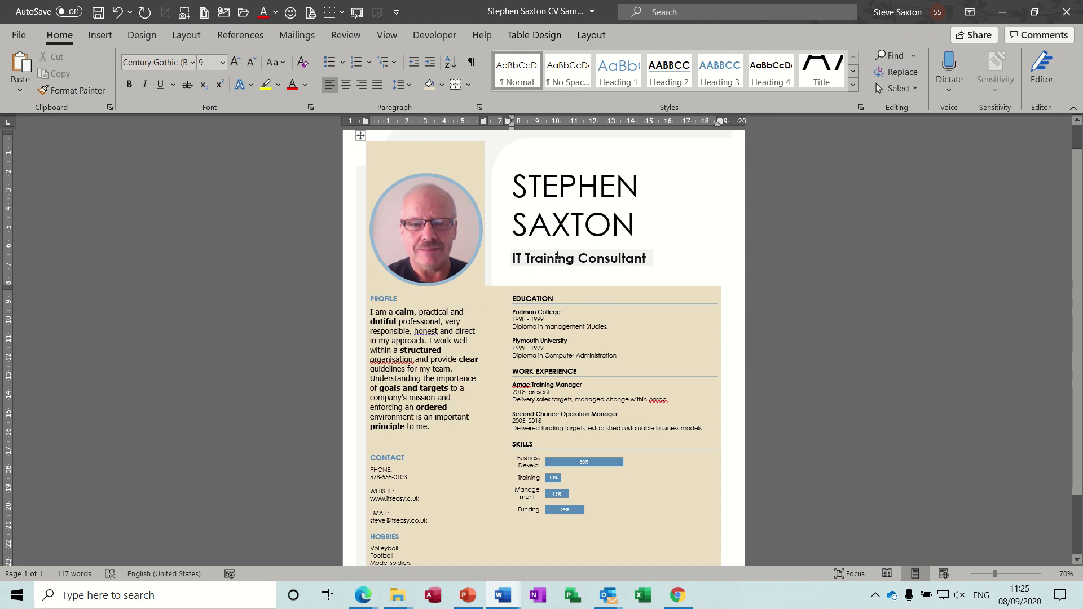
Switch the CV job title to Care manager using its AutoText control.
{"action": "left_click", "coordinate": [560, 257]}
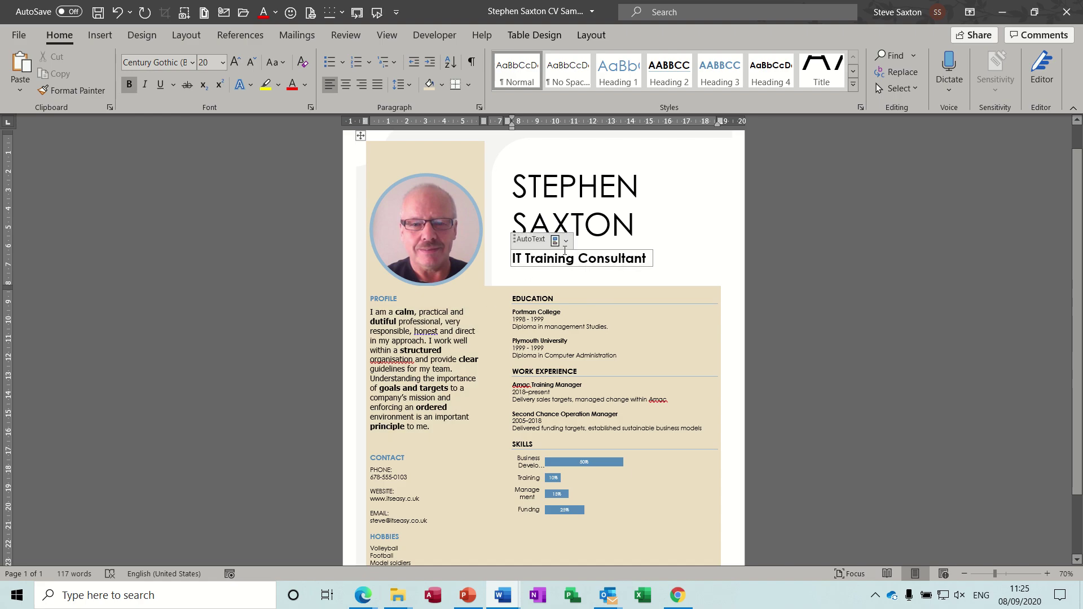
{"action": "left_click", "coordinate": [566, 241]}
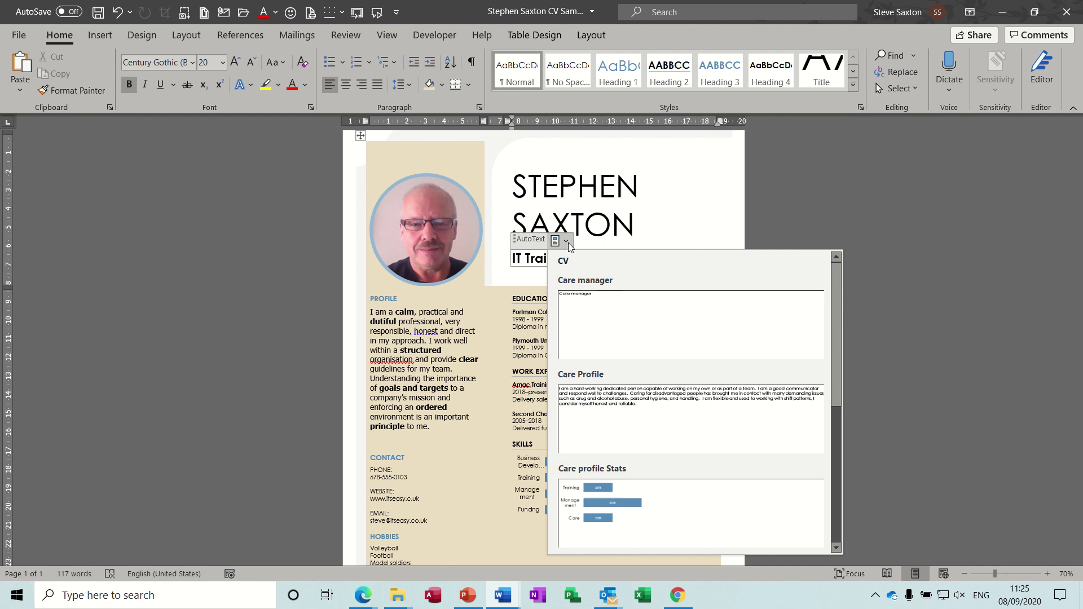
{"action": "left_click", "coordinate": [605, 304]}
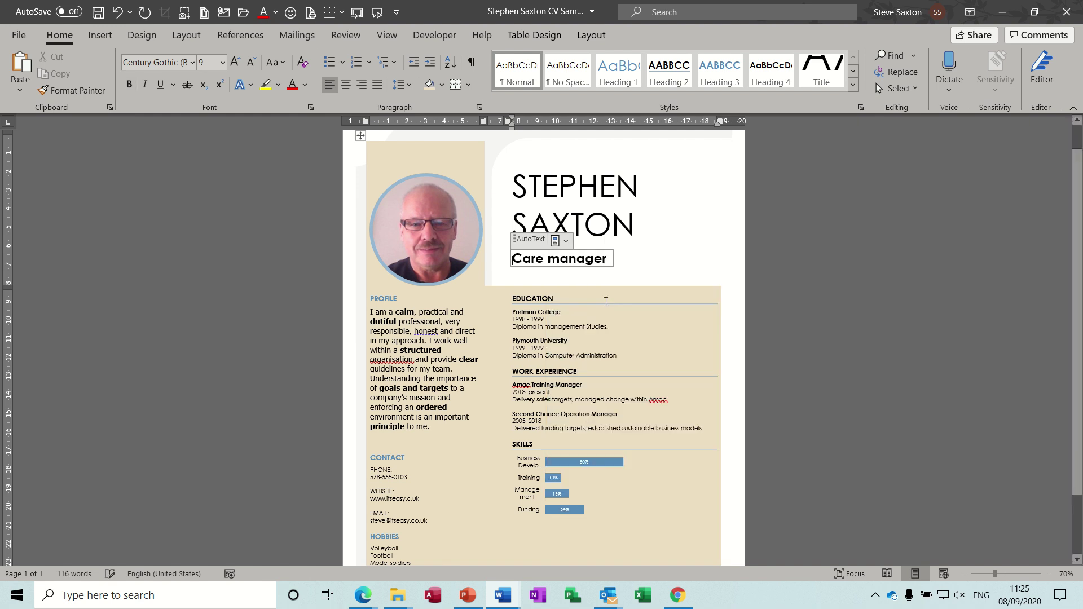
Replace the profile paragraph with the Care Profile AutoText entry.
{"action": "left_click", "coordinate": [444, 313]}
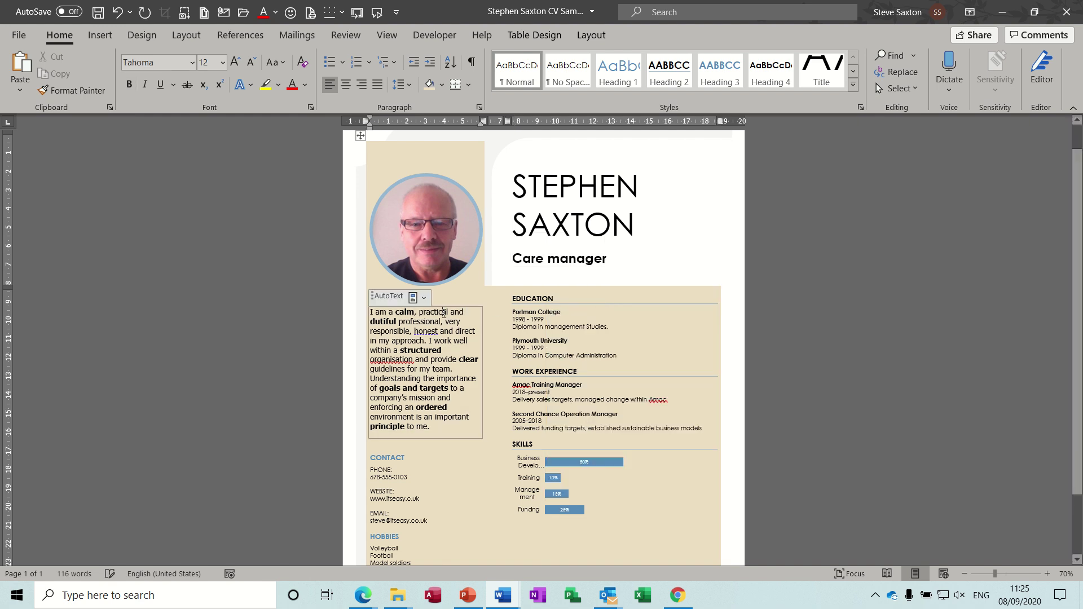
{"action": "left_click", "coordinate": [423, 298]}
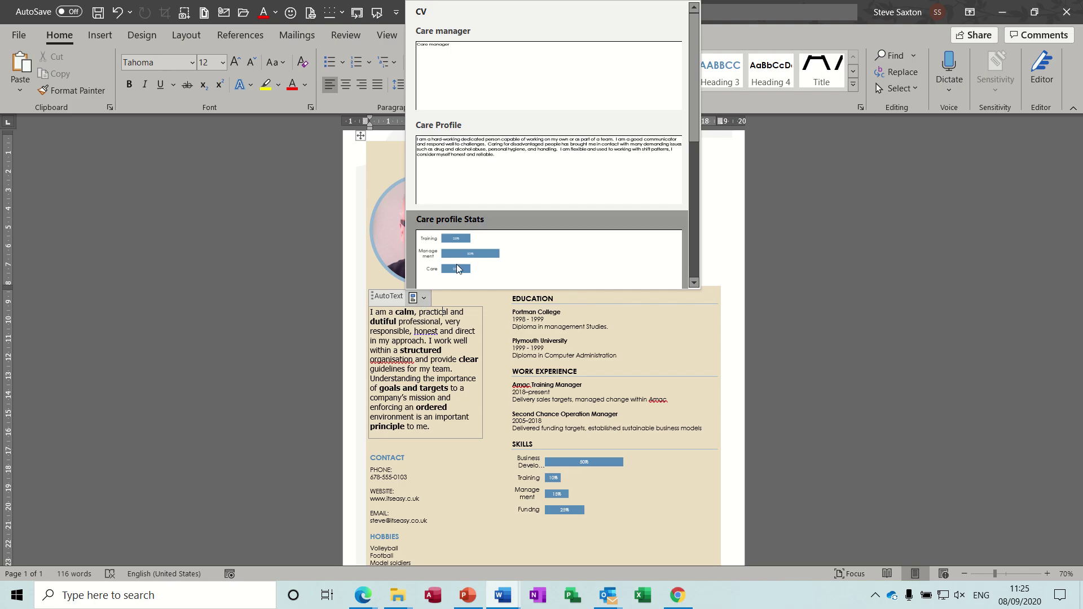
{"action": "left_click", "coordinate": [491, 165]}
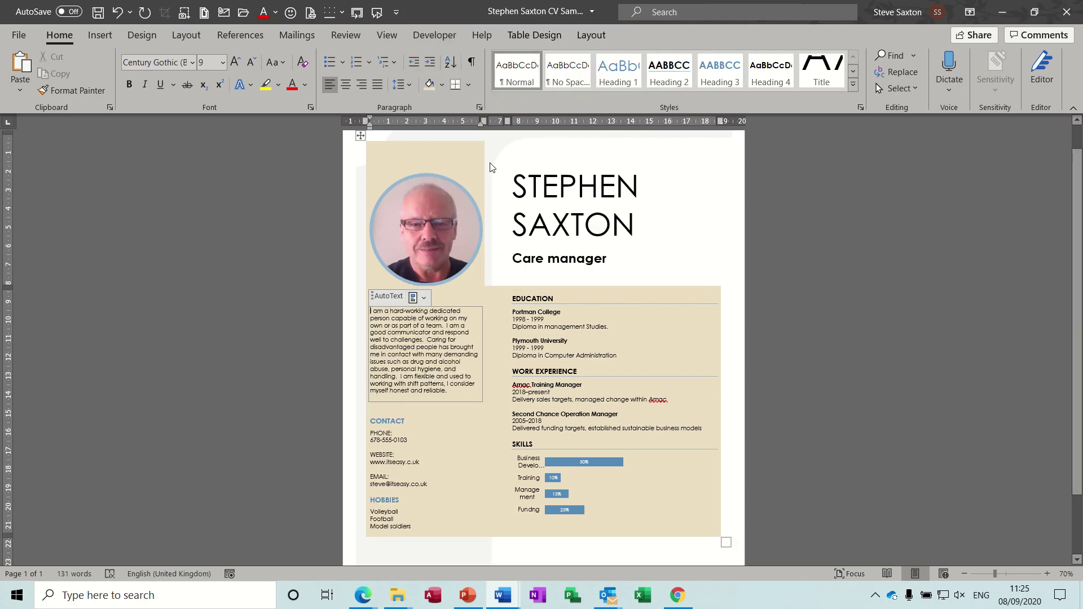
Swap the skills chart for Care profile Stats, then move to blank Document7.
{"action": "left_click", "coordinate": [568, 449]}
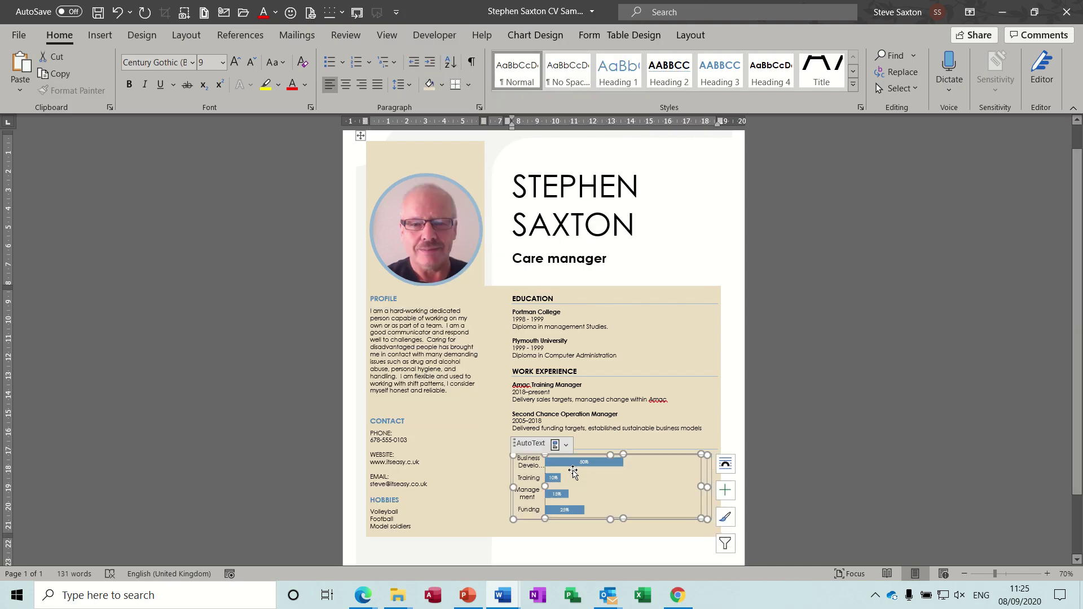
{"action": "left_click", "coordinate": [568, 448]}
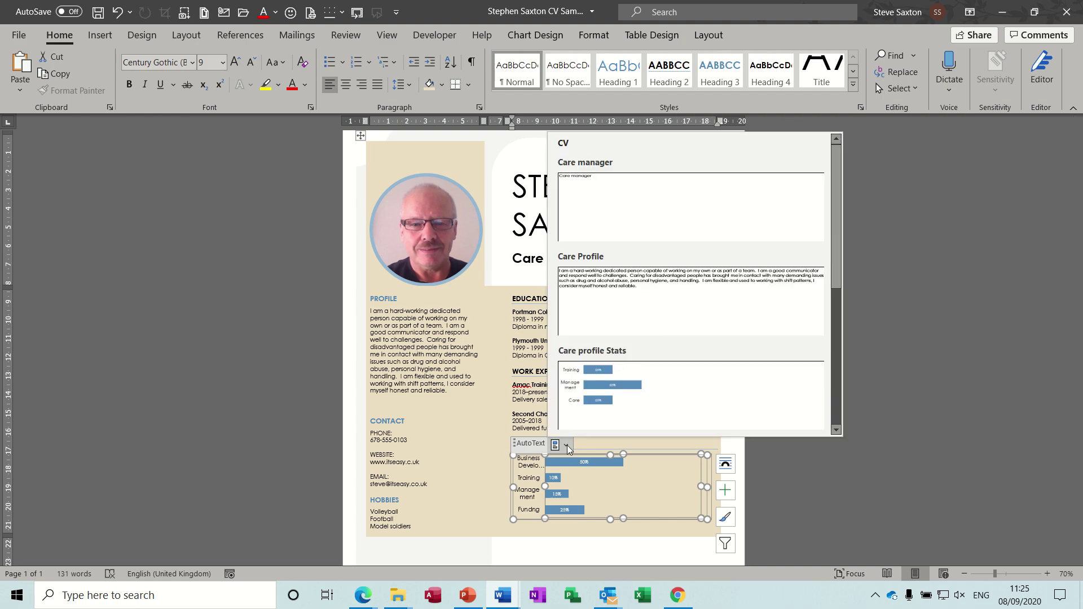
{"action": "left_click", "coordinate": [633, 393]}
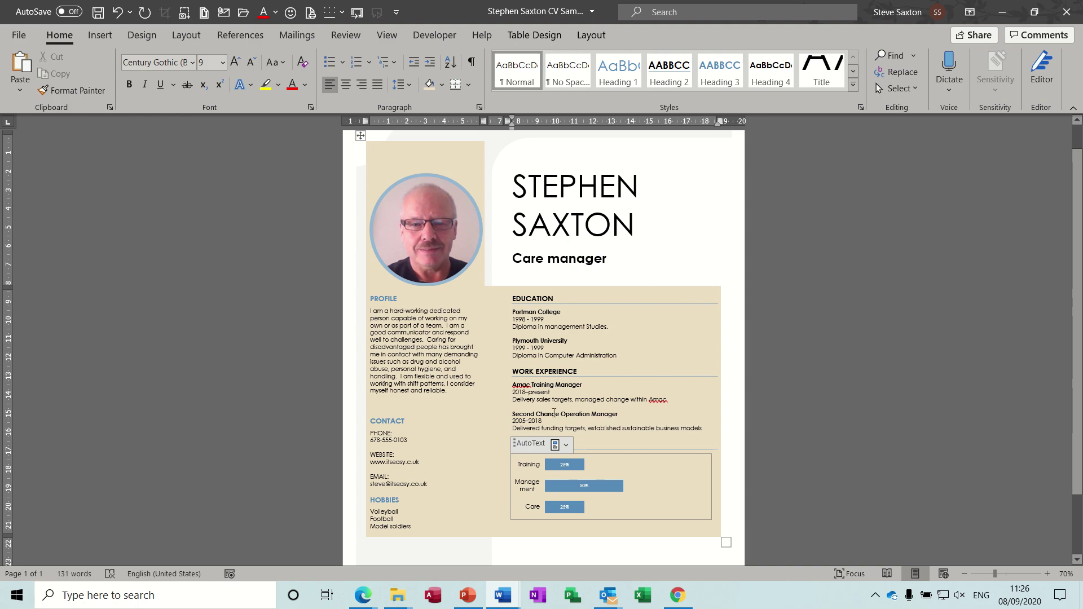
{"action": "key", "text": "ctrl+n"}
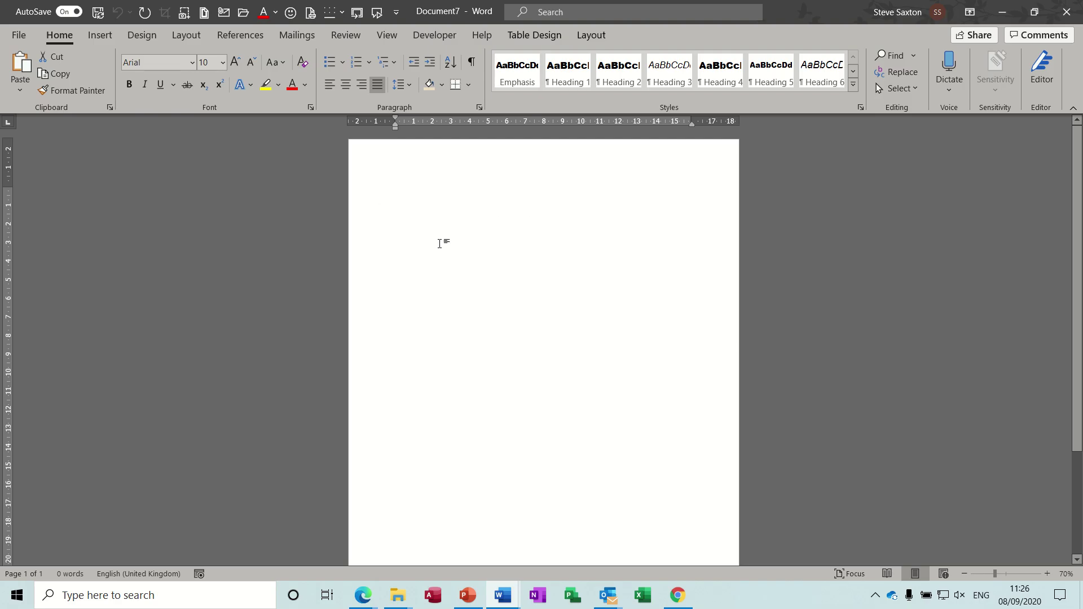
Insert a three-column, three-row table into Document7.
{"action": "left_click", "coordinate": [97, 36]}
{"action": "left_click", "coordinate": [102, 79]}
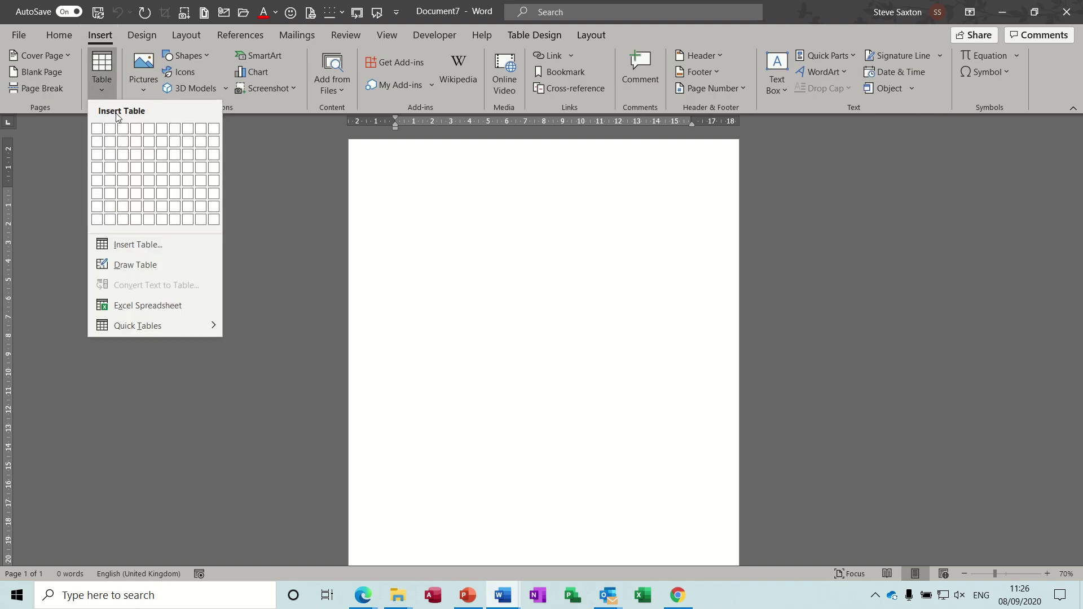
{"action": "left_click", "coordinate": [122, 162]}
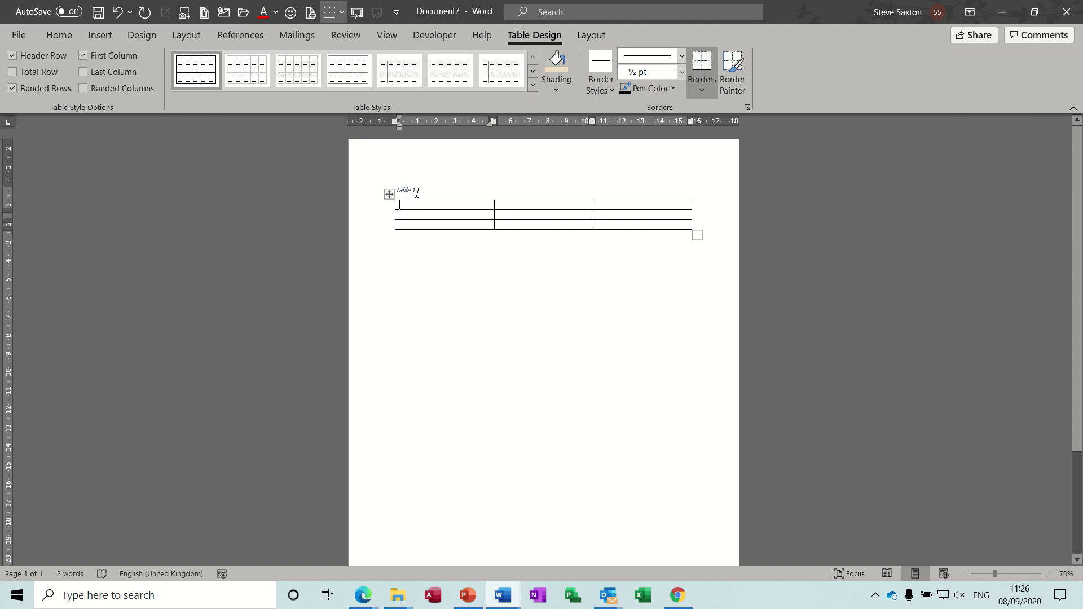
Delete the Table 1 caption and make the first row taller with a blank line.
{"action": "left_click", "coordinate": [417, 193]}
{"action": "key", "text": "BackSpace"}
{"action": "key", "text": "BackSpace"}
{"action": "key", "text": "BackSpace"}
{"action": "key", "text": "BackSpace"}
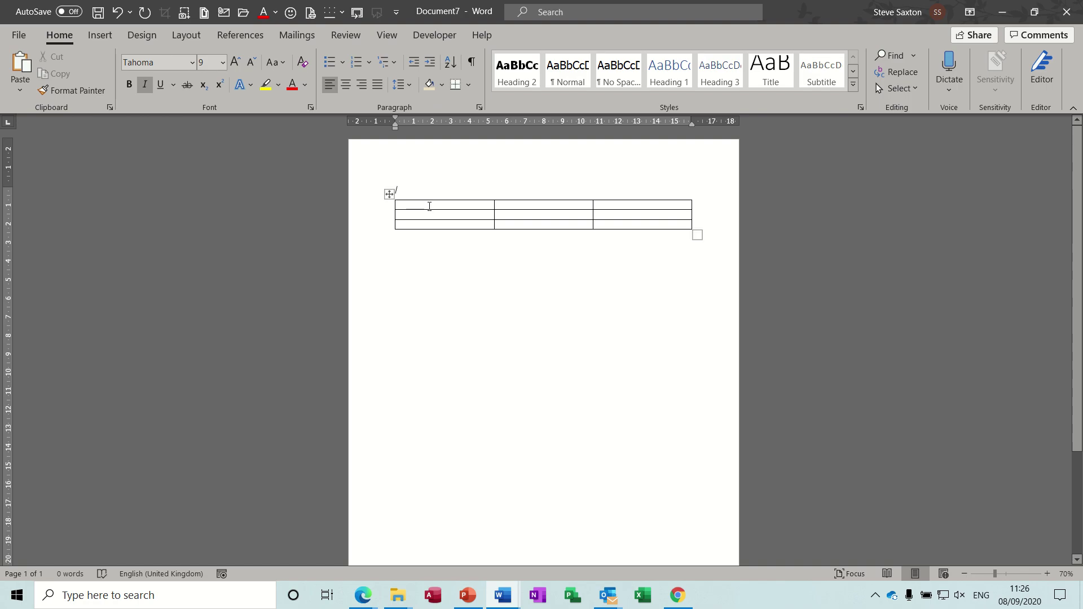
{"action": "left_click", "coordinate": [429, 207]}
{"action": "key", "text": "Return"}
{"action": "key", "text": "Return"}
{"action": "key", "text": "Return"}
{"action": "key", "text": "Return"}
{"action": "key", "text": "Return"}
{"action": "key", "text": "Return"}
{"action": "key", "text": "Return"}
{"action": "key", "text": "Return"}
{"action": "key", "text": "Return"}
{"action": "key", "text": "Return"}
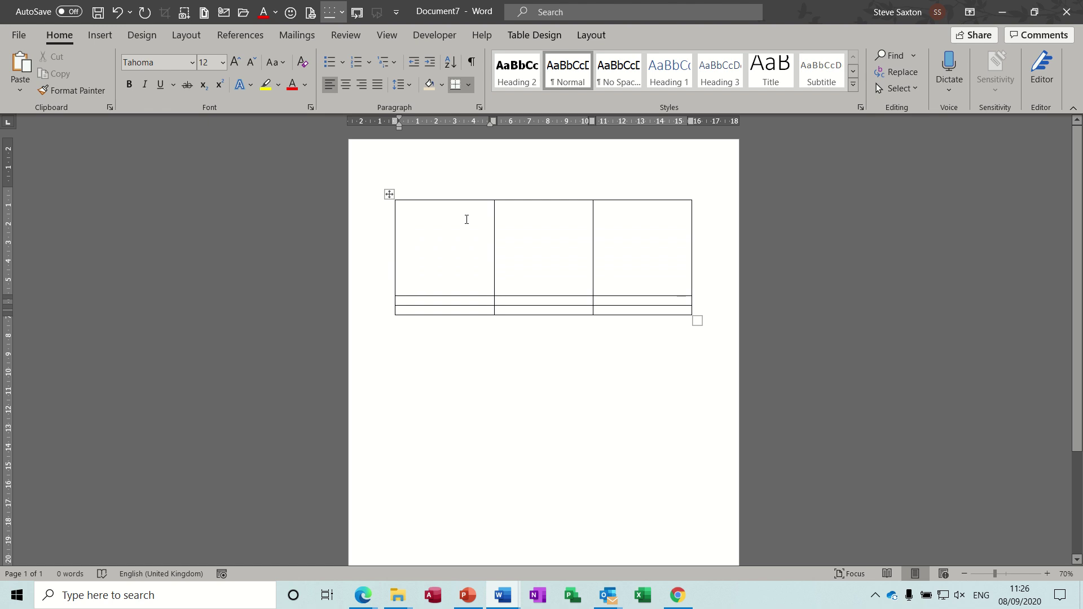
{"action": "left_click", "coordinate": [431, 219]}
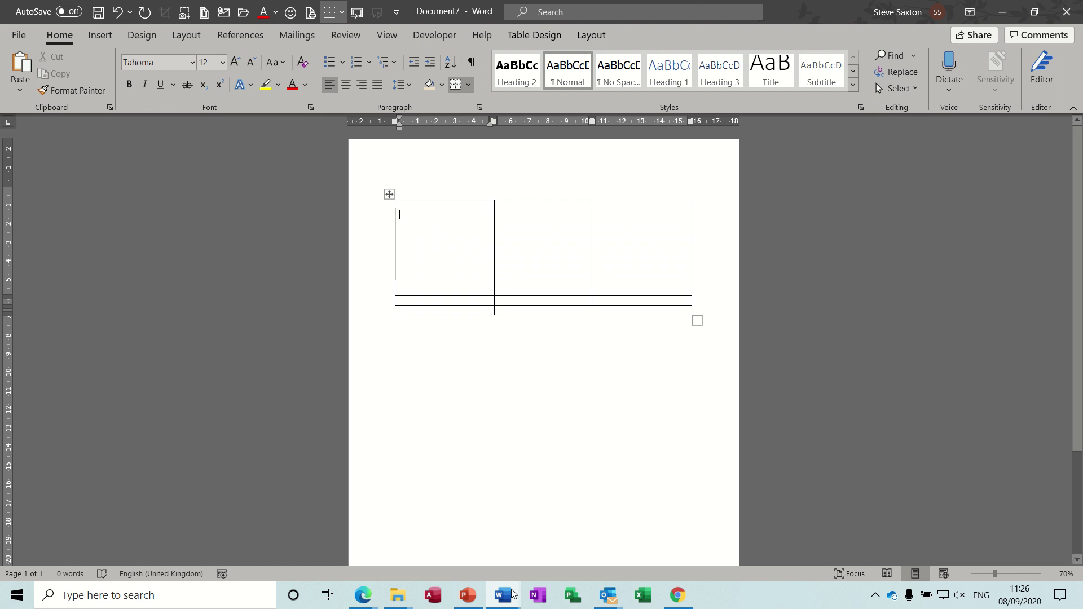
Glance at the CV sample document, then return to Document7.
{"action": "mouse_move", "coordinate": [502, 595]}
{"action": "left_click", "coordinate": [365, 522]}
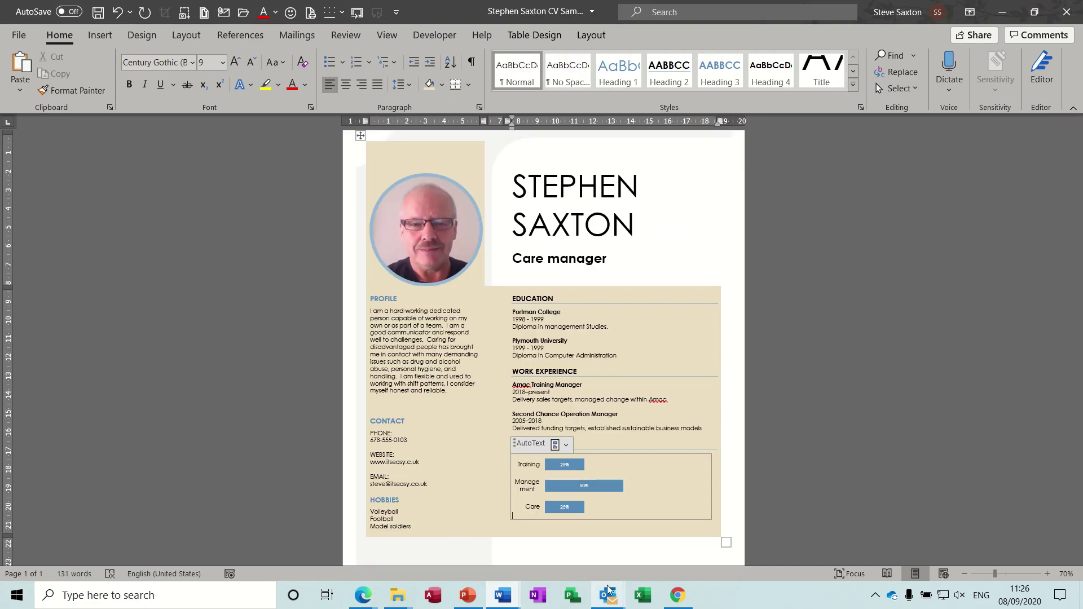
{"action": "mouse_move", "coordinate": [507, 594]}
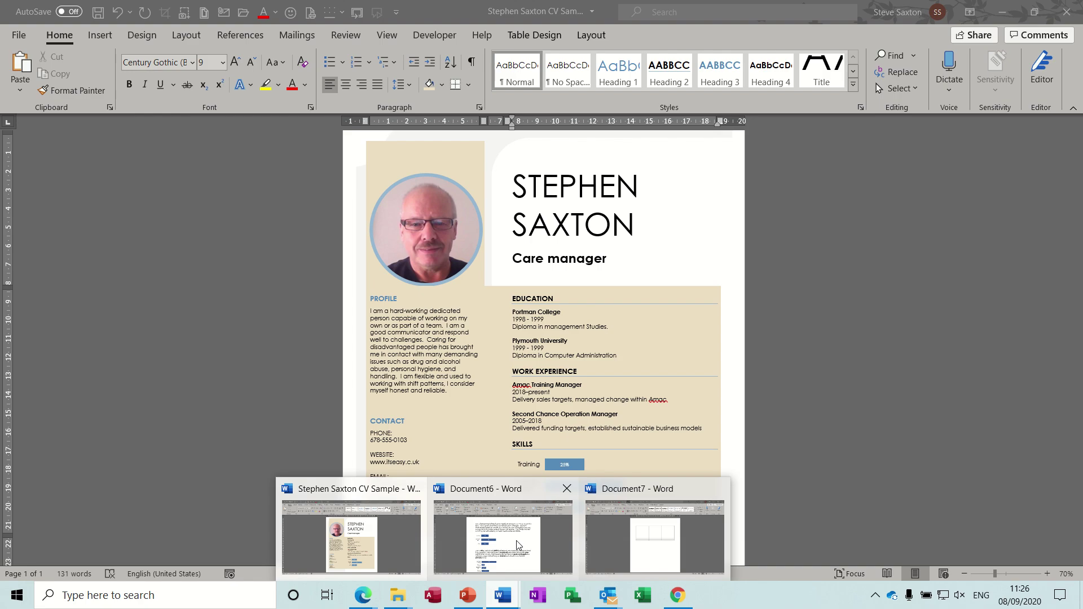
{"action": "left_click", "coordinate": [610, 536]}
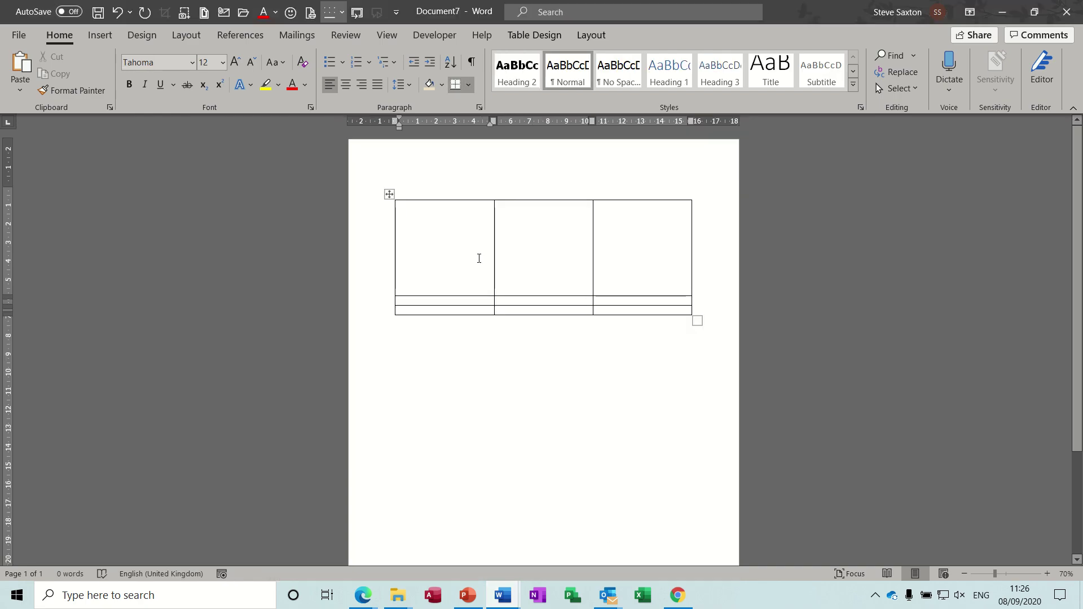
Draw an oval circle inside the table's first cell.
{"action": "left_click", "coordinate": [100, 35]}
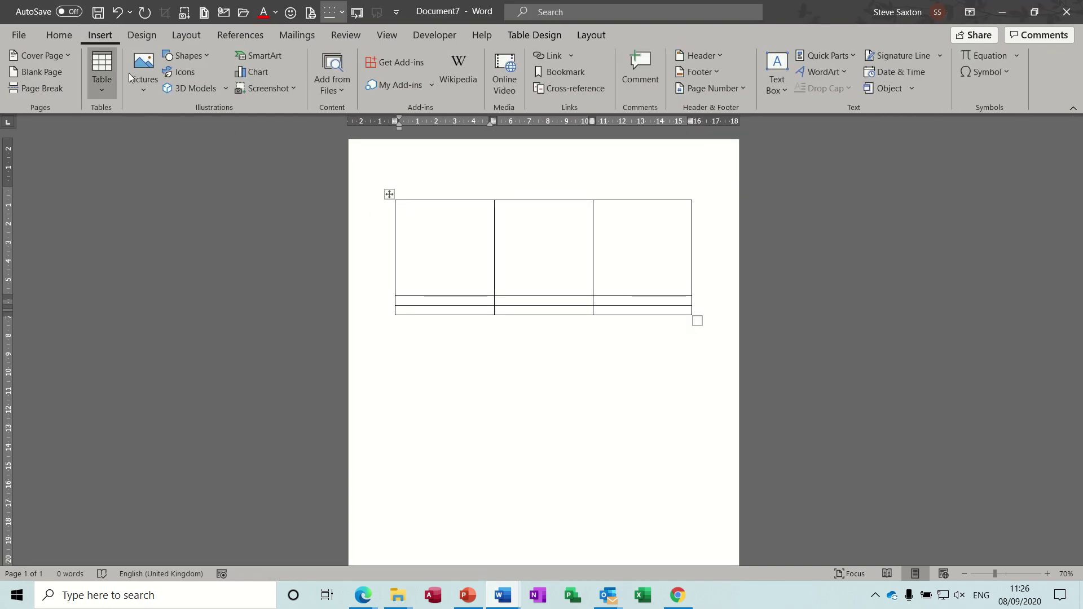
{"action": "left_click", "coordinate": [139, 96]}
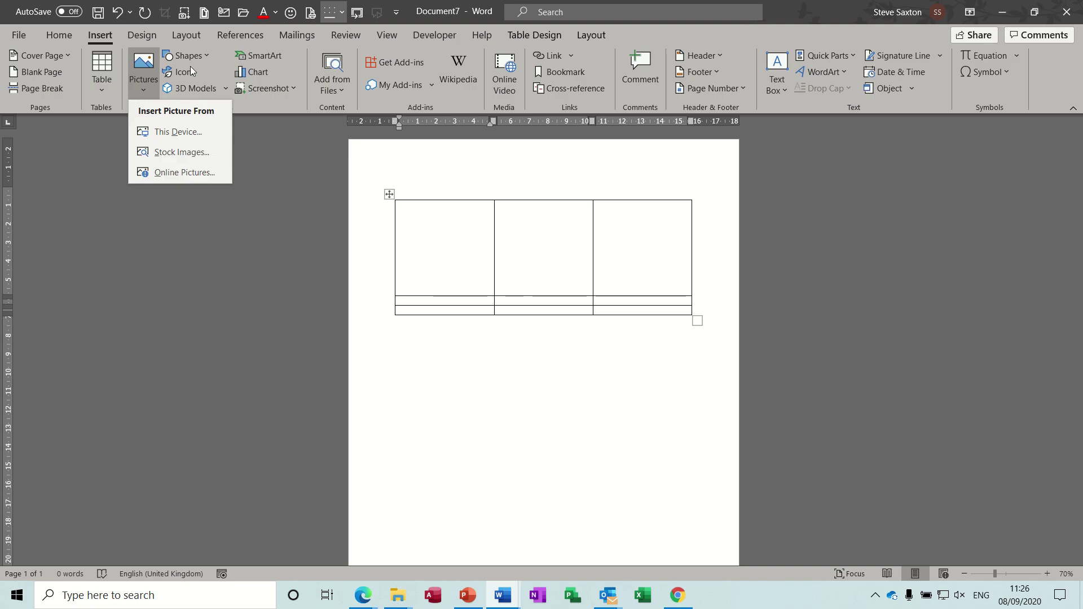
{"action": "key", "text": "Escape"}
{"action": "left_click", "coordinate": [208, 60]}
{"action": "left_click", "coordinate": [218, 90]}
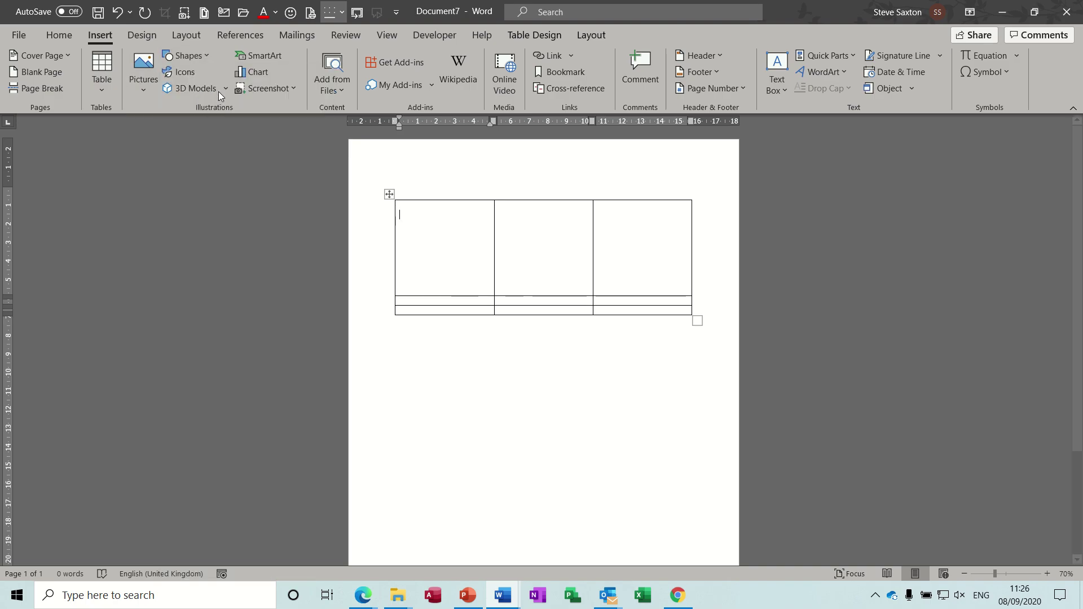
{"action": "left_click_drag", "start_coordinate": [436, 209], "coordinate": [451, 242]}
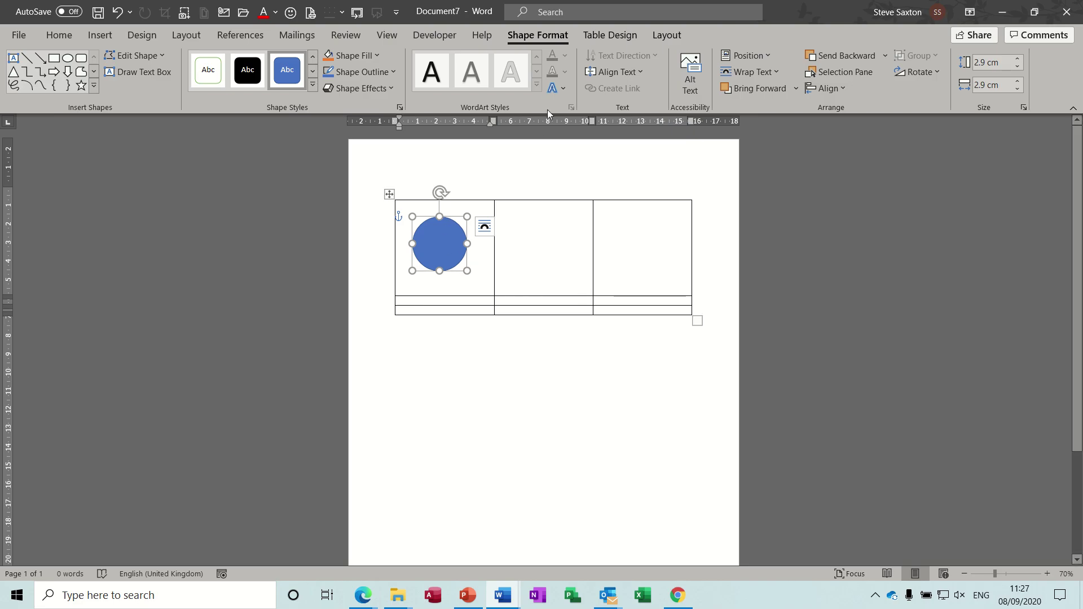
Fill the circle with the portrait photo from a file.
{"action": "left_click", "coordinate": [377, 55]}
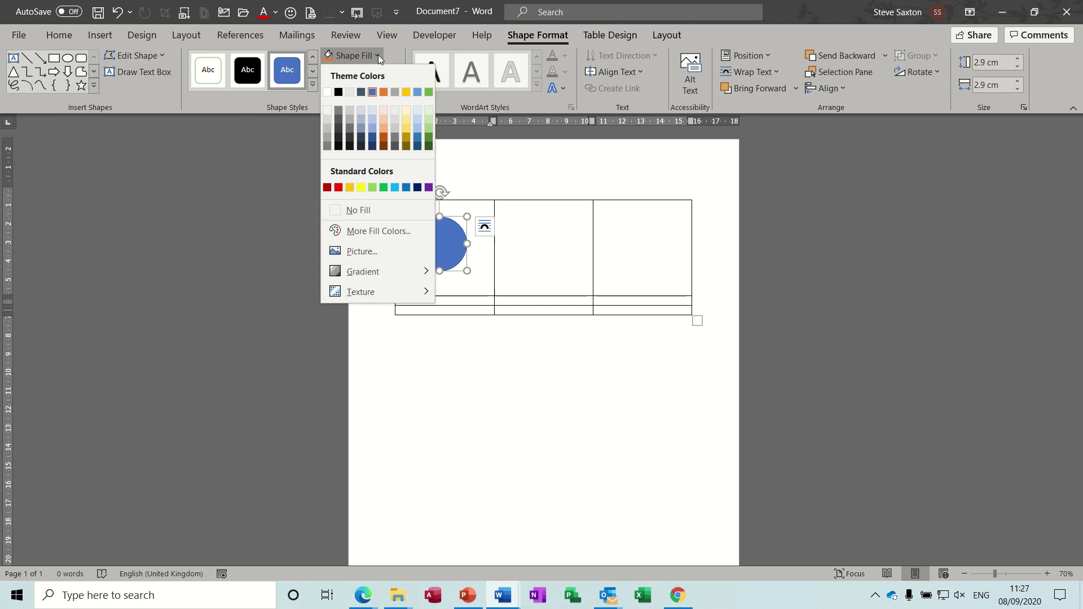
{"action": "left_click", "coordinate": [367, 251]}
{"action": "left_click", "coordinate": [366, 254]}
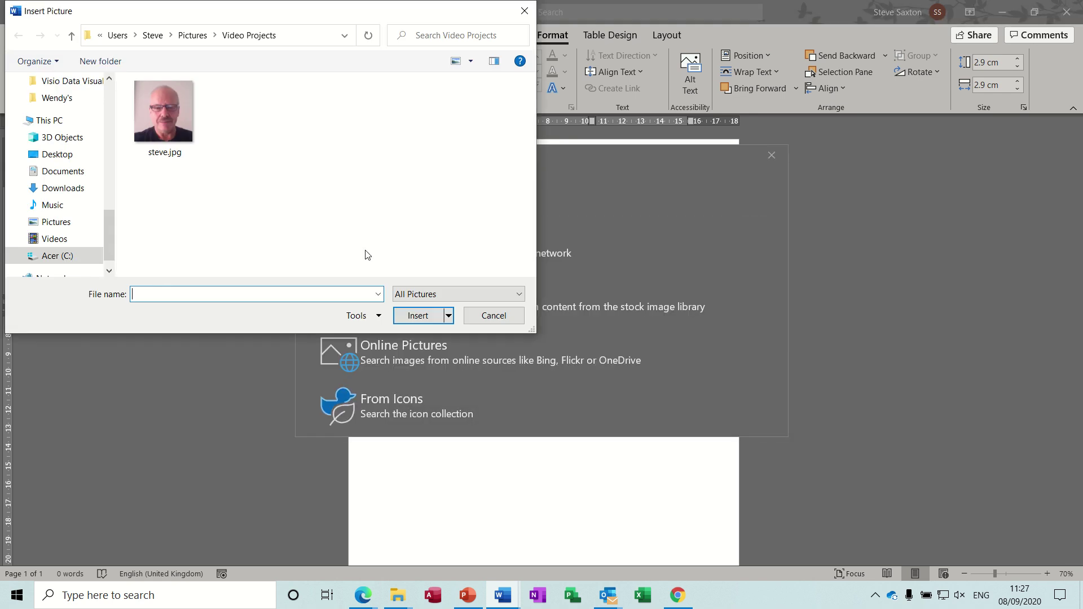
{"action": "double_click", "coordinate": [172, 123]}
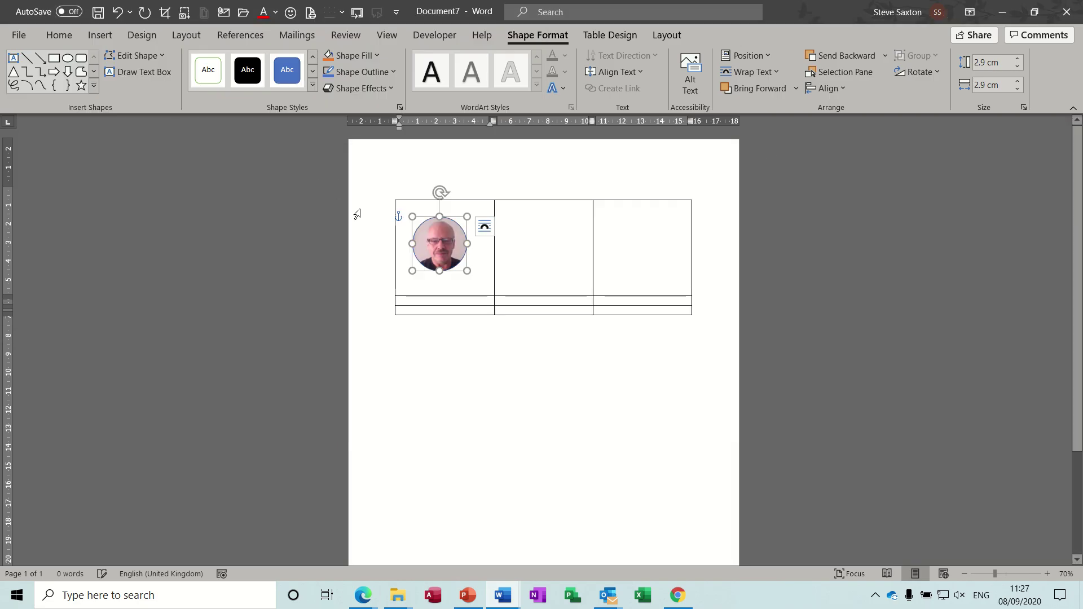
Nudge the photo circle and narrow the table's middle column.
{"action": "left_click_drag", "start_coordinate": [434, 242], "coordinate": [554, 250]}
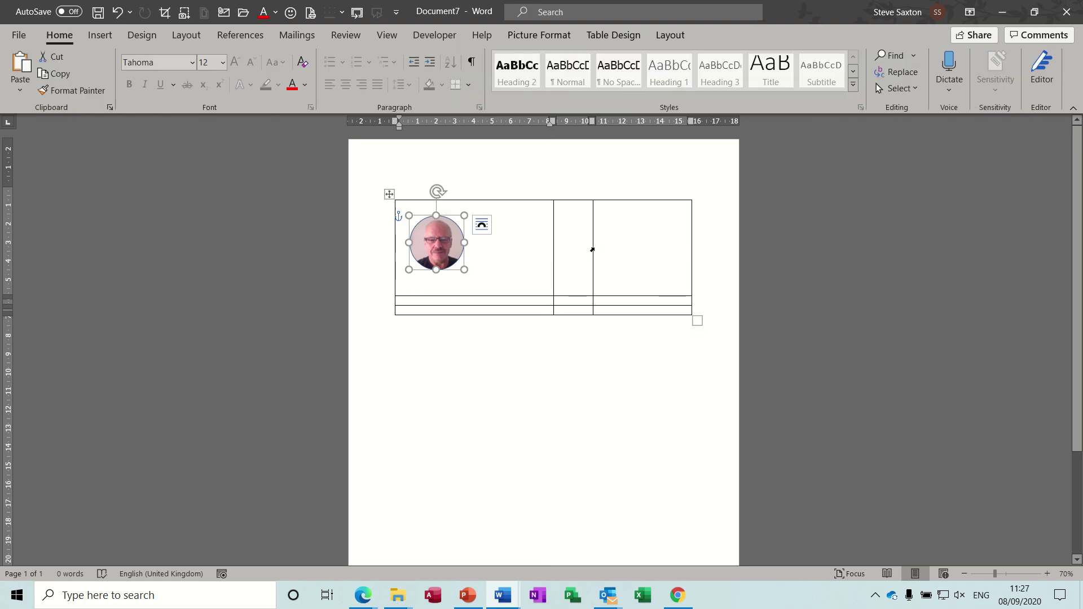
{"action": "left_click_drag", "start_coordinate": [593, 248], "coordinate": [567, 248]}
{"action": "left_click", "coordinate": [437, 243]}
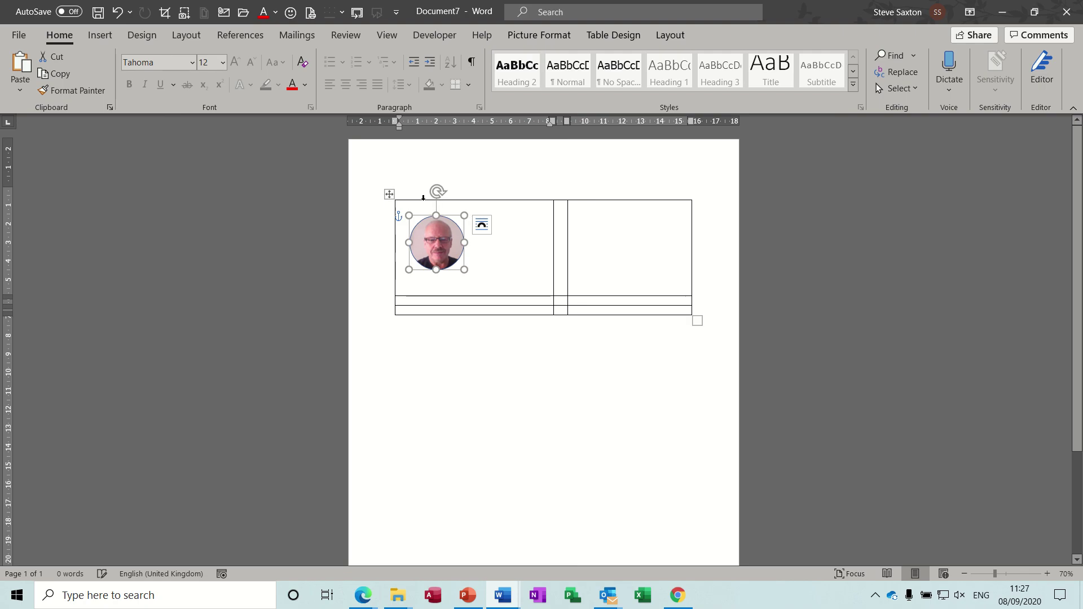
Select the whole table and apply No Border to it.
{"action": "left_click", "coordinate": [390, 195]}
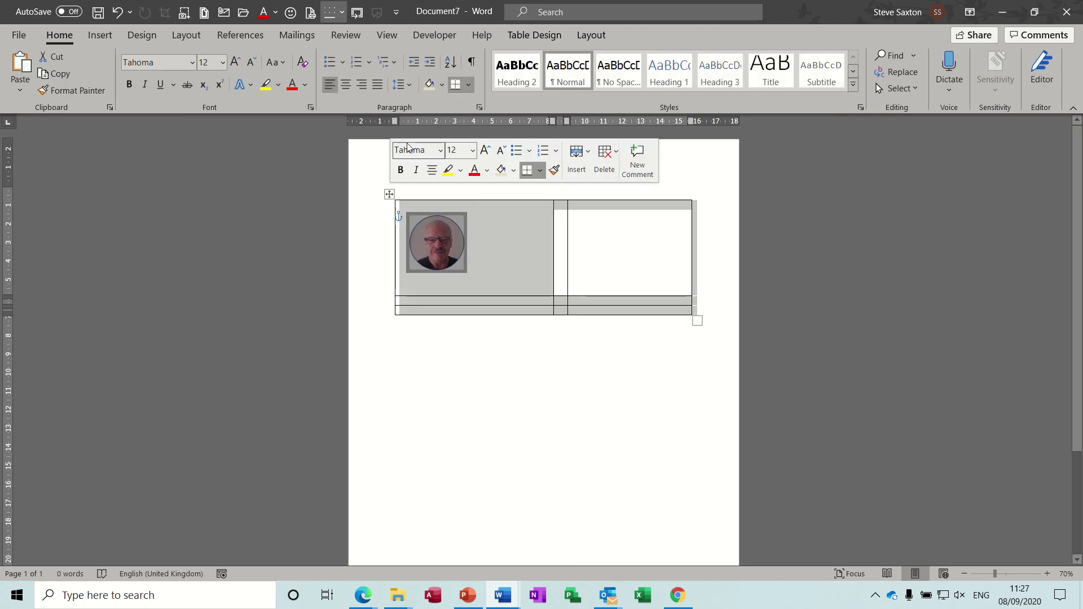
{"action": "left_click", "coordinate": [469, 85]}
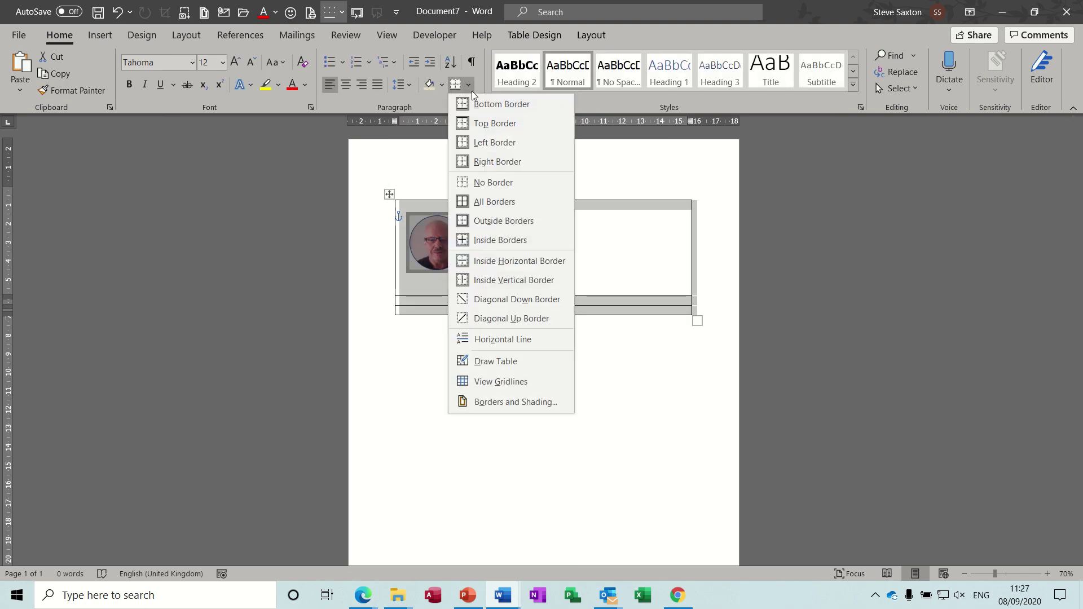
{"action": "left_click", "coordinate": [483, 183]}
{"action": "left_click", "coordinate": [600, 249]}
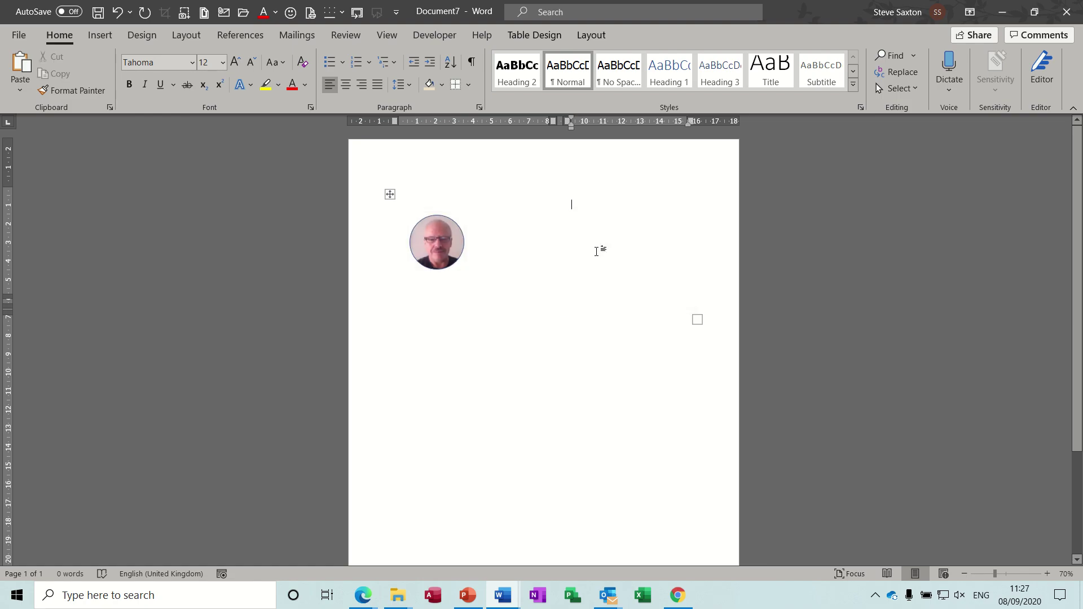
{"action": "left_click", "coordinate": [532, 230]}
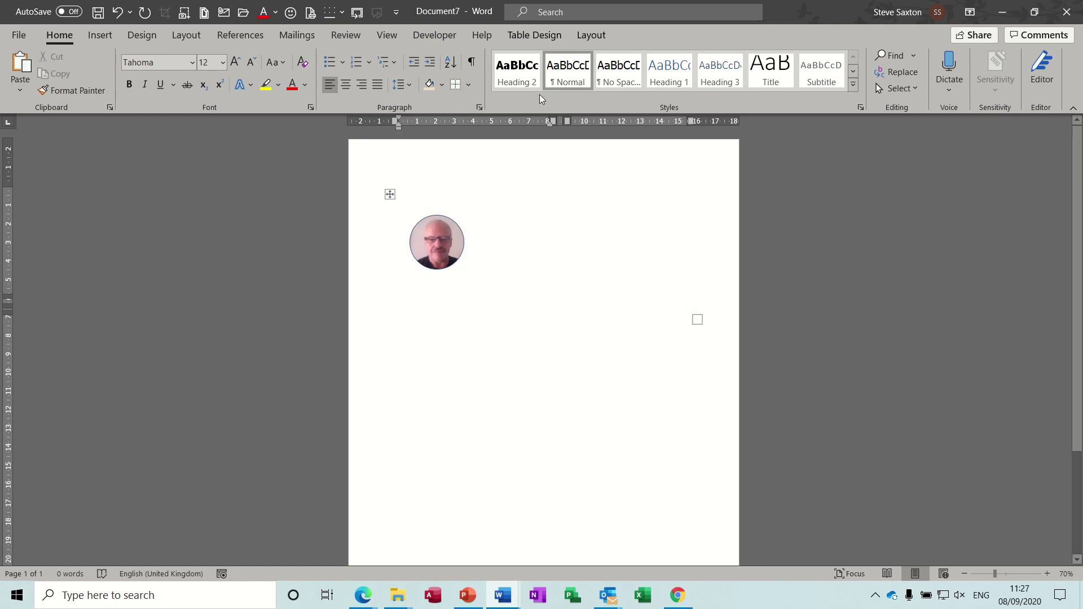
Turn on View Gridlines from Table Layout and place the cursor in the right cell.
{"action": "left_click", "coordinate": [532, 34]}
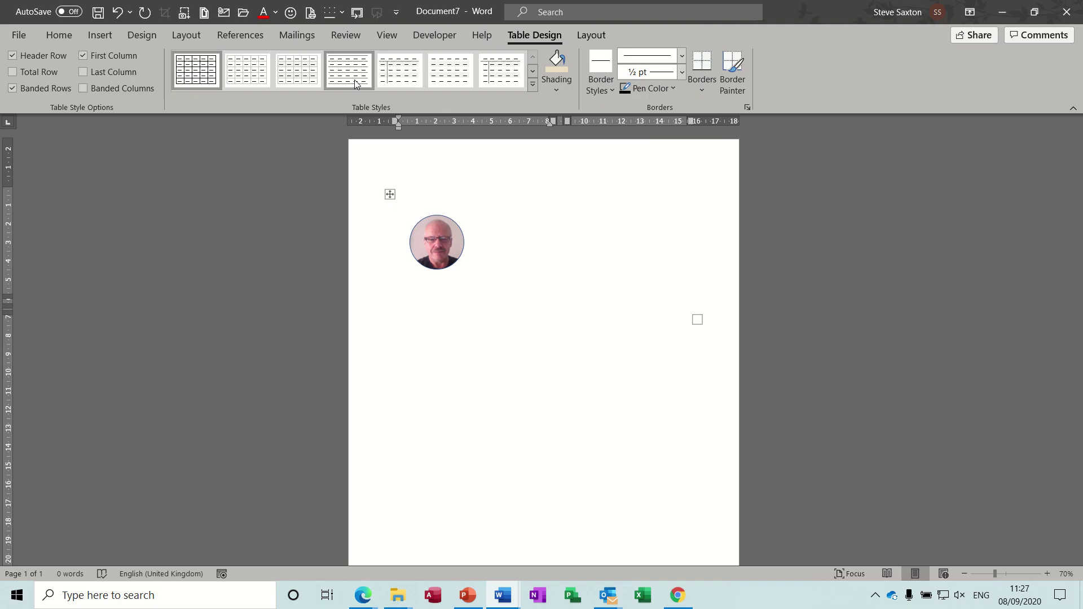
{"action": "left_click", "coordinate": [591, 35]}
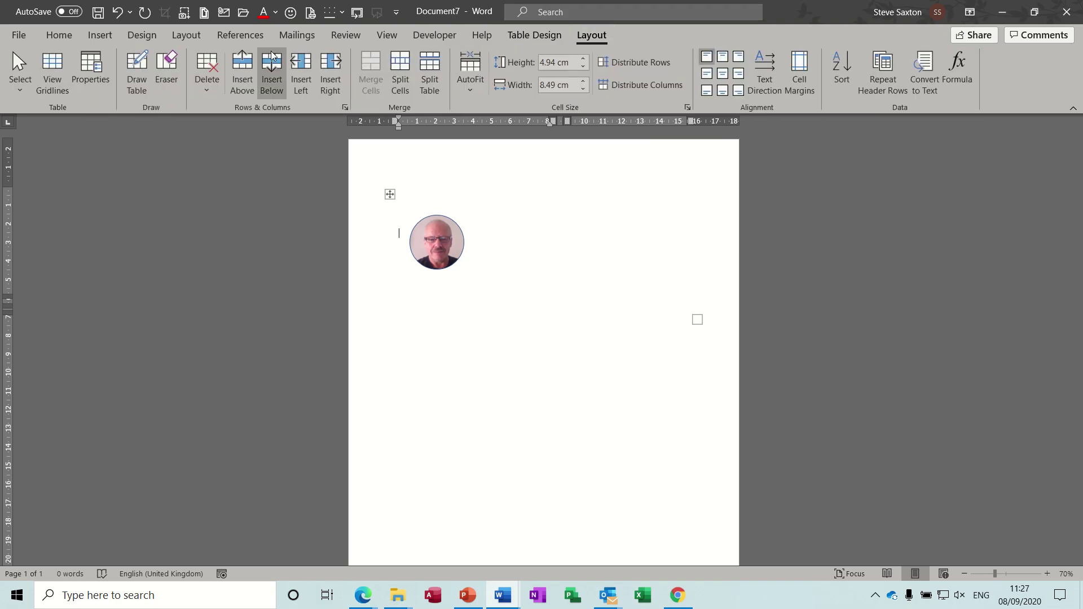
{"action": "left_click", "coordinate": [53, 70]}
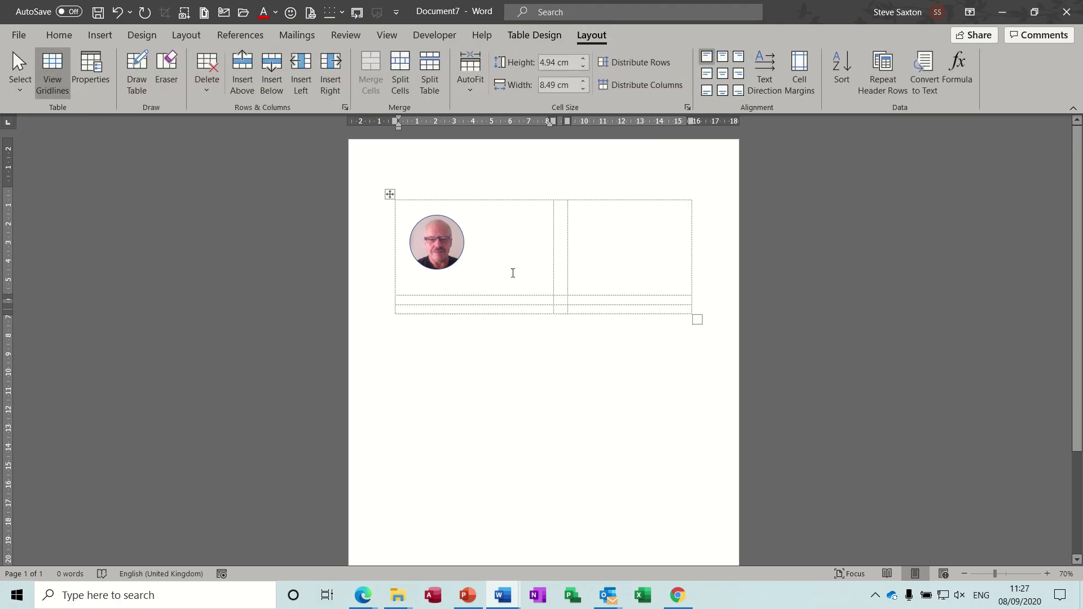
{"action": "left_click", "coordinate": [586, 218]}
Check the finished sample CV, then return to Document7.
{"action": "mouse_move", "coordinate": [503, 596]}
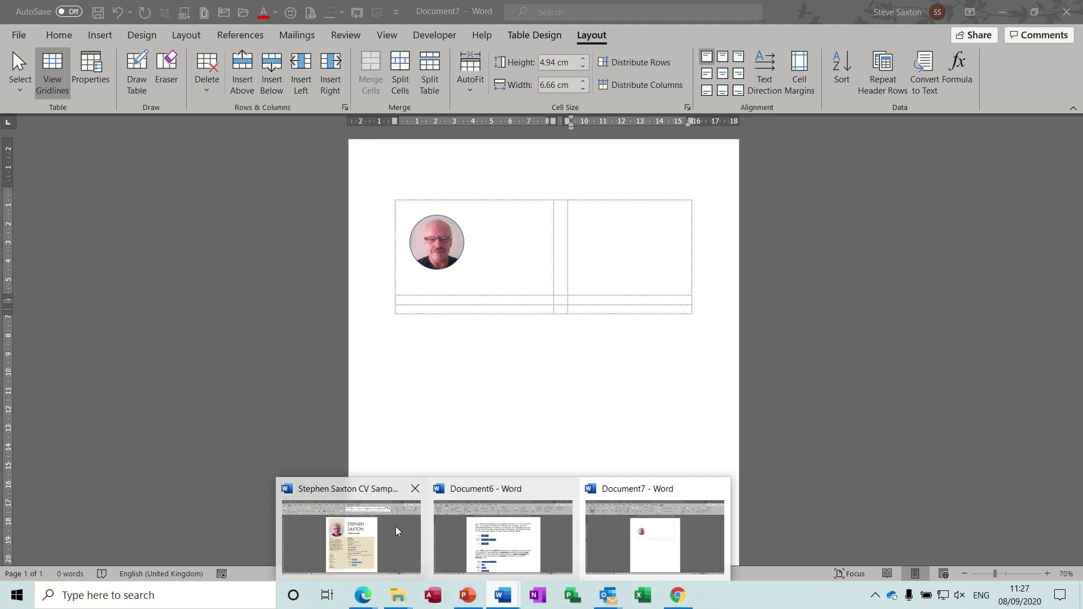
{"action": "left_click", "coordinate": [364, 539]}
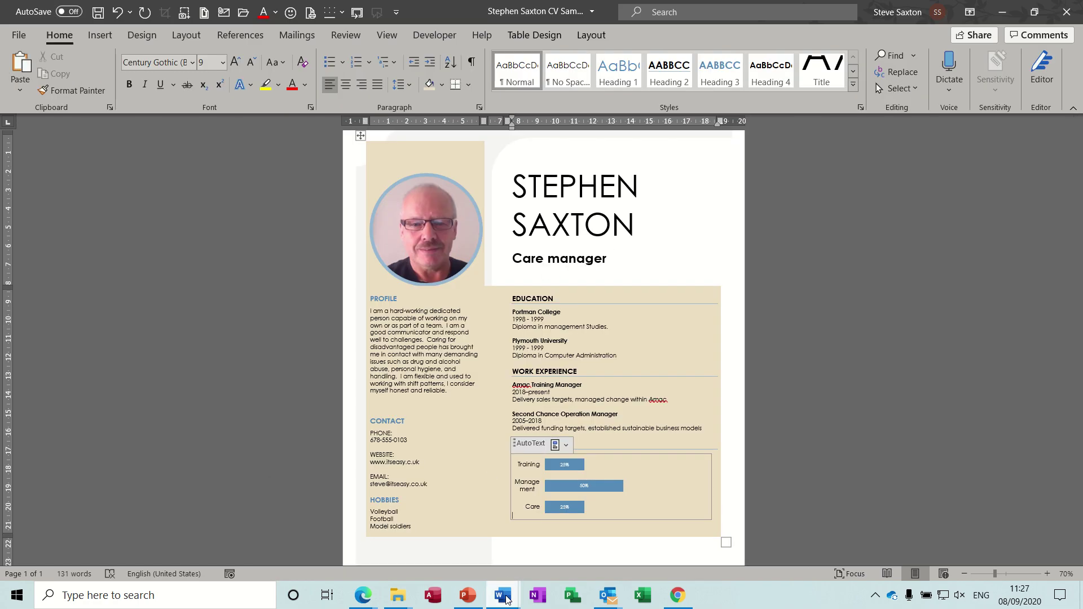
{"action": "mouse_move", "coordinate": [506, 595]}
{"action": "left_click", "coordinate": [635, 555]}
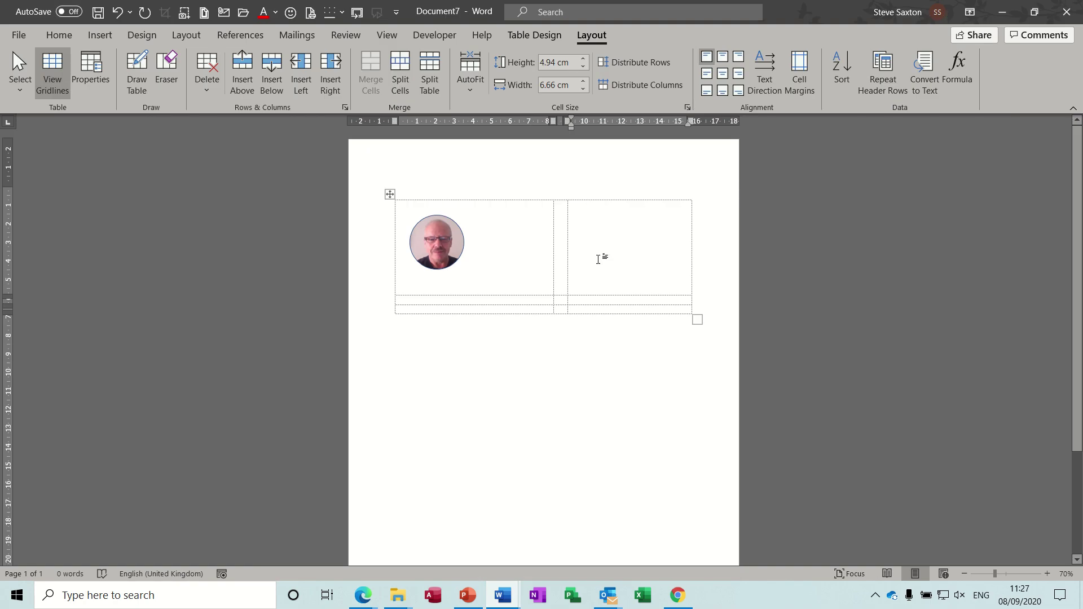
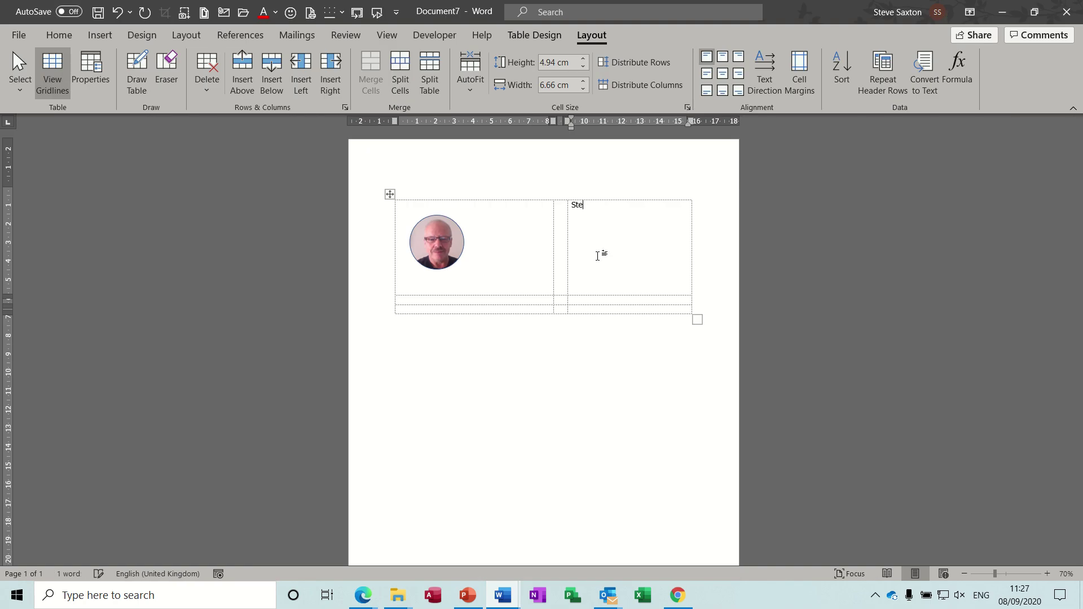
Type the candidate's full name in the top-right cell and add a new line below.
{"action": "key", "text": "Return"}
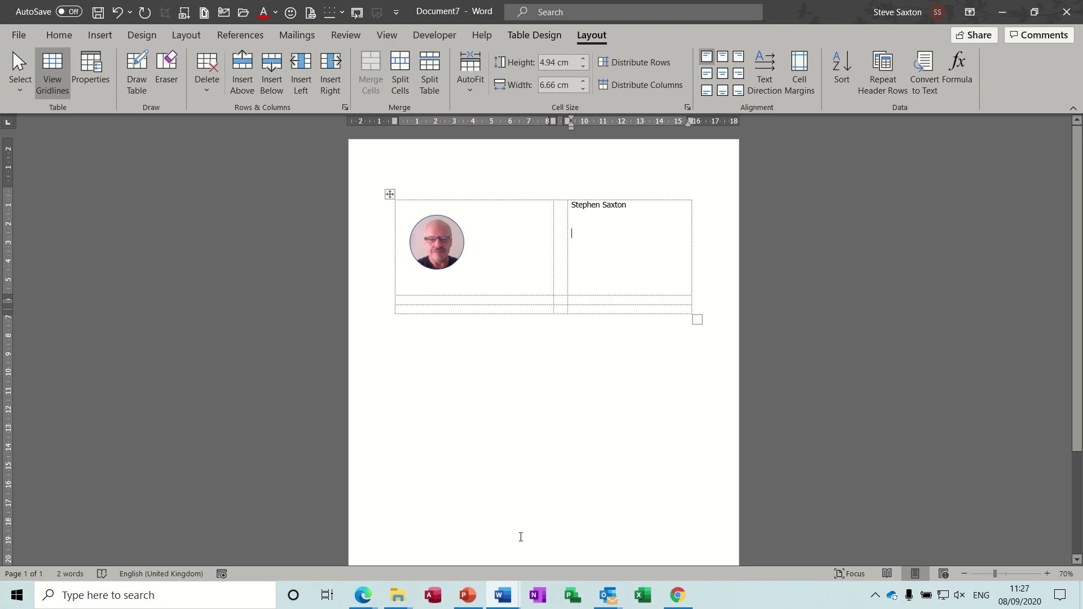
In Document6, type Training Manager and Care Manager below the last skills chart.
{"action": "mouse_move", "coordinate": [503, 596]}
{"action": "left_click", "coordinate": [534, 538]}
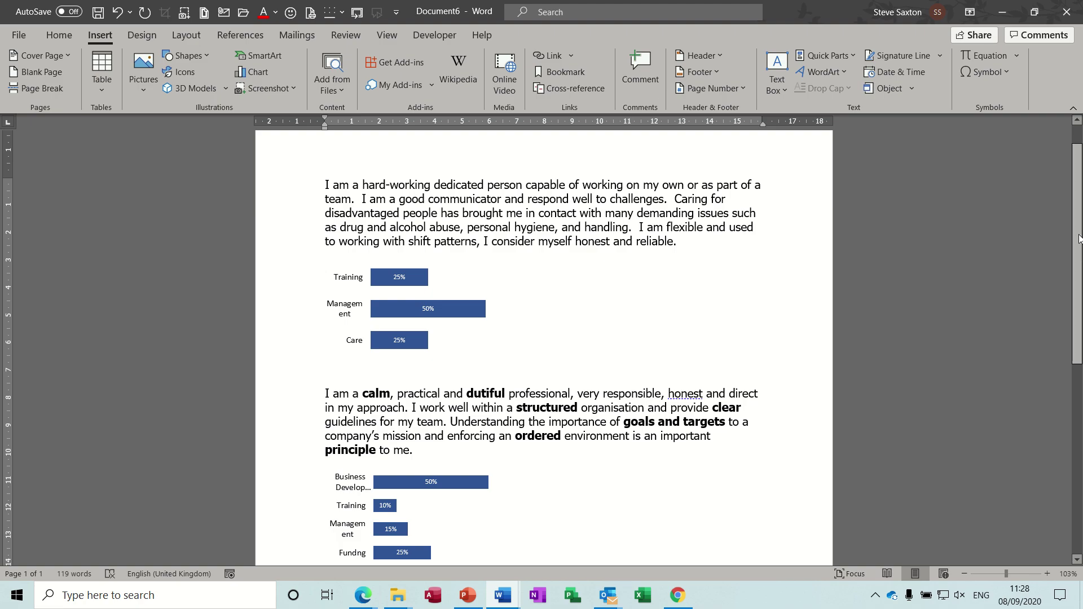
{"action": "scroll", "coordinate": [1078, 238], "scroll_direction": "down", "scroll_amount": 4}
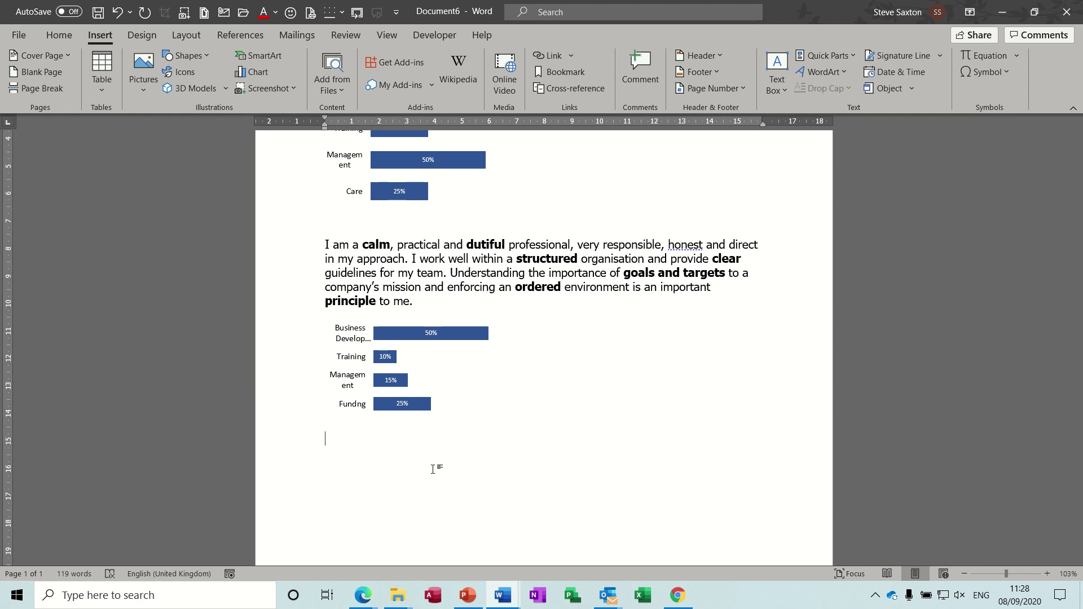
{"action": "type", "text": "Train"}
{"action": "type", "text": "in"}
{"action": "type", "text": "g Manager "}
{"action": "type", "text": "C"}
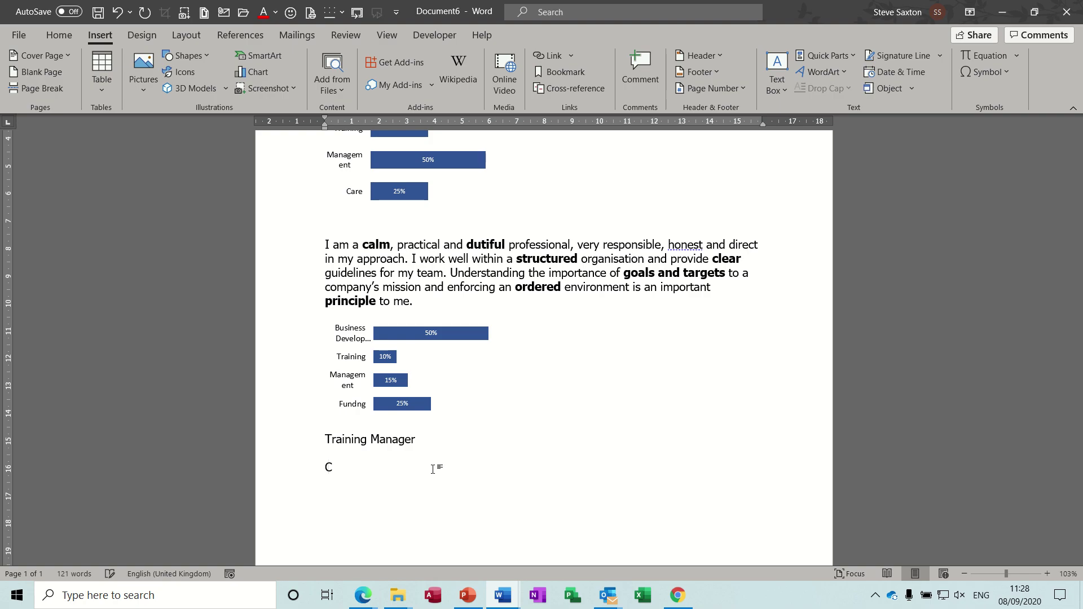
{"action": "type", "text": "are Manager"}
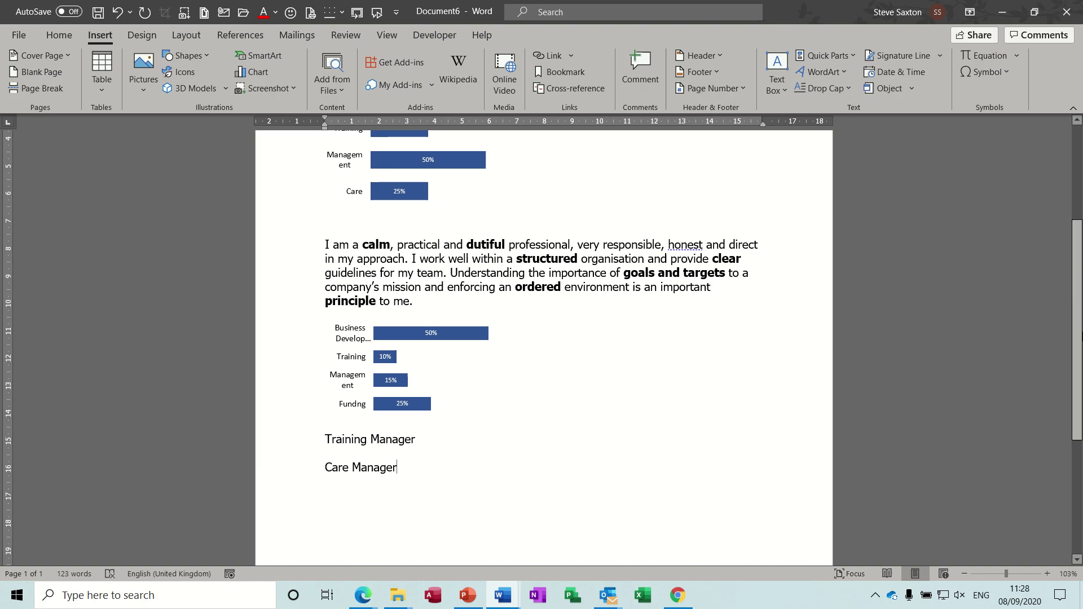
Review the two profile paragraphs by selecting and deselecting a line in each.
{"action": "scroll", "coordinate": [1072, 280], "scroll_direction": "up", "scroll_amount": 5}
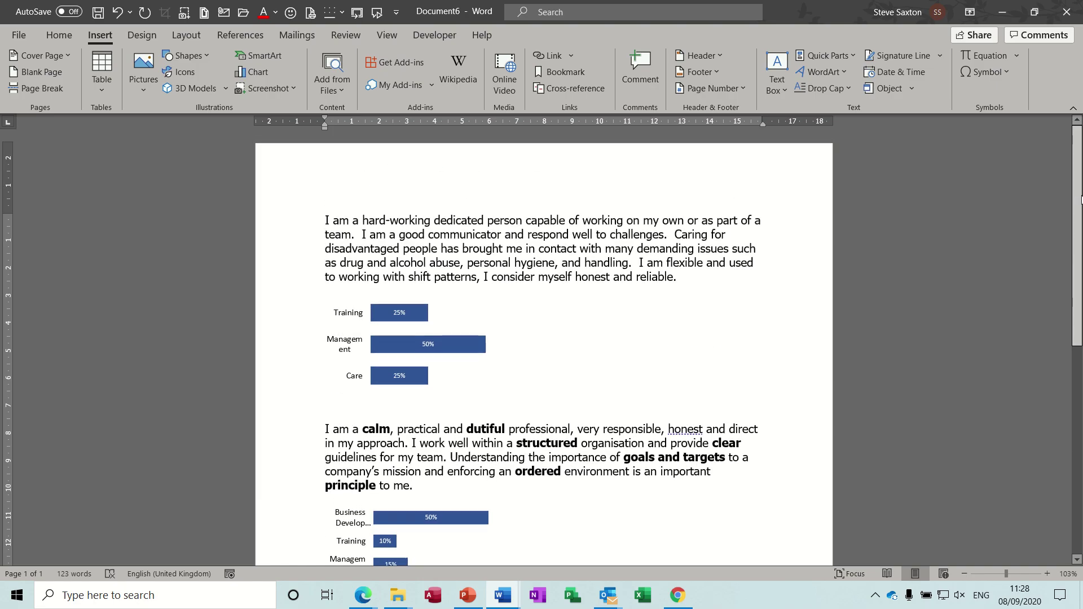
{"action": "scroll", "coordinate": [1080, 272], "scroll_direction": "down", "scroll_amount": 3}
{"action": "scroll", "coordinate": [703, 281], "scroll_direction": "up", "scroll_amount": 3}
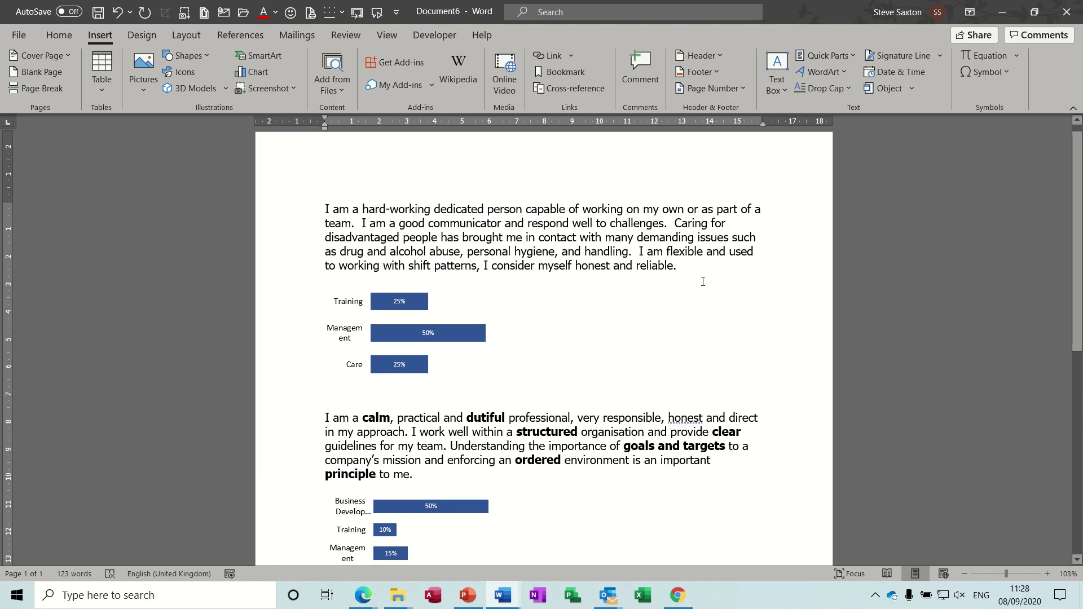
{"action": "left_click", "coordinate": [300, 252]}
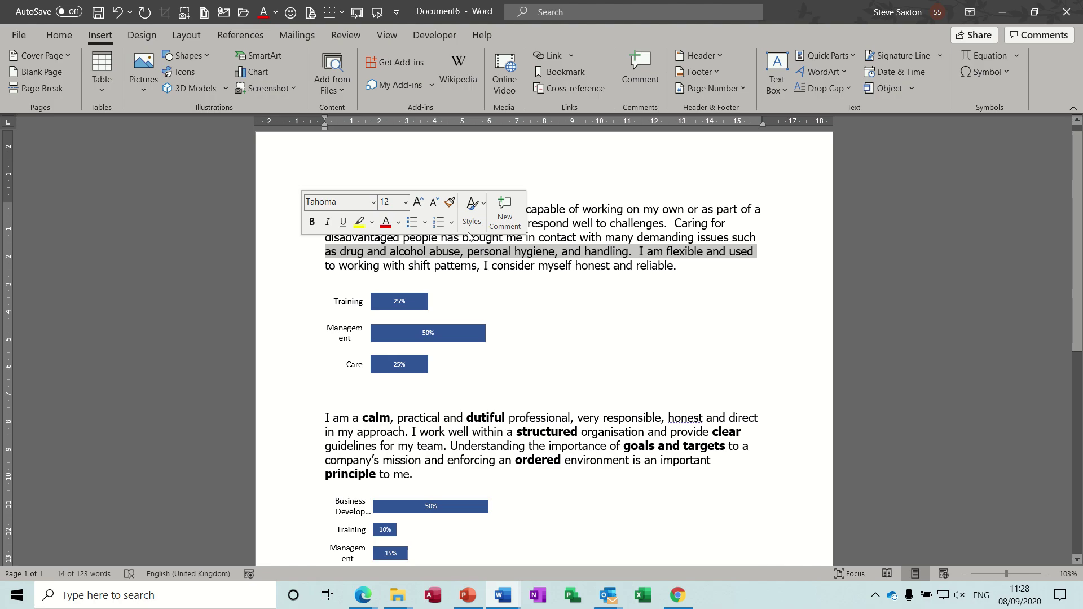
{"action": "left_click", "coordinate": [617, 231]}
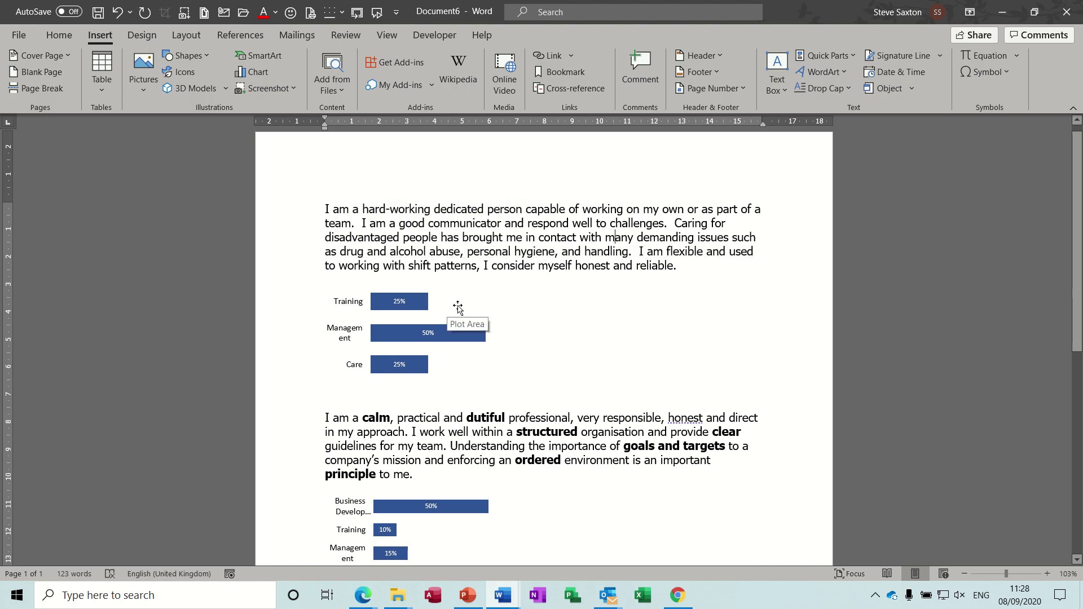
{"action": "left_click", "coordinate": [286, 449]}
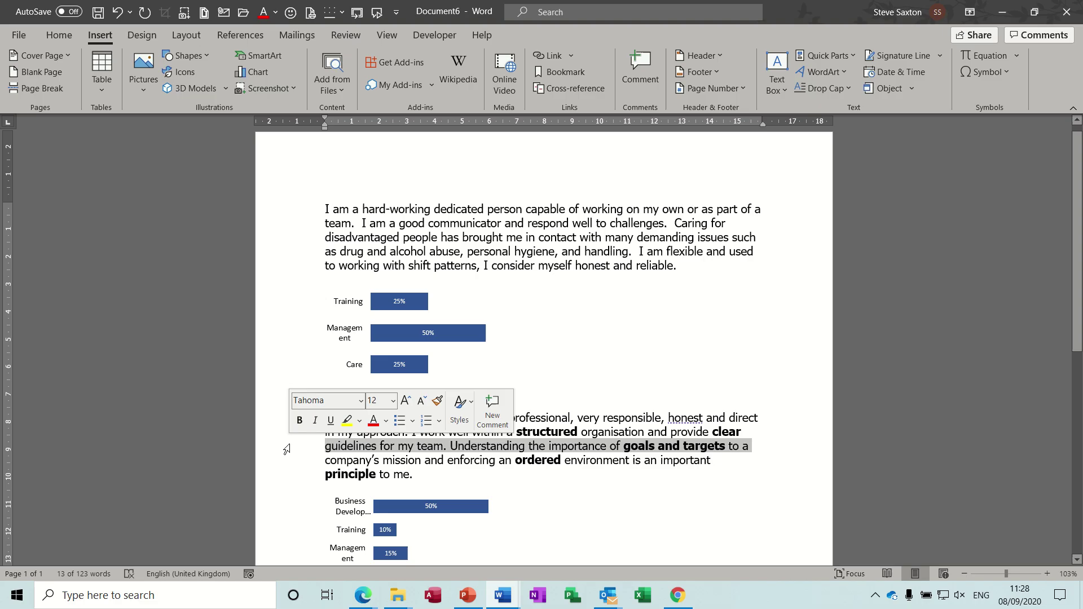
{"action": "left_click", "coordinate": [493, 474]}
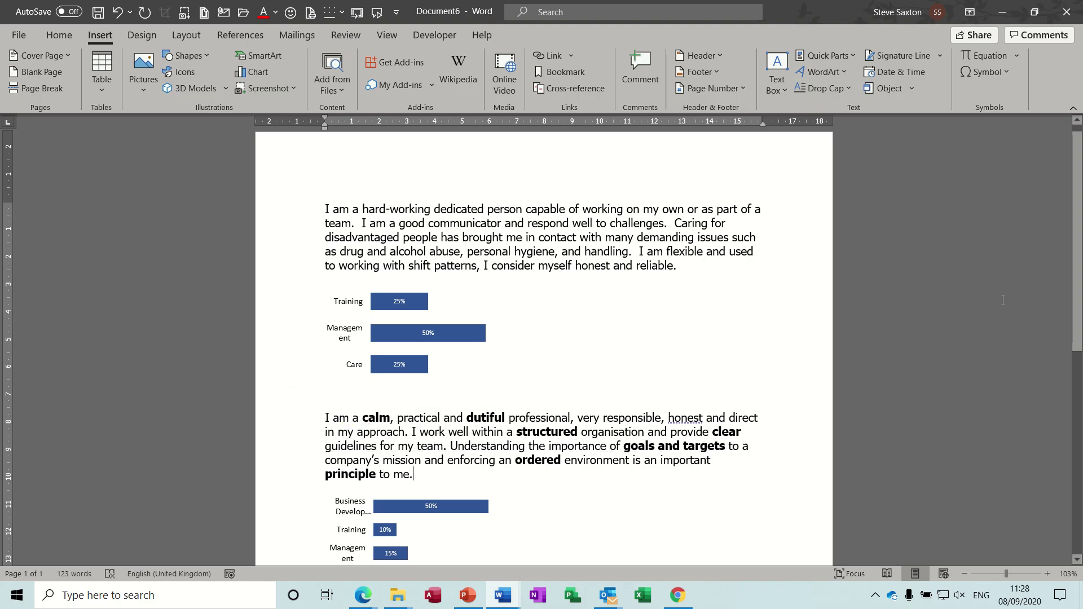
{"action": "scroll", "coordinate": [1069, 253], "scroll_direction": "down", "scroll_amount": 3}
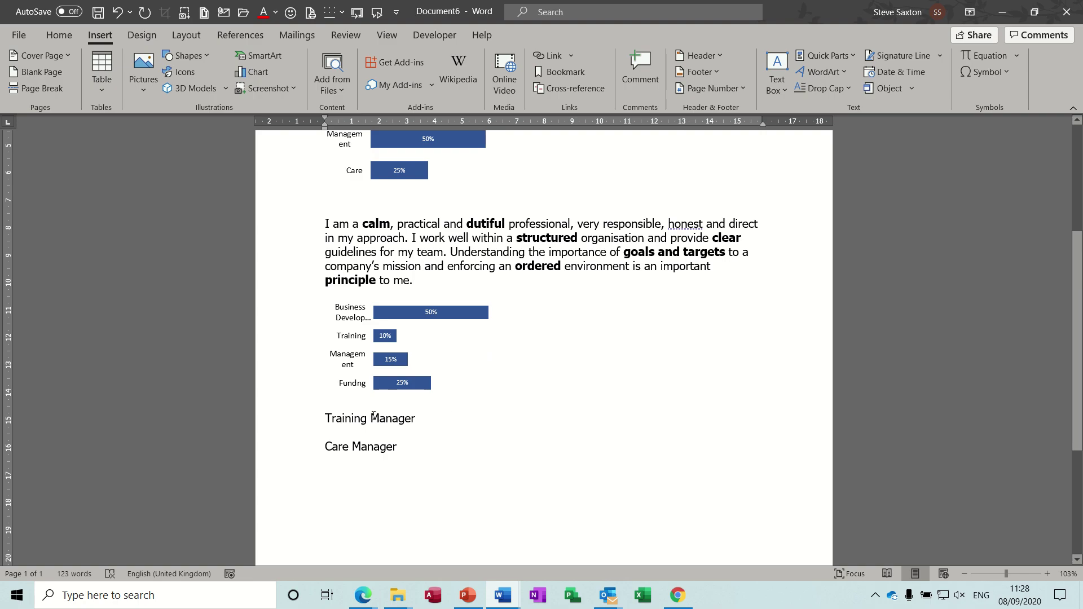
Save the Training Manager line as an AutoText building block in the CV category.
{"action": "left_click", "coordinate": [301, 423]}
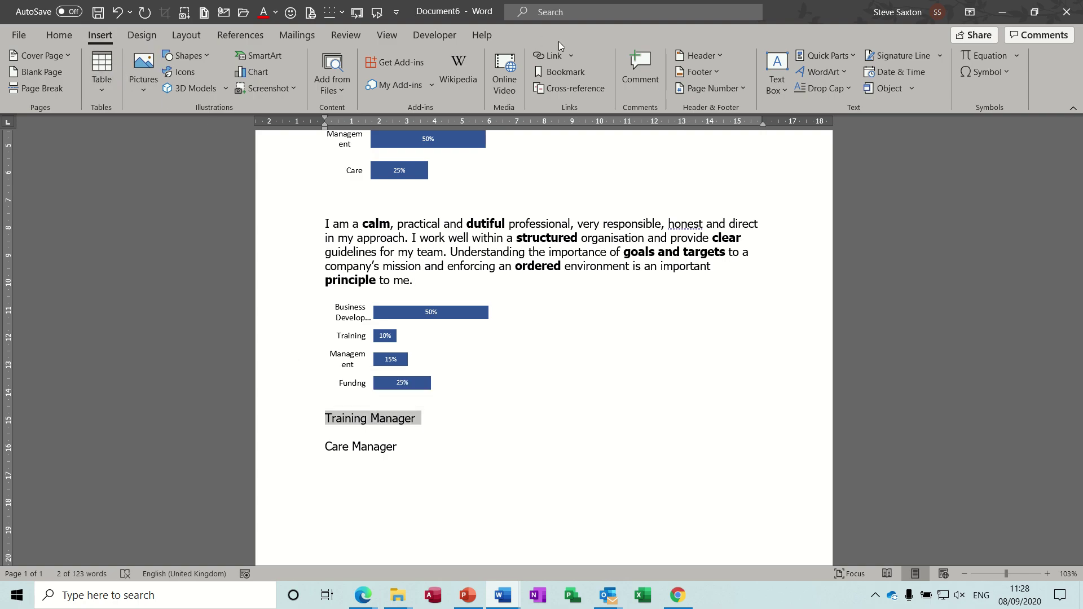
{"action": "left_click", "coordinate": [850, 56]}
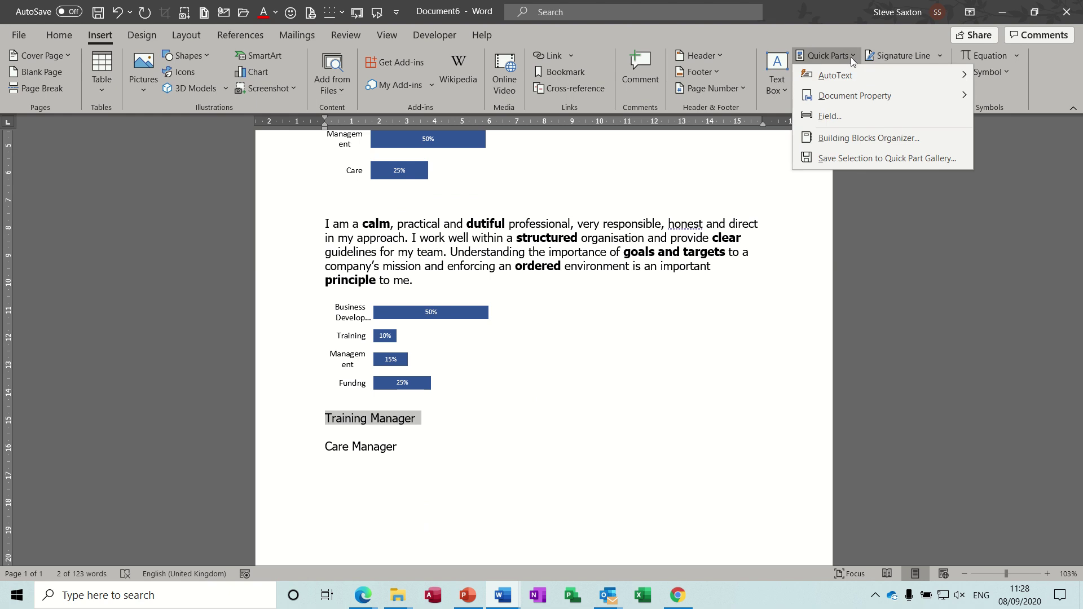
{"action": "left_click", "coordinate": [839, 160]}
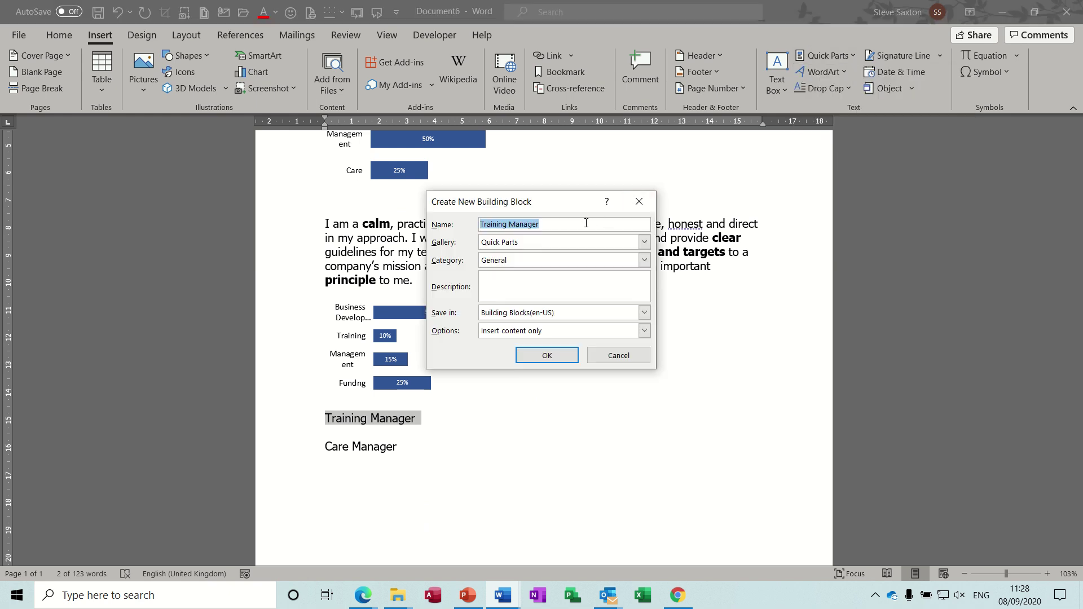
{"action": "left_click", "coordinate": [644, 242]}
{"action": "left_click", "coordinate": [561, 257]}
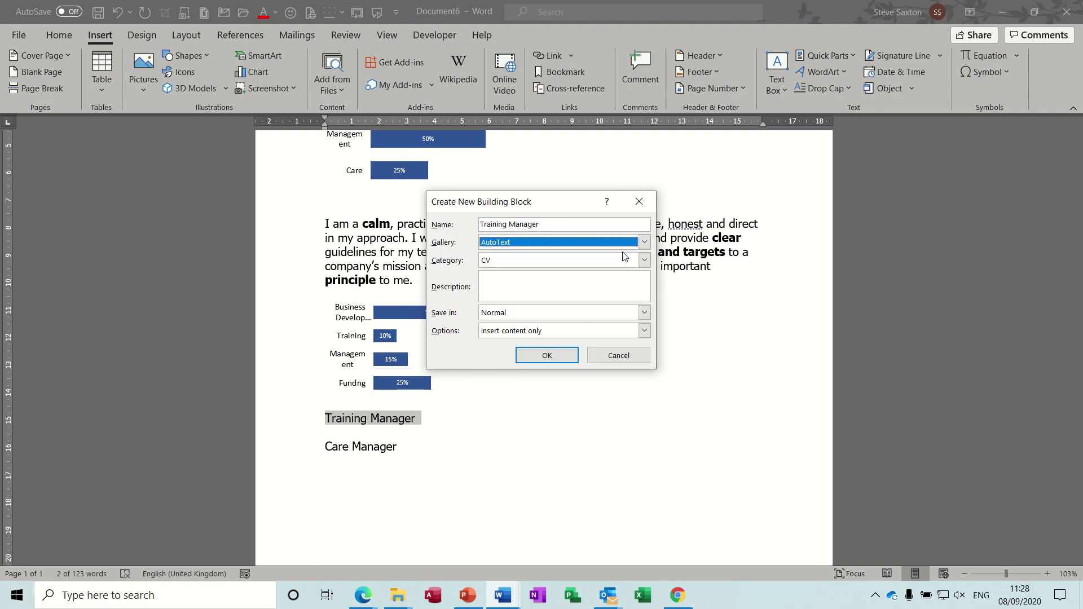
{"action": "left_click", "coordinate": [644, 260]}
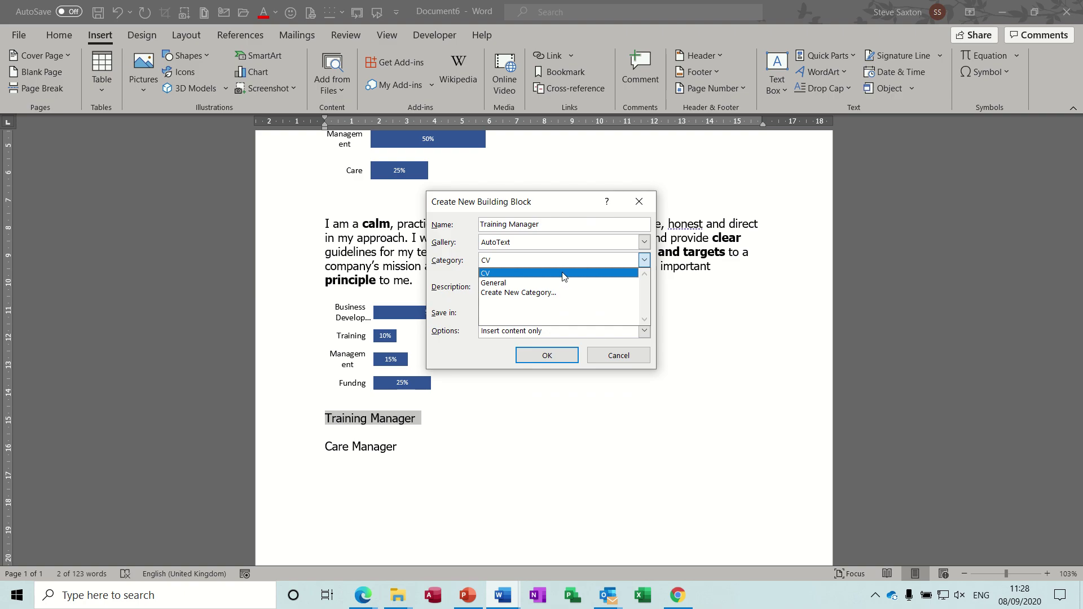
{"action": "left_click", "coordinate": [490, 275]}
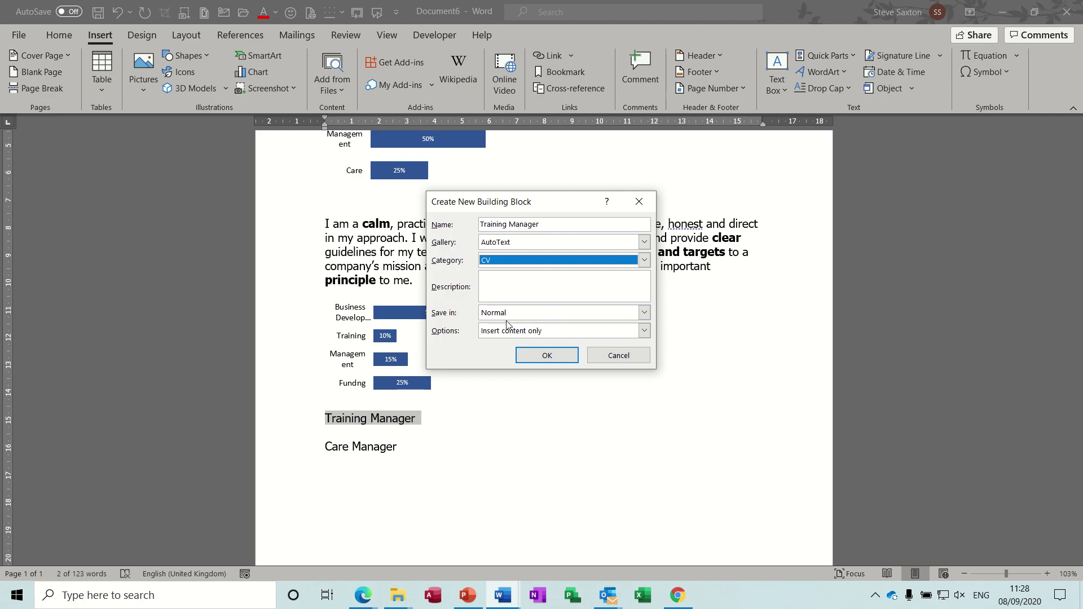
{"action": "left_click", "coordinate": [542, 355]}
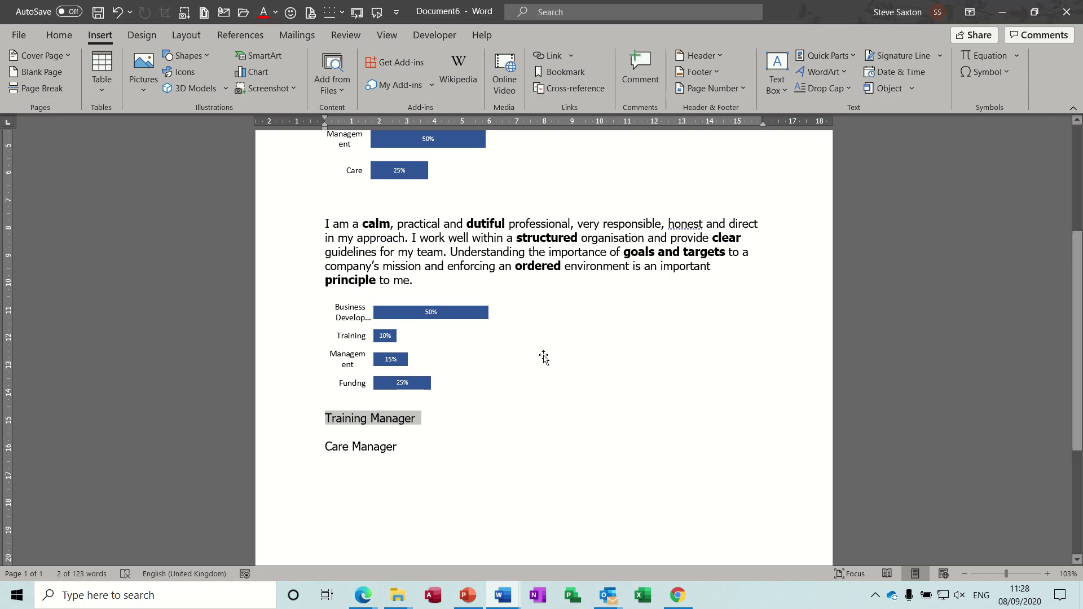
Save Care Manager as an AutoText entry in CV, replacing the existing entry.
{"action": "left_click", "coordinate": [296, 451]}
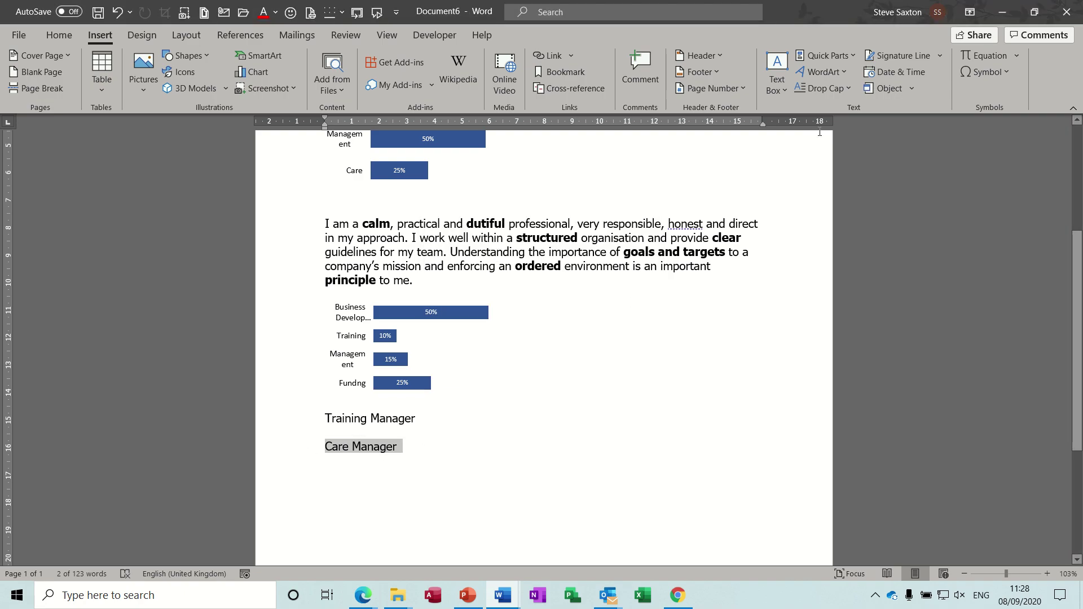
{"action": "left_click", "coordinate": [828, 55]}
{"action": "left_click", "coordinate": [831, 158]}
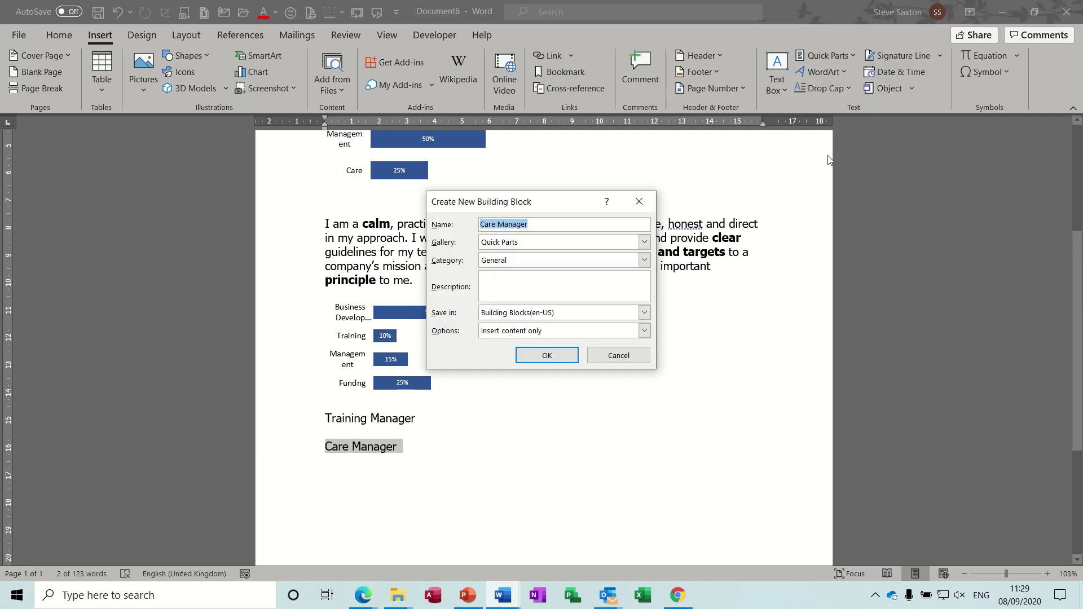
{"action": "left_click", "coordinate": [644, 242]}
{"action": "left_click", "coordinate": [574, 256]}
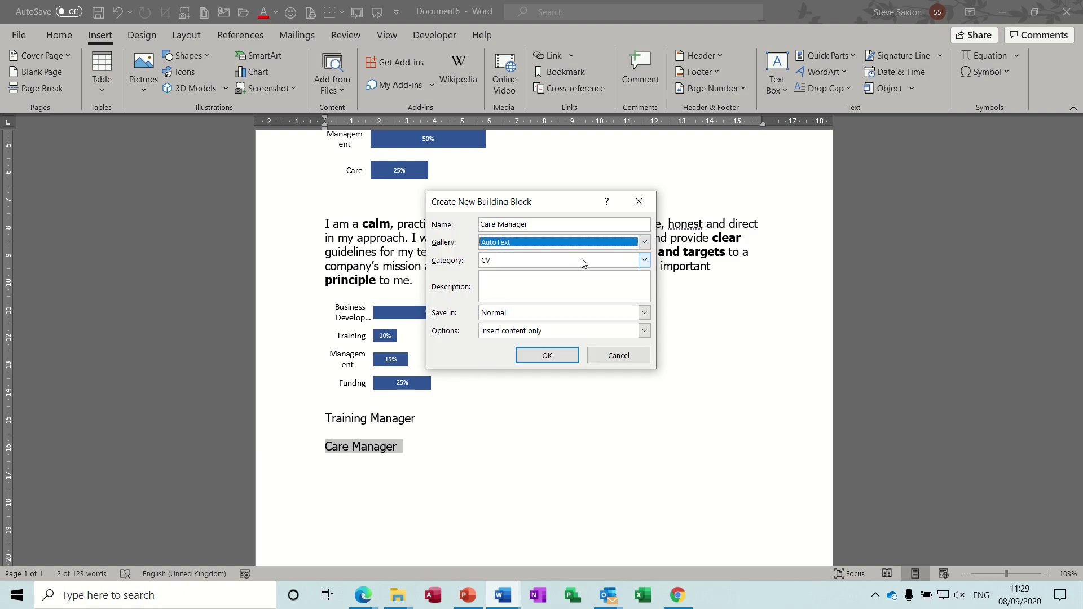
{"action": "left_click", "coordinate": [644, 260]}
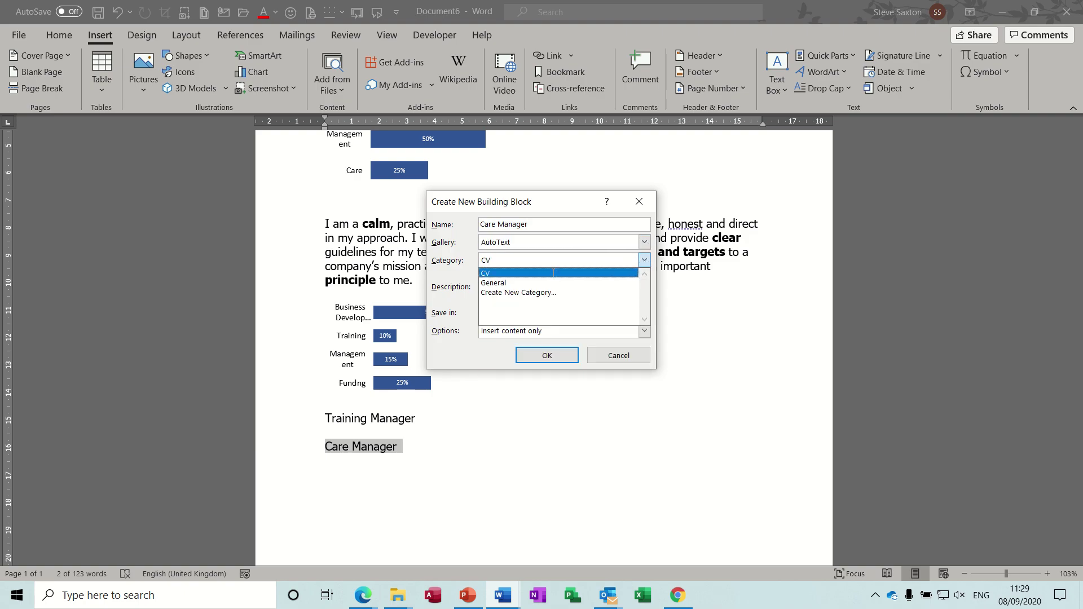
{"action": "left_click", "coordinate": [553, 272]}
{"action": "left_click", "coordinate": [645, 262]}
{"action": "left_click", "coordinate": [646, 264]}
{"action": "left_click", "coordinate": [549, 356]}
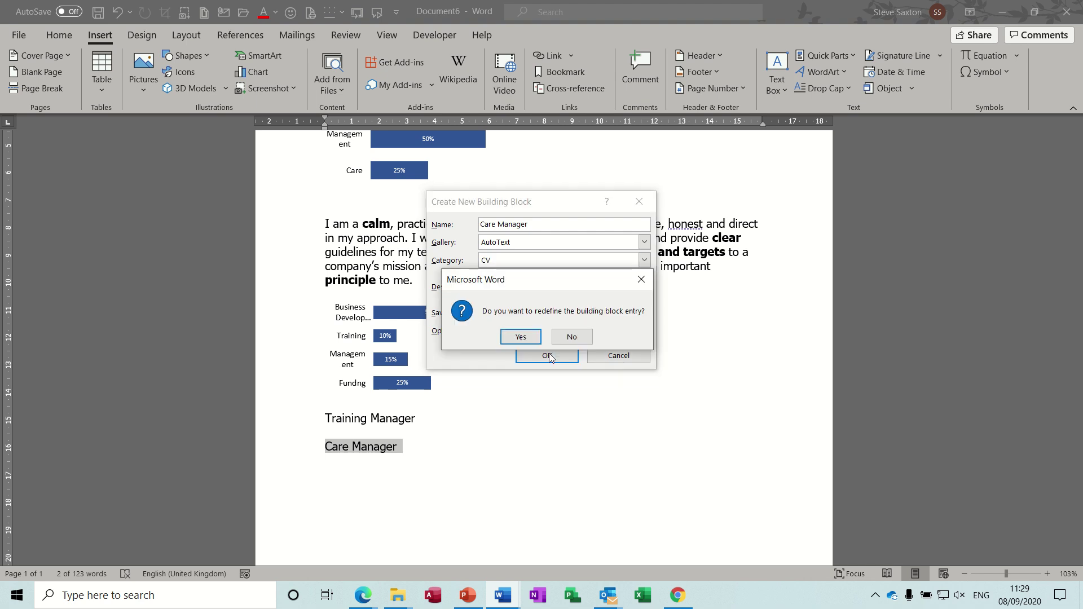
{"action": "left_click", "coordinate": [512, 339]}
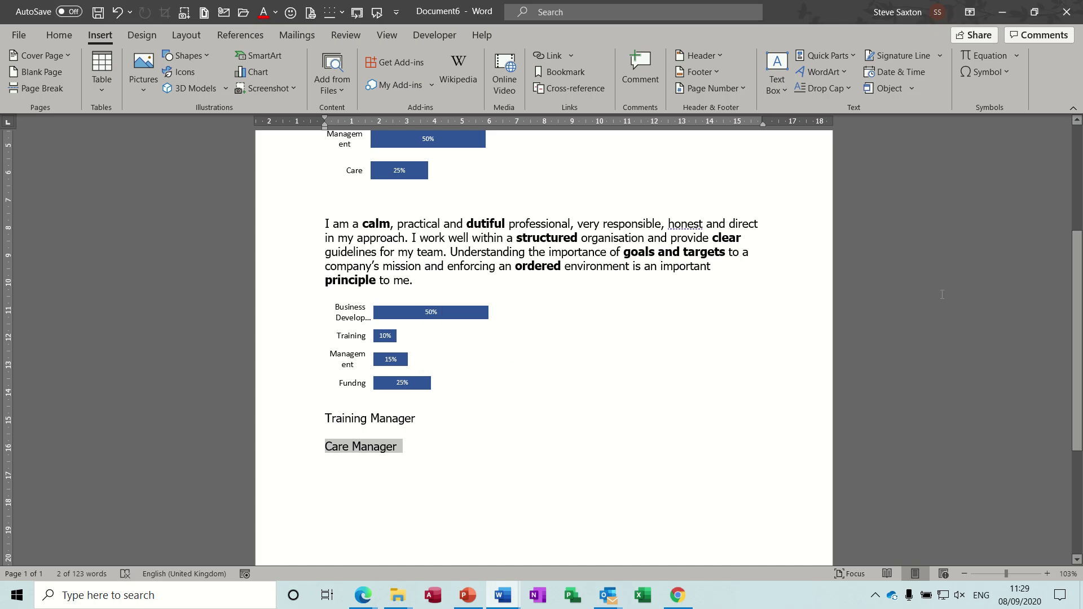
Save the first care profile paragraph as AutoText entry 'Care Profile' in the CV category.
{"action": "left_click_drag", "start_coordinate": [1077, 342], "coordinate": [1077, 236]}
{"action": "double_click", "coordinate": [283, 239]}
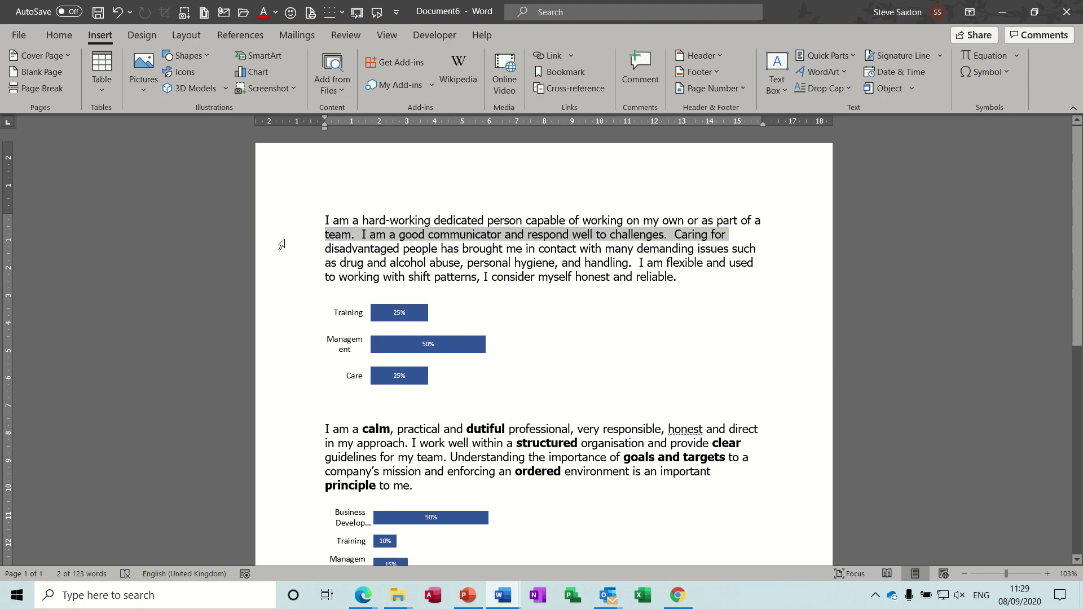
{"action": "left_click", "coordinate": [855, 58]}
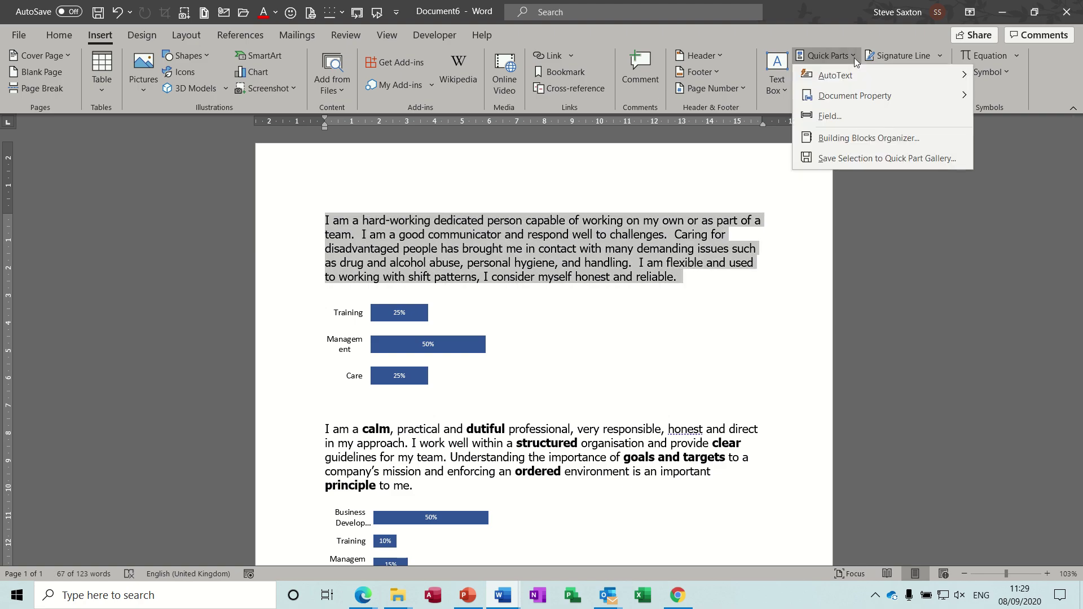
{"action": "left_click", "coordinate": [843, 157]}
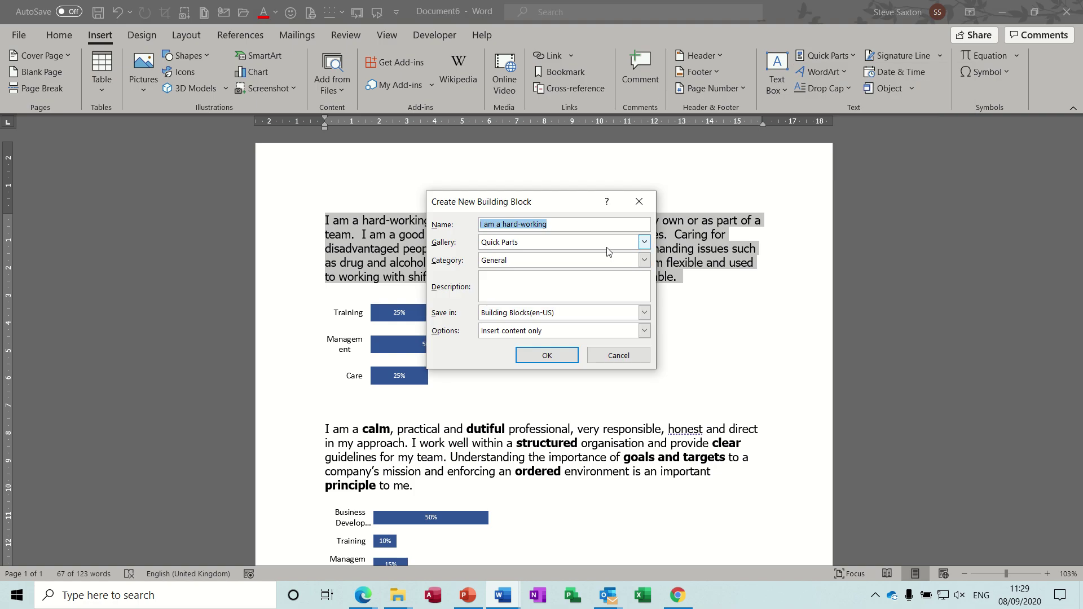
{"action": "type", "text": "Care Profle"}
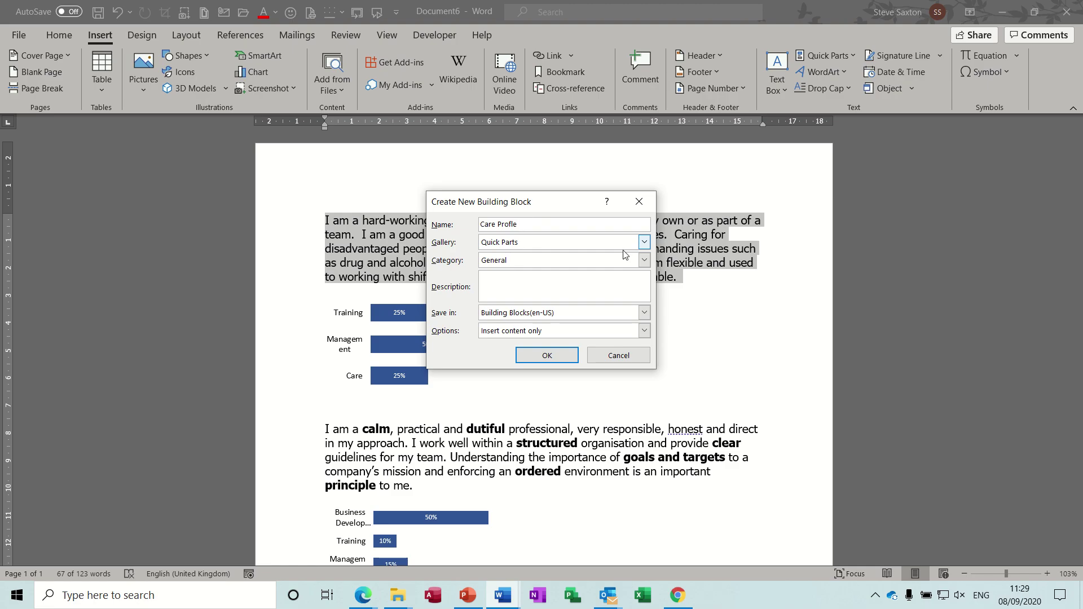
{"action": "left_click", "coordinate": [643, 242]}
{"action": "left_click", "coordinate": [594, 254]}
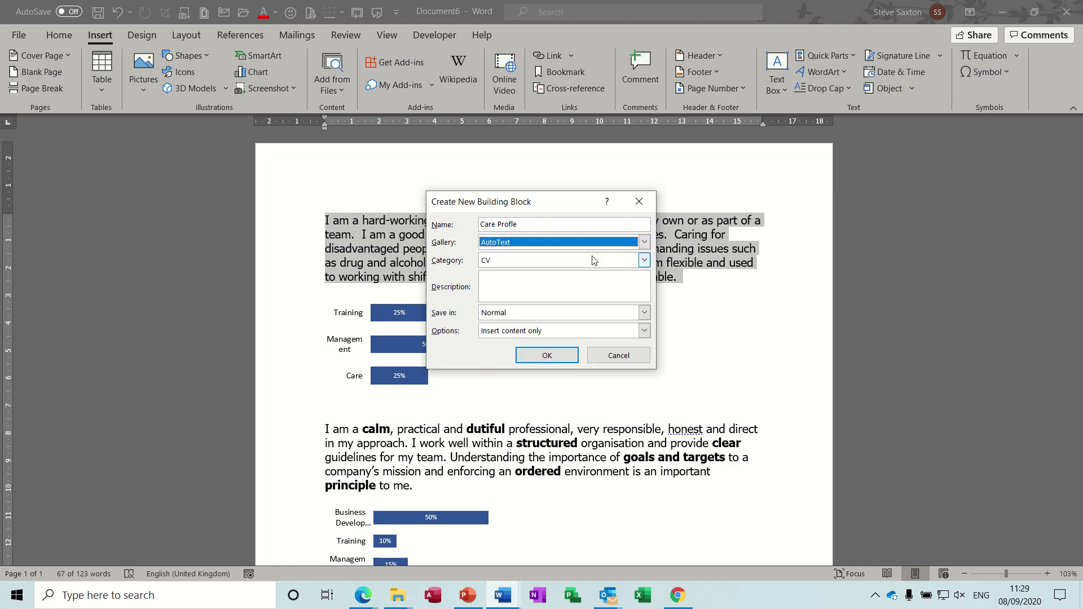
{"action": "left_click", "coordinate": [563, 356]}
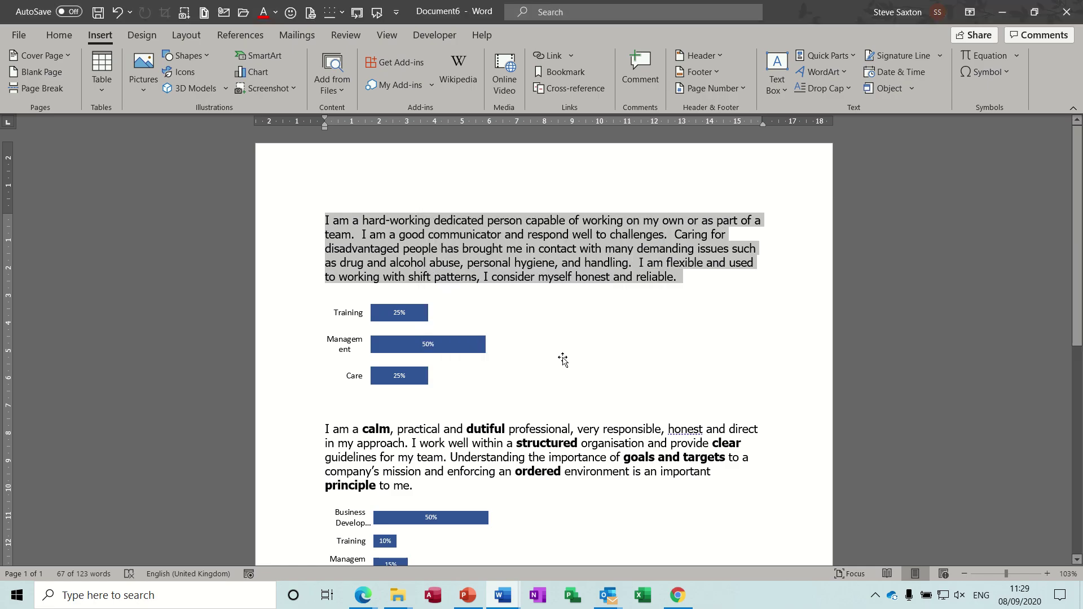
Store the Training/Management/Care bar chart as the AutoText entry 'Care Stats' under CV.
{"action": "left_click", "coordinate": [409, 364]}
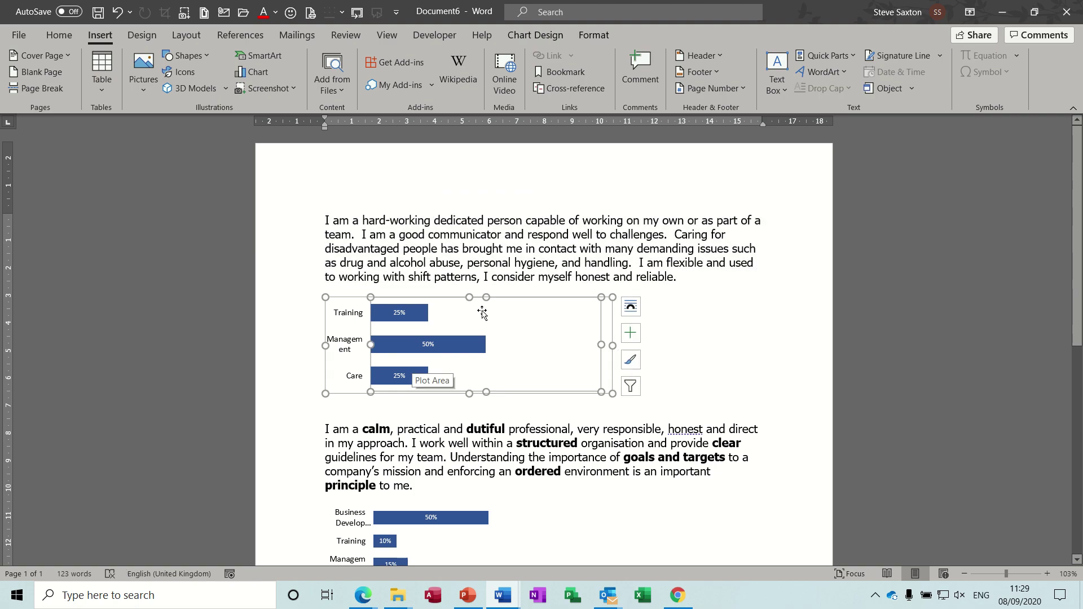
{"action": "left_click", "coordinate": [852, 56]}
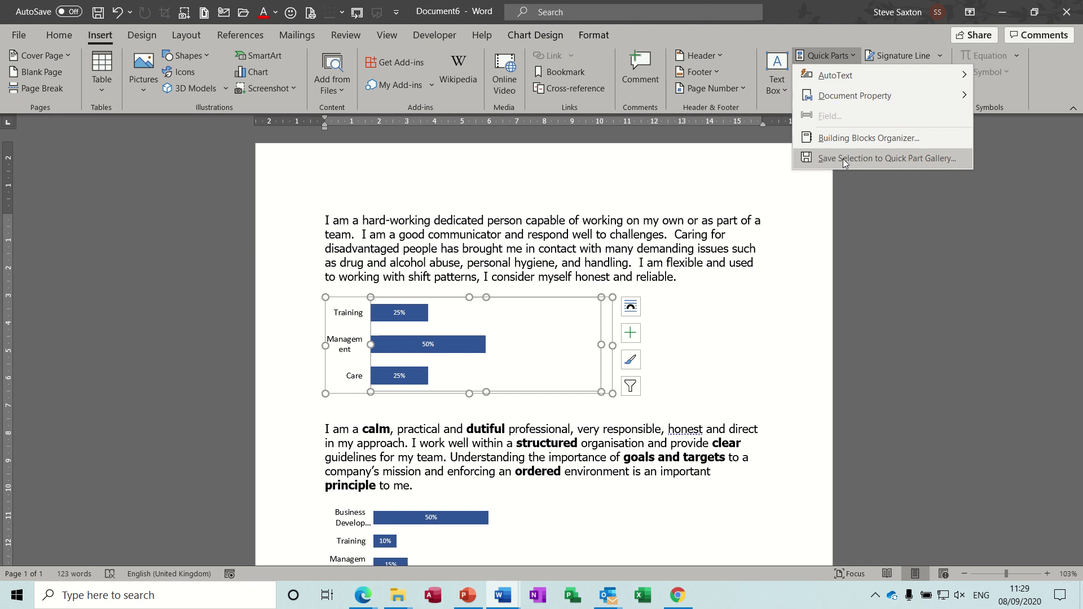
{"action": "left_click", "coordinate": [843, 159]}
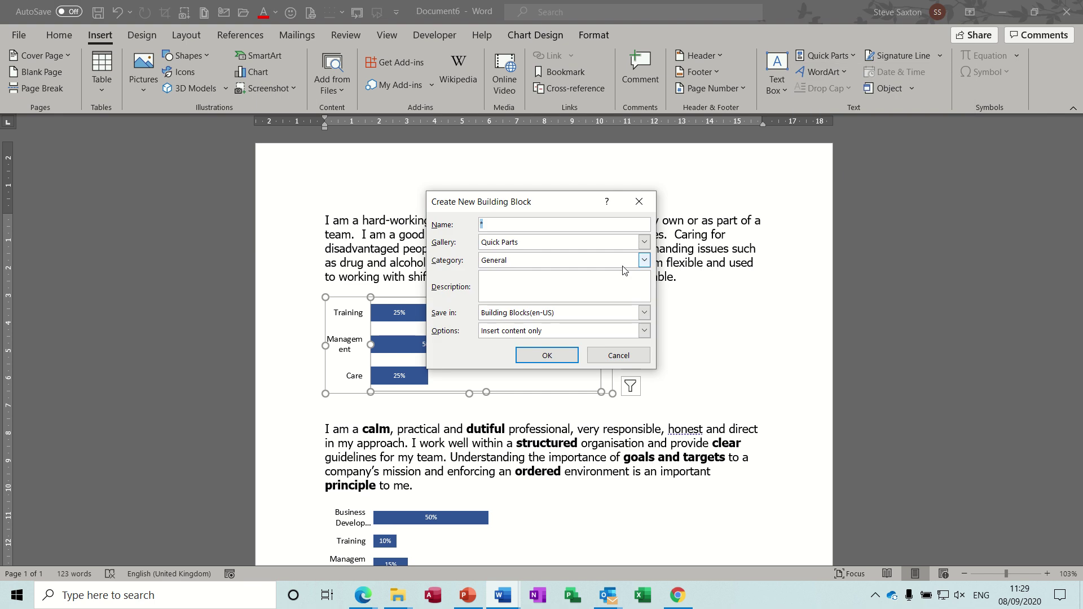
{"action": "type", "text": "Care Stats"}
{"action": "left_click", "coordinate": [589, 242]}
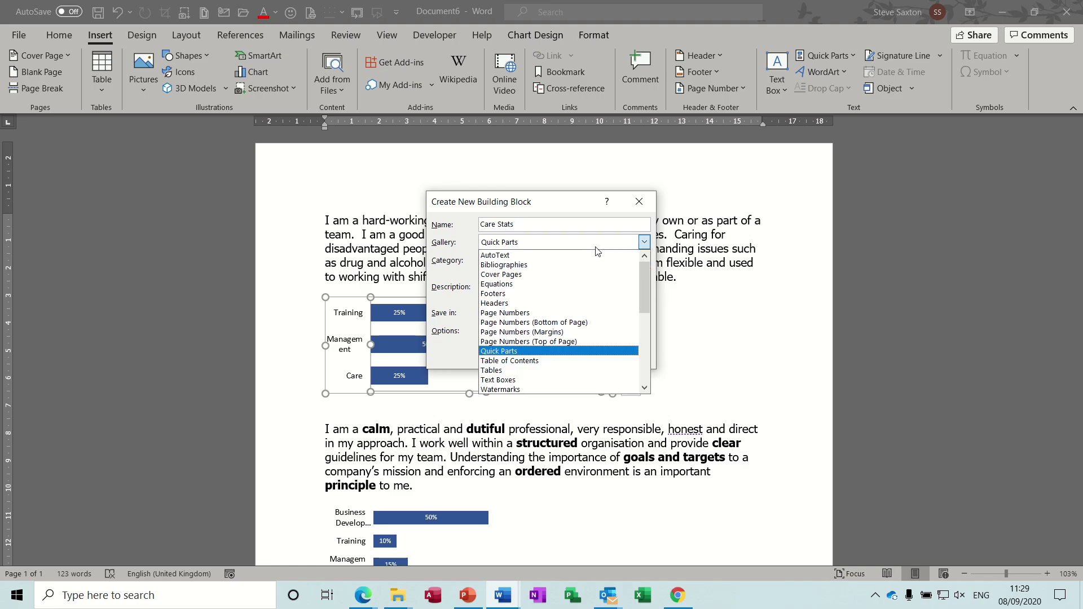
{"action": "left_click", "coordinate": [588, 259]}
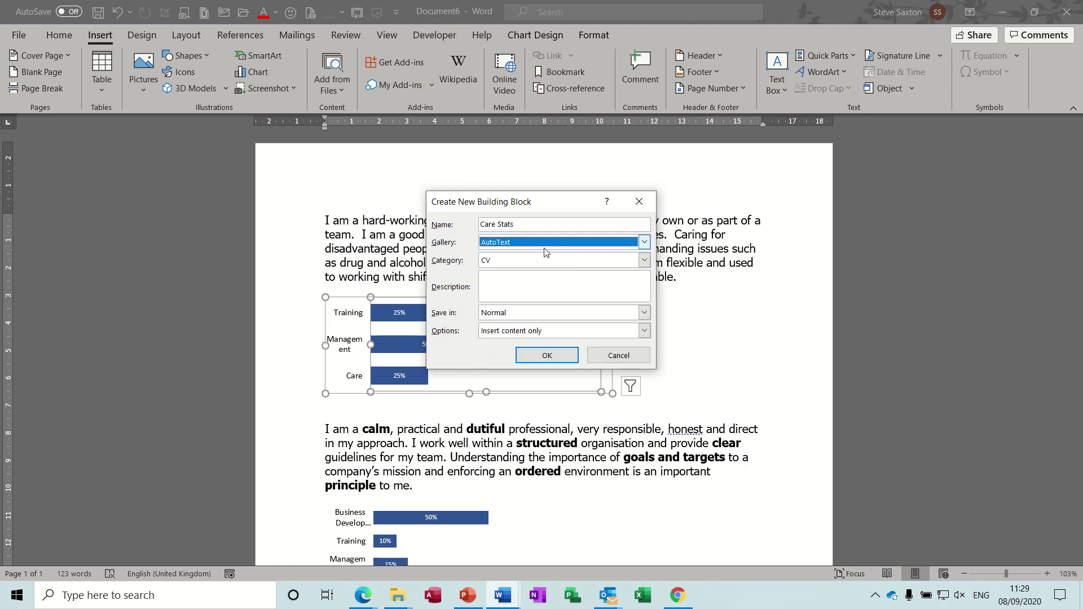
{"action": "left_click", "coordinate": [562, 361]}
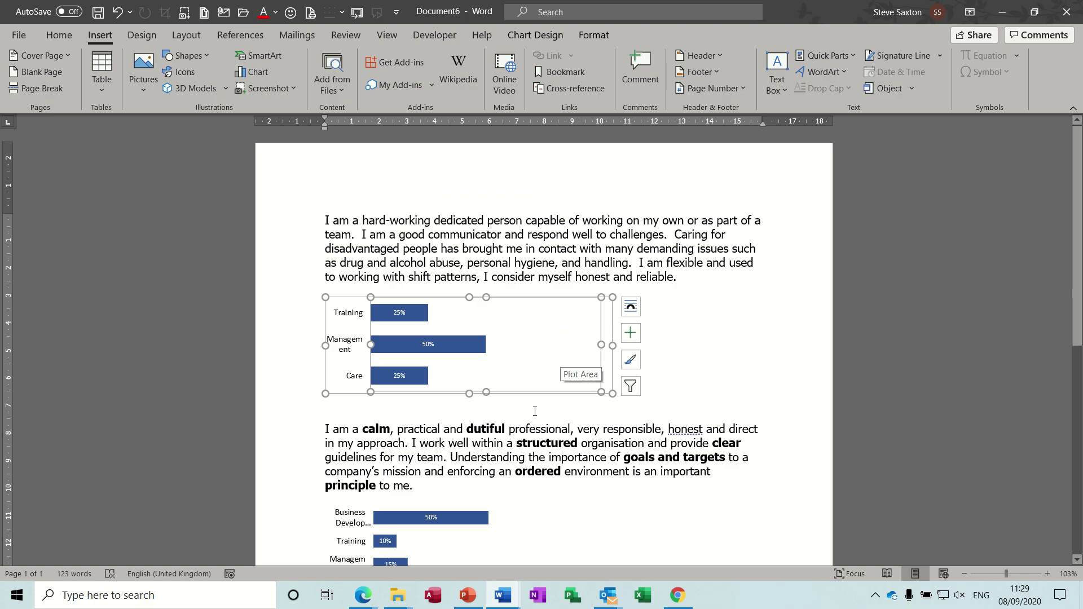
{"action": "left_click", "coordinate": [294, 457]}
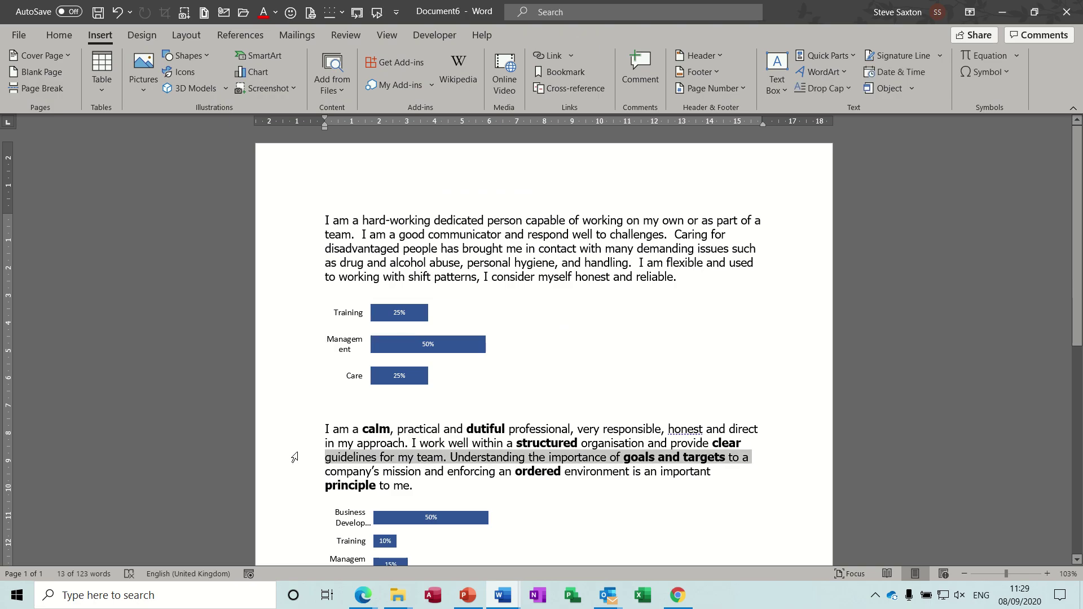
Select the whole calm, practical second profile paragraph.
{"action": "double_click", "coordinate": [294, 457]}
{"action": "triple_click", "coordinate": [294, 457]}
{"action": "left_click", "coordinate": [296, 458]}
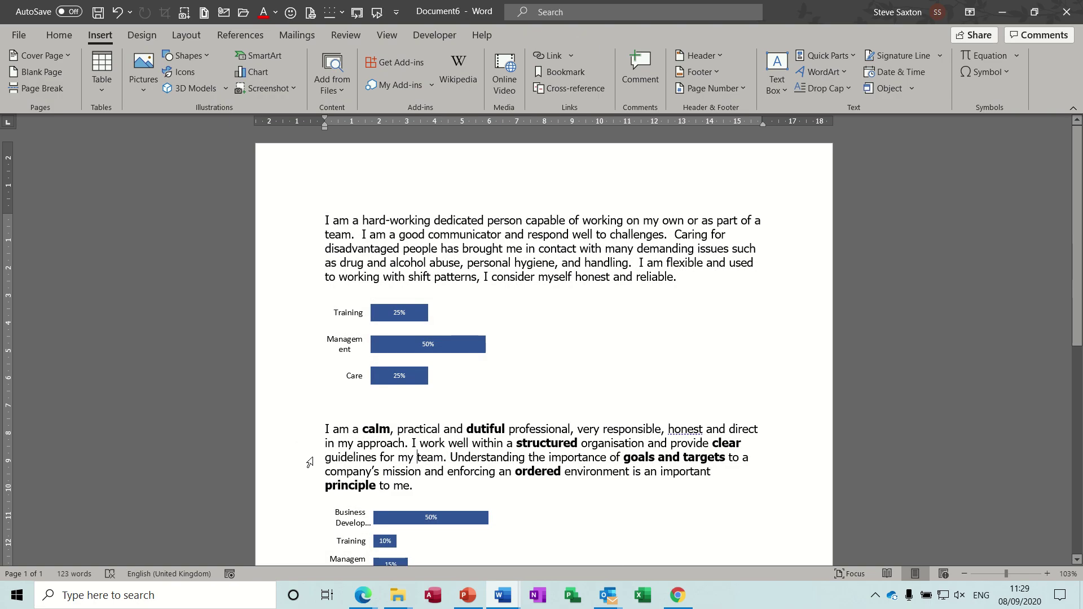
{"action": "left_click", "coordinate": [298, 459]}
{"action": "double_click", "coordinate": [298, 459]}
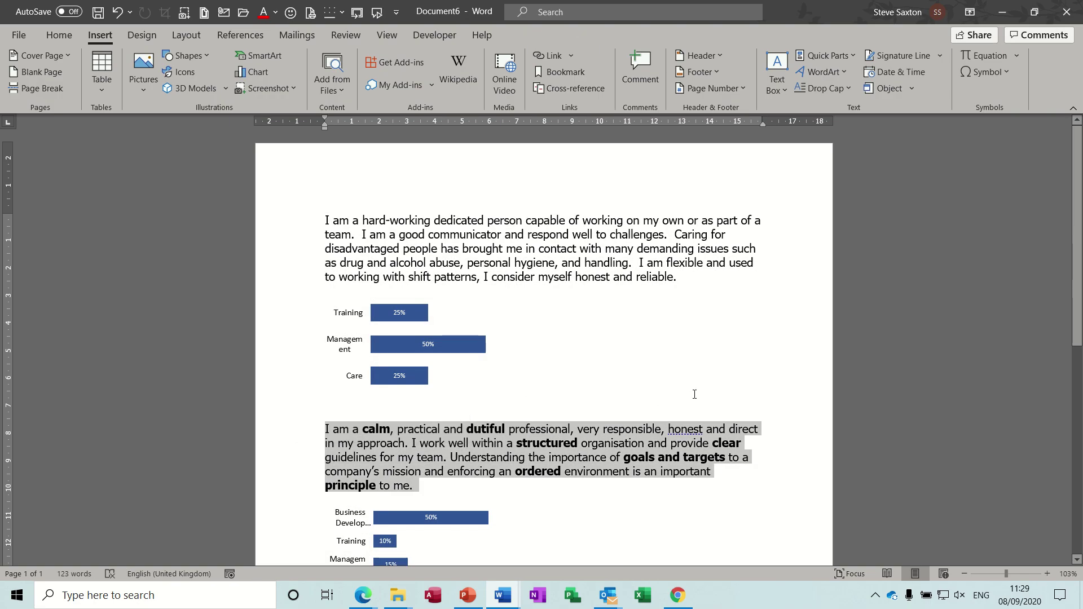
Save it as AutoText 'Training Profile' in category CV, replacing the existing entry.
{"action": "left_click", "coordinate": [853, 56]}
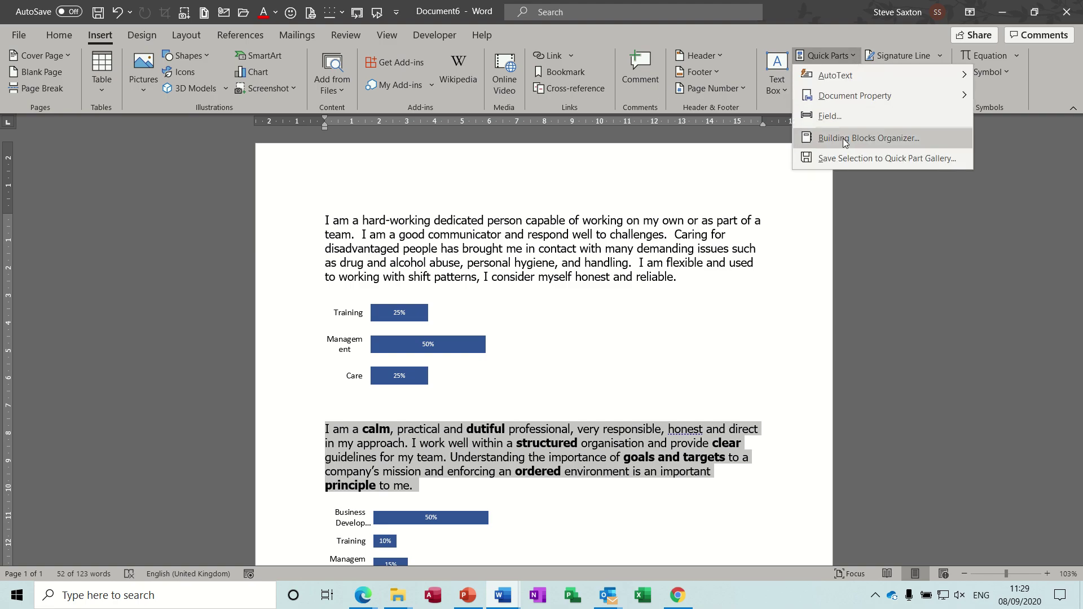
{"action": "left_click", "coordinate": [842, 160]}
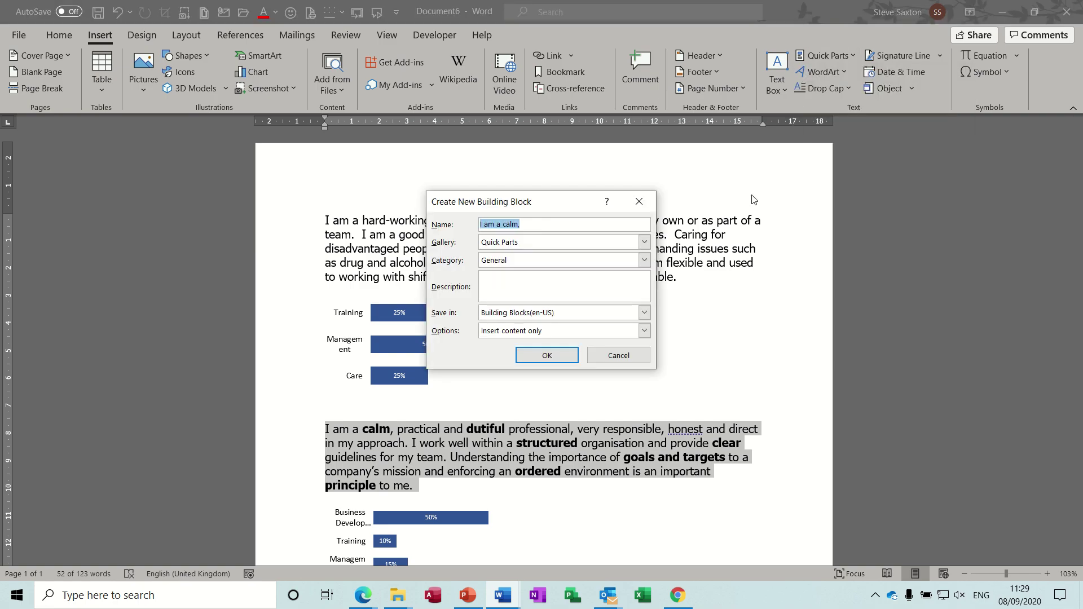
{"action": "type", "text": "Training Profile"}
{"action": "left_click", "coordinate": [632, 242]}
{"action": "left_click", "coordinate": [621, 252]}
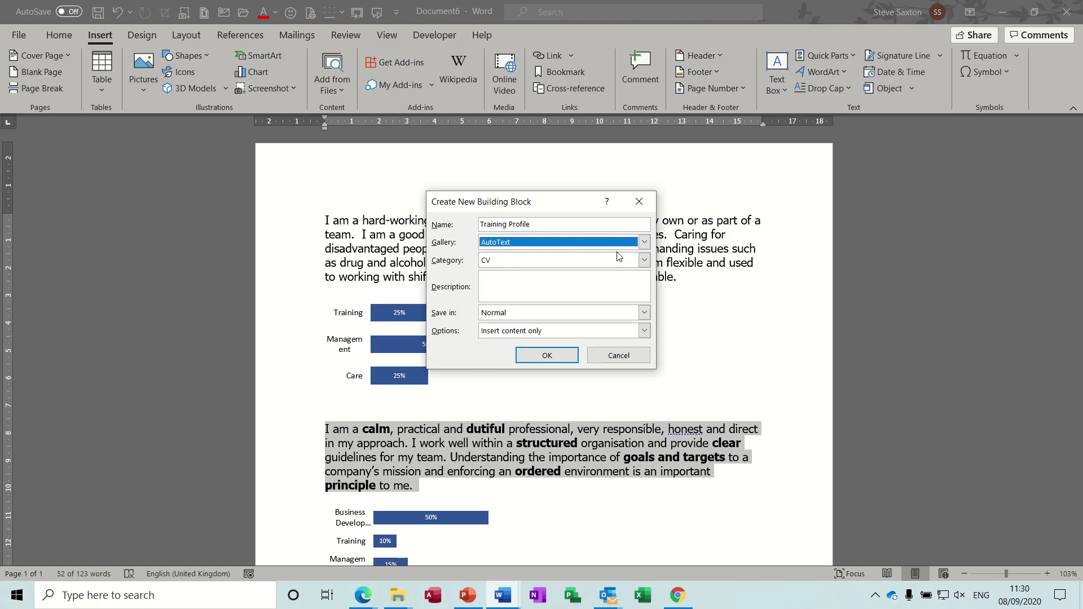
{"action": "left_click", "coordinate": [618, 264]}
{"action": "left_click", "coordinate": [617, 273]}
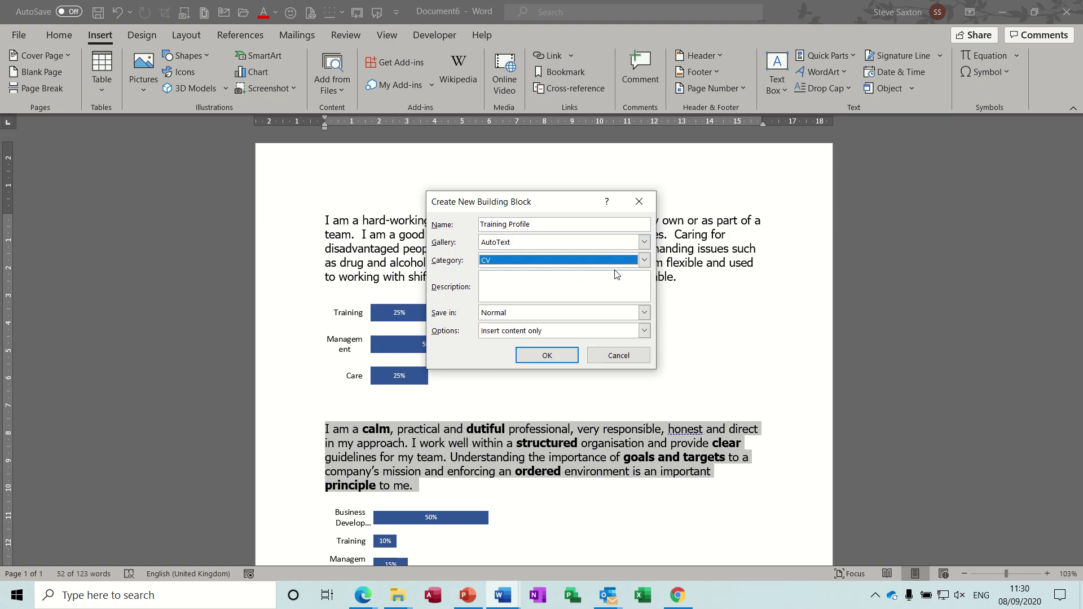
{"action": "left_click", "coordinate": [547, 357]}
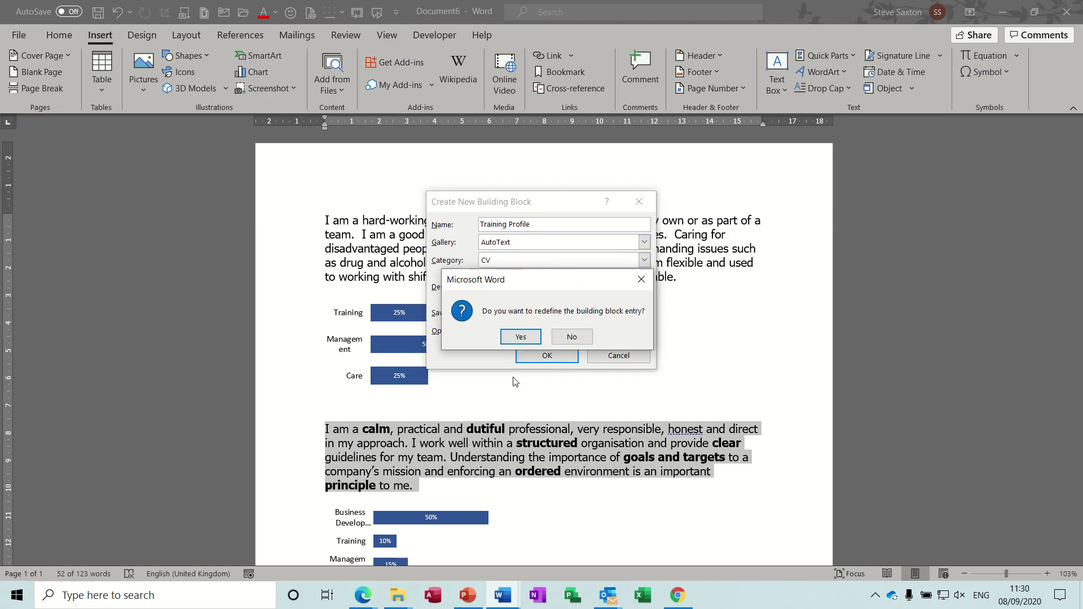
{"action": "left_click", "coordinate": [512, 337]}
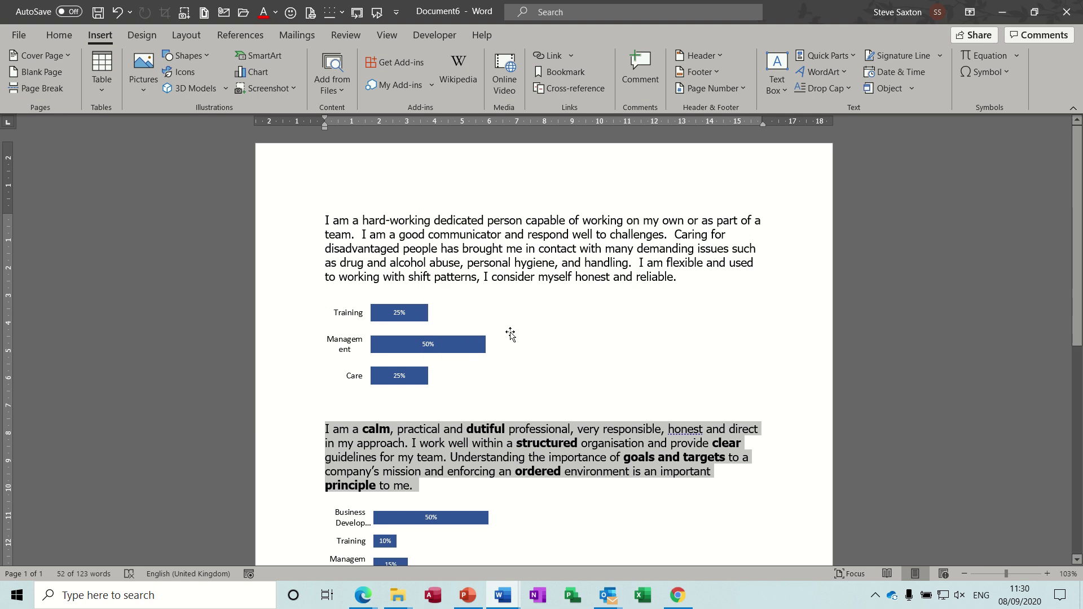
Store the second skills bar chart as the AutoText entry 'Training Stats' under CV.
{"action": "left_click", "coordinate": [418, 520]}
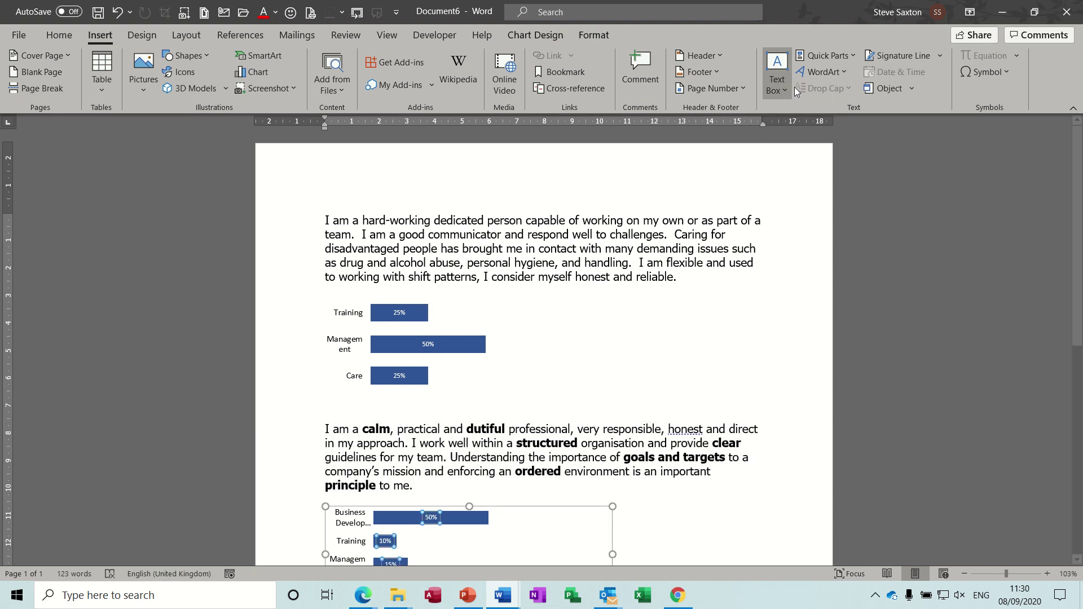
{"action": "left_click", "coordinate": [827, 55]}
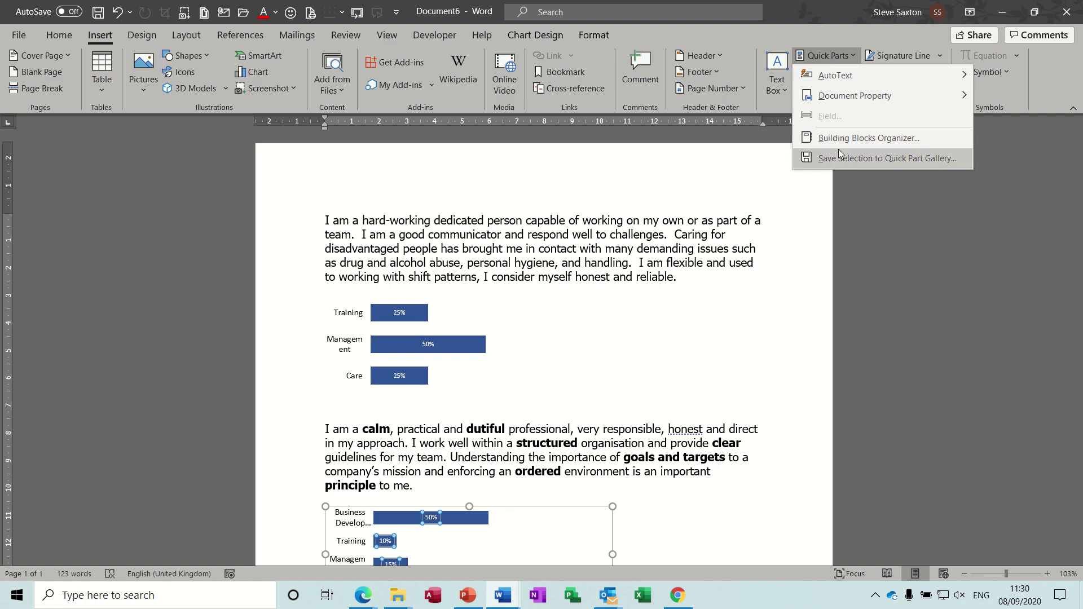
{"action": "left_click", "coordinate": [842, 158]}
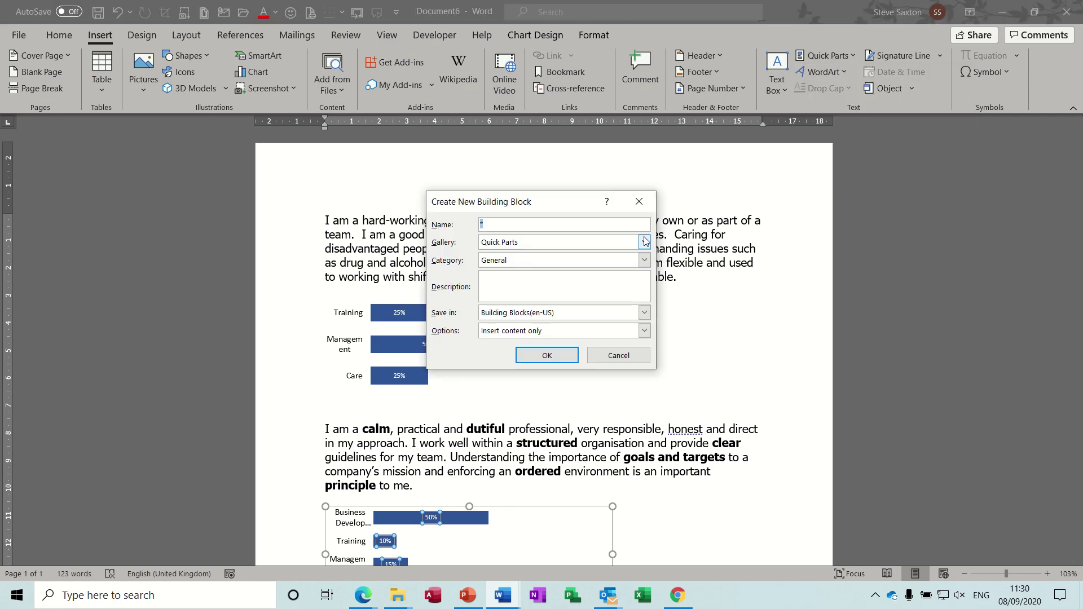
{"action": "type", "text": "Training Stats"}
{"action": "left_click", "coordinate": [645, 242]}
{"action": "left_click", "coordinate": [598, 260]}
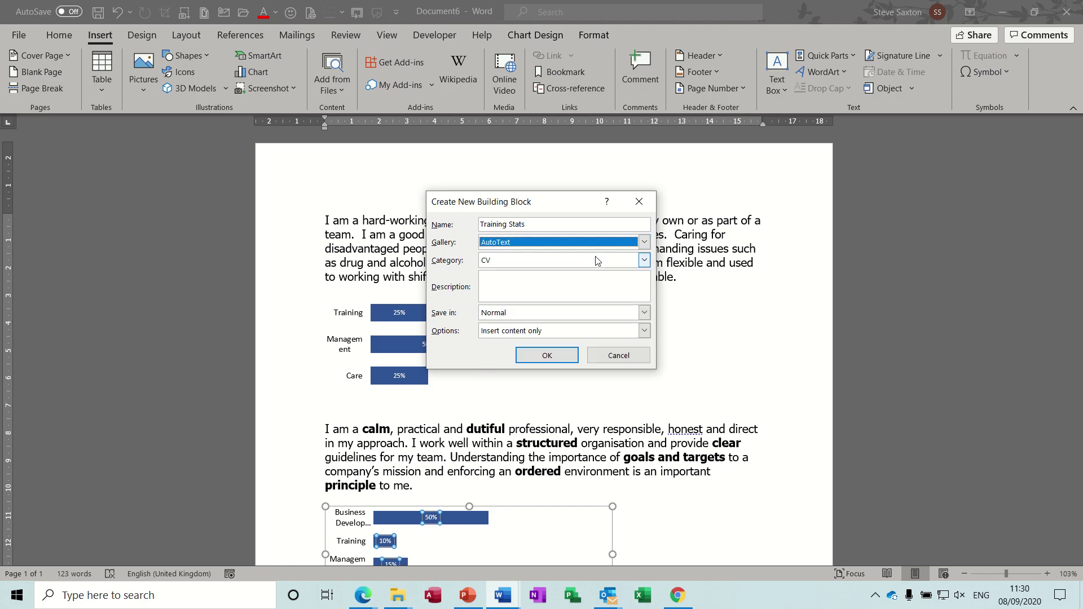
{"action": "left_click", "coordinate": [564, 357]}
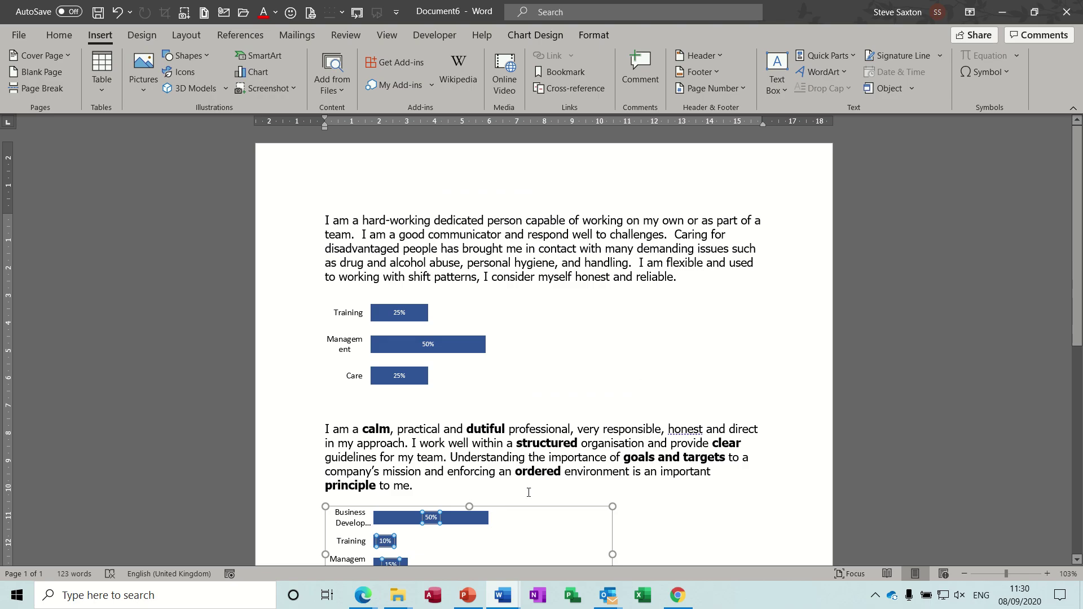
Return to Document7 and enable the Developer tab through Word Options' Customize Ribbon.
{"action": "mouse_move", "coordinate": [509, 593]}
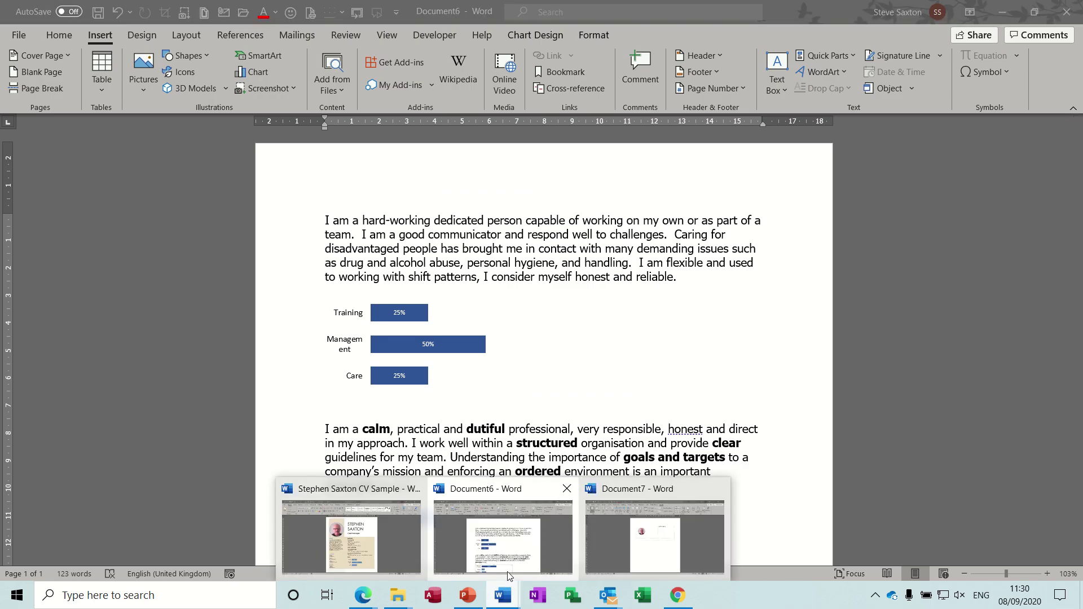
{"action": "left_click", "coordinate": [628, 537]}
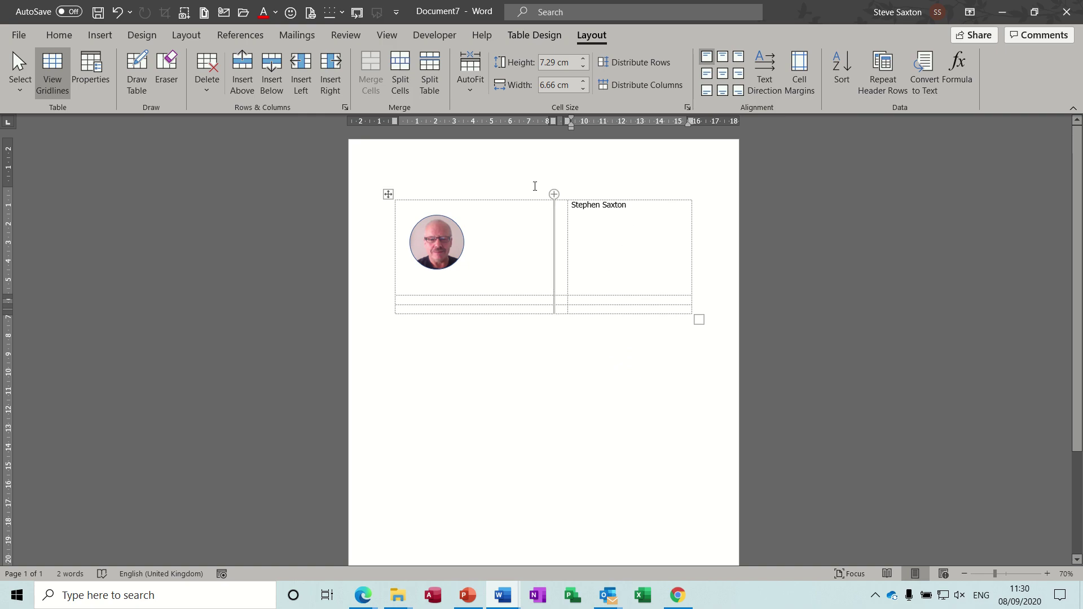
{"action": "left_click", "coordinate": [437, 36]}
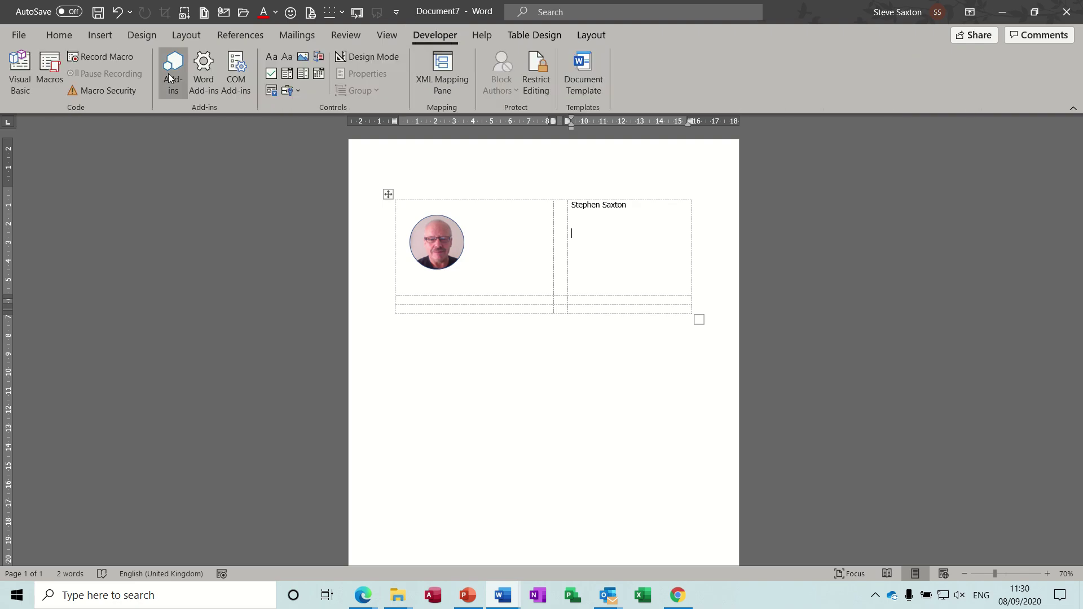
{"action": "left_click", "coordinate": [19, 36]}
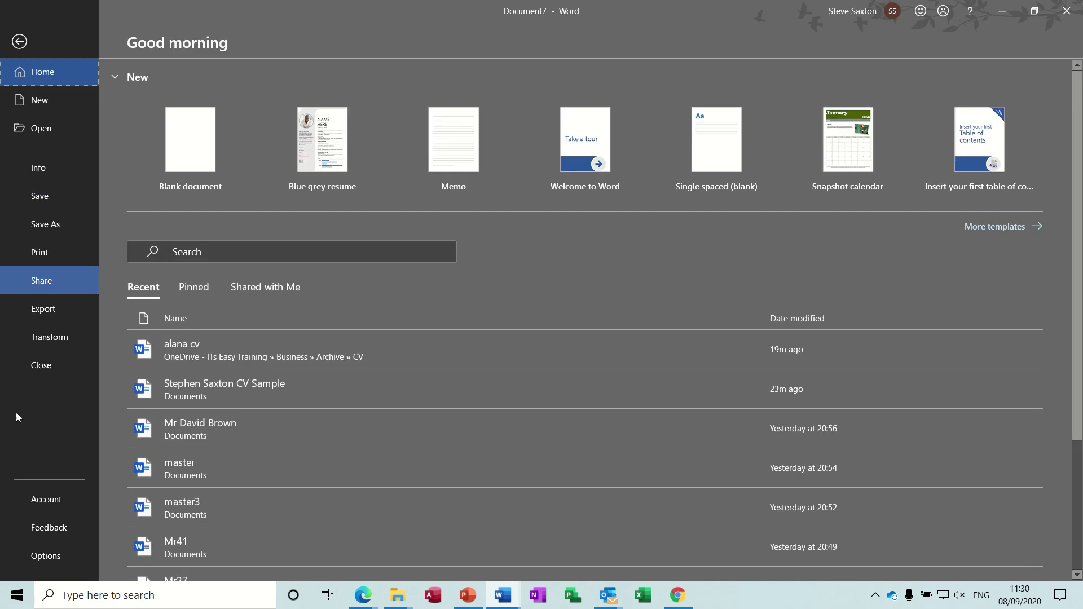
{"action": "left_click", "coordinate": [45, 554]}
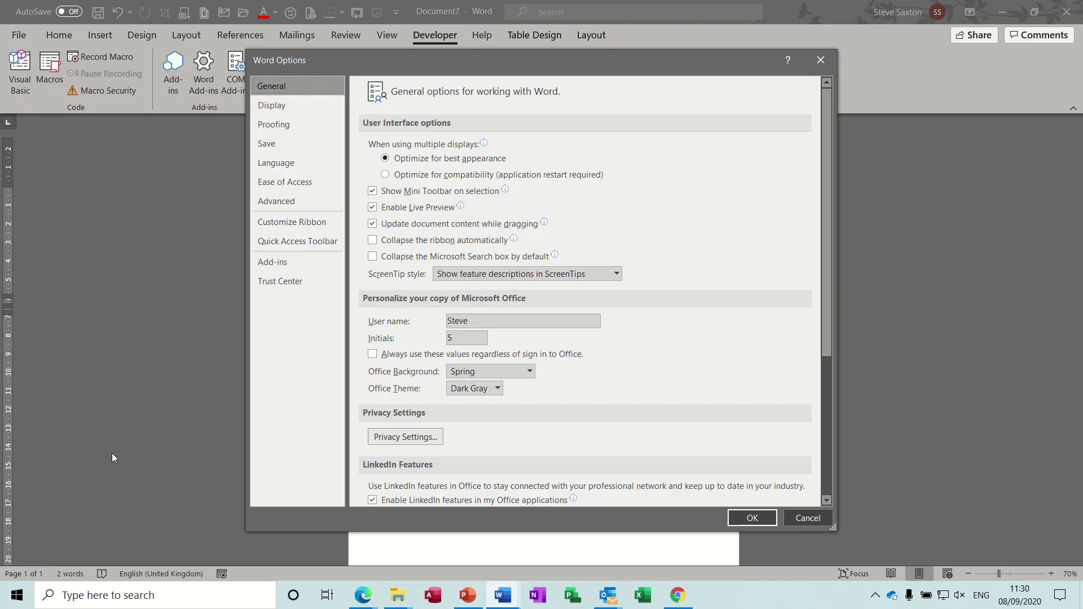
{"action": "left_click", "coordinate": [298, 224]}
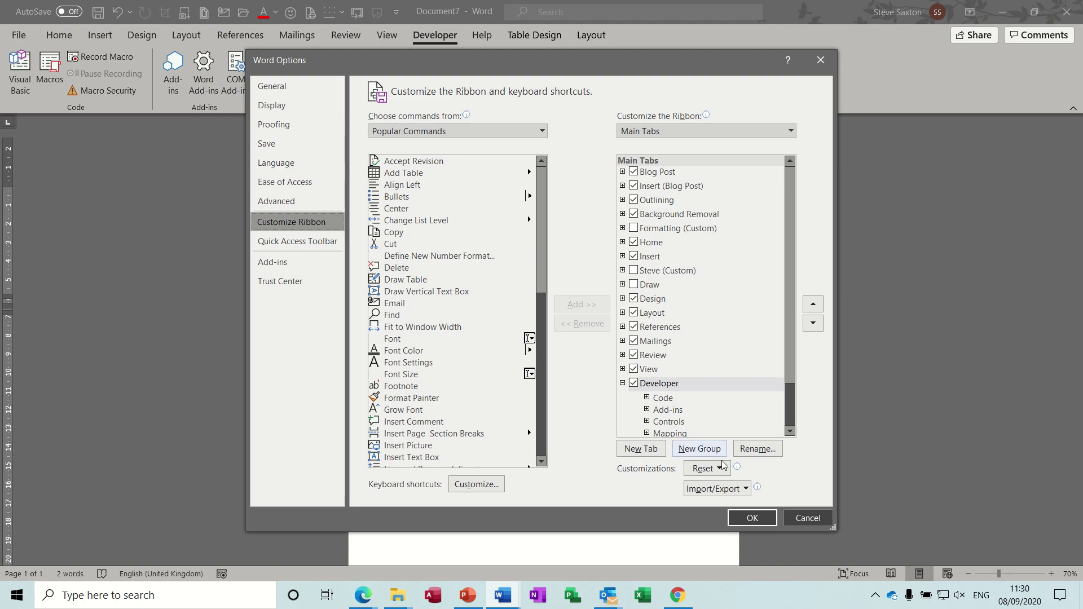
{"action": "left_click", "coordinate": [743, 519]}
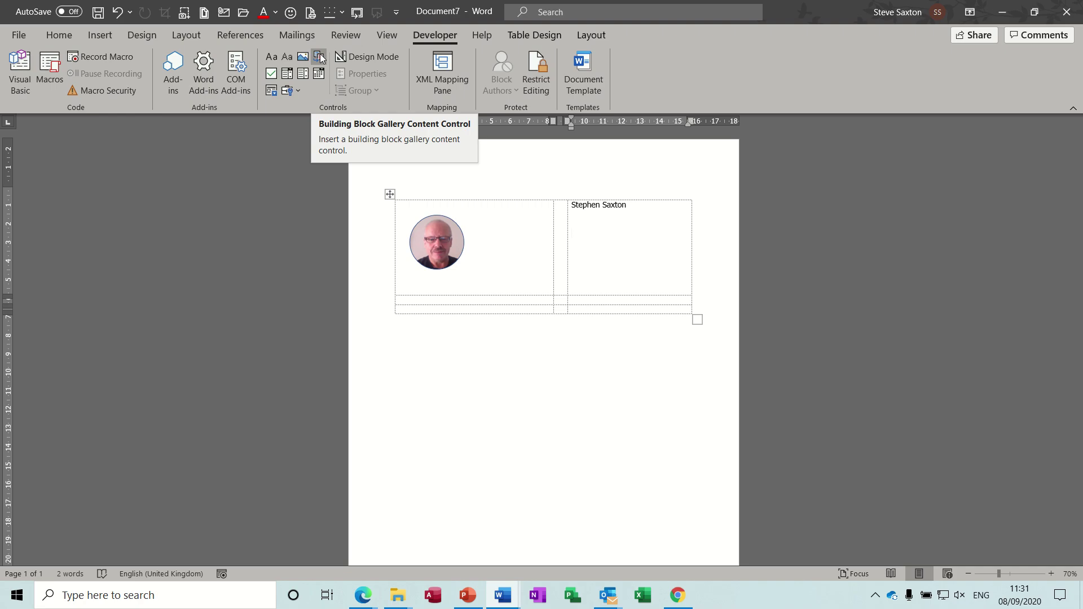
Insert a Building Block Gallery control below the name, drawing from AutoText, category CV.
{"action": "left_click", "coordinate": [319, 57]}
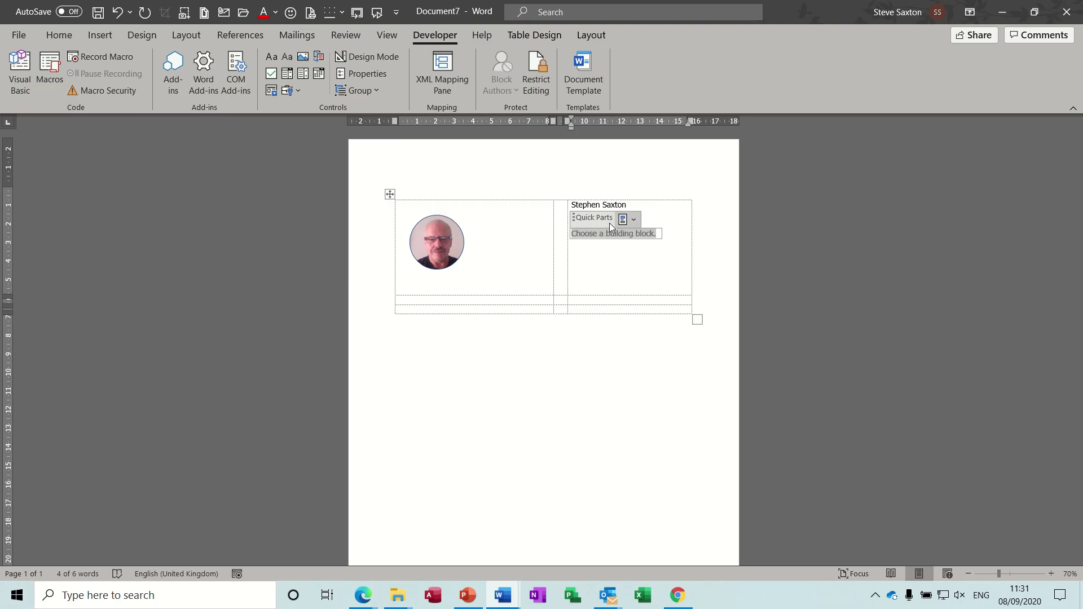
{"action": "left_click", "coordinate": [367, 72]}
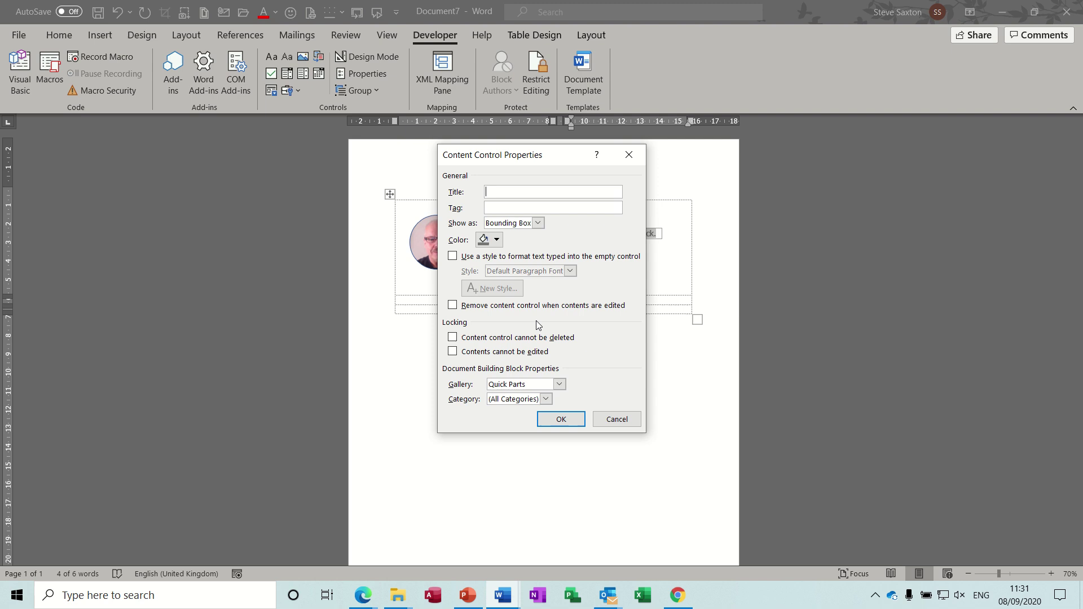
{"action": "left_click", "coordinate": [559, 384]}
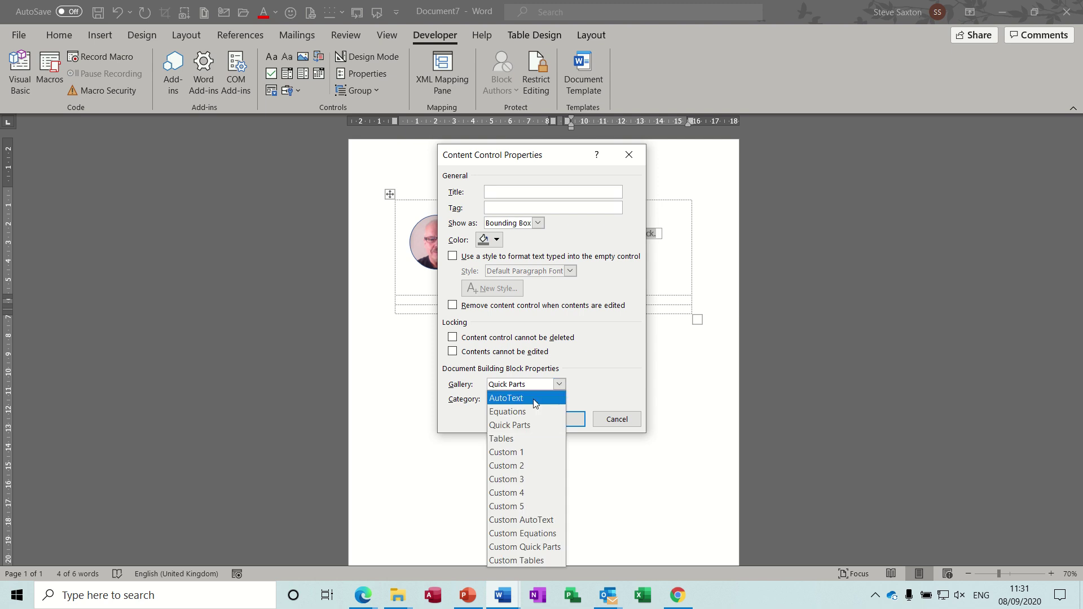
{"action": "left_click", "coordinate": [534, 399]}
{"action": "left_click", "coordinate": [547, 399]}
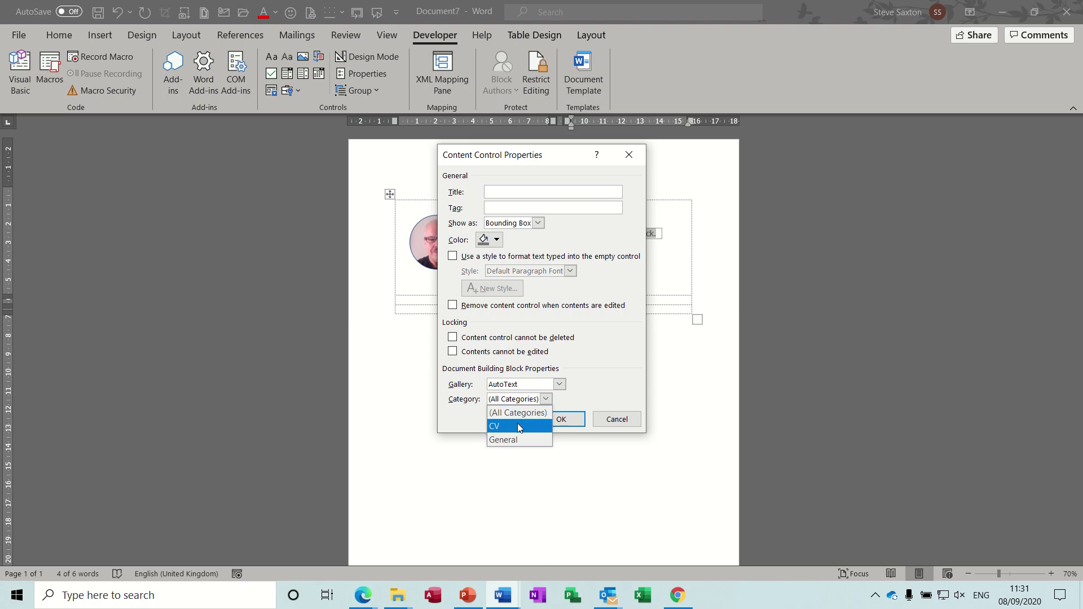
{"action": "left_click", "coordinate": [494, 426]}
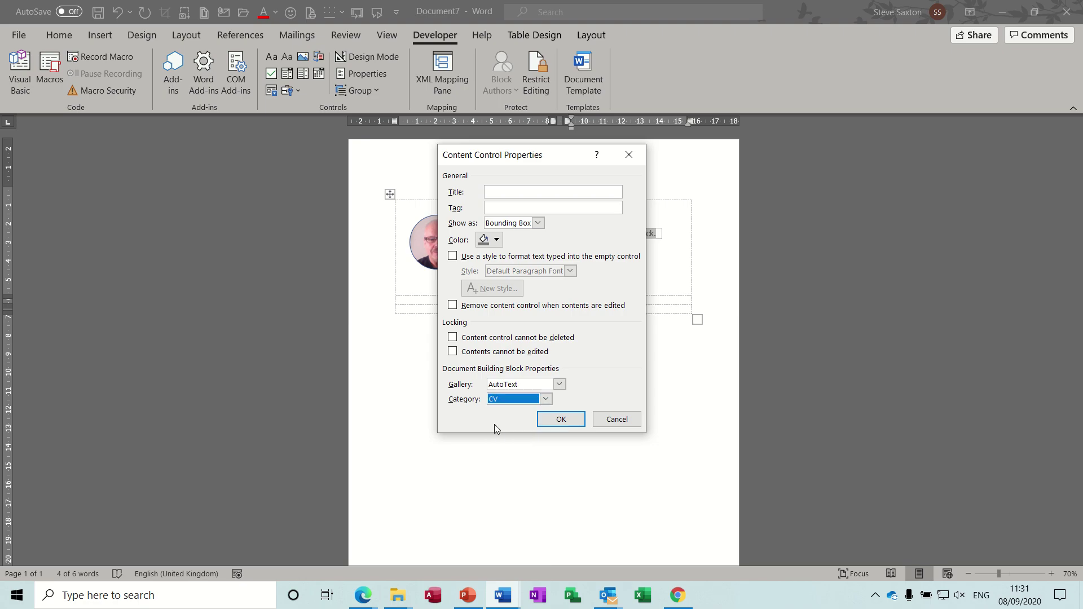
{"action": "left_click", "coordinate": [556, 419]}
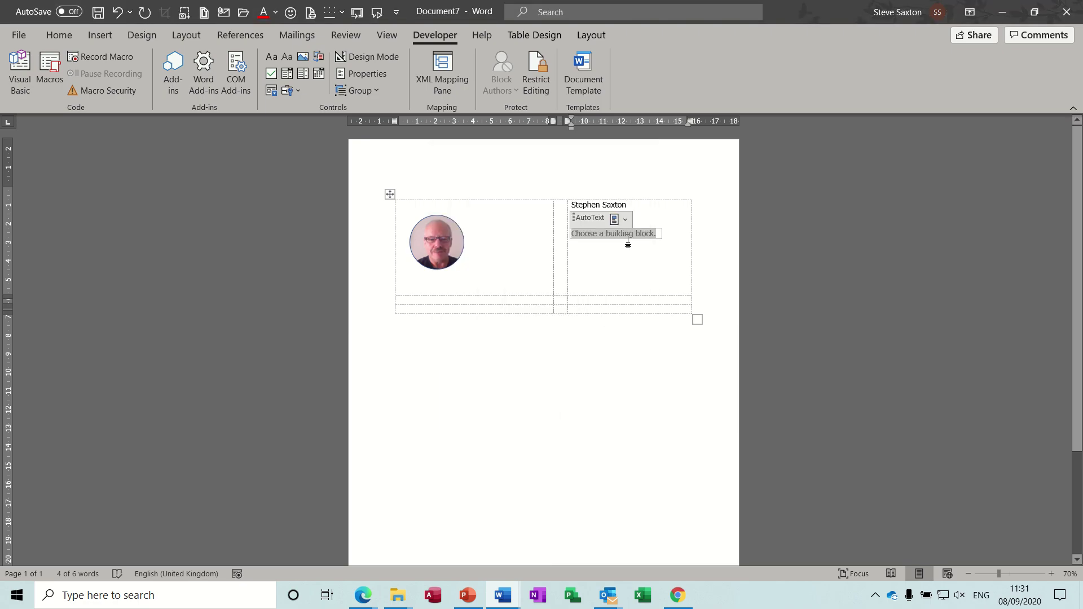
Choose Training Manager from the control's CV gallery as the job title.
{"action": "left_click", "coordinate": [625, 220]}
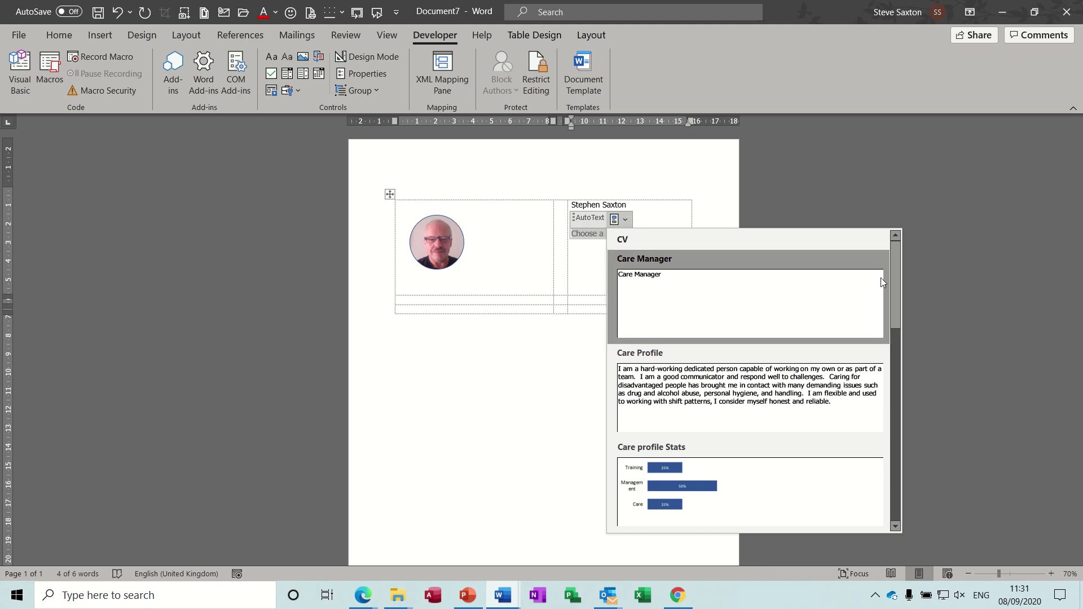
{"action": "left_click_drag", "start_coordinate": [898, 280], "coordinate": [893, 403]}
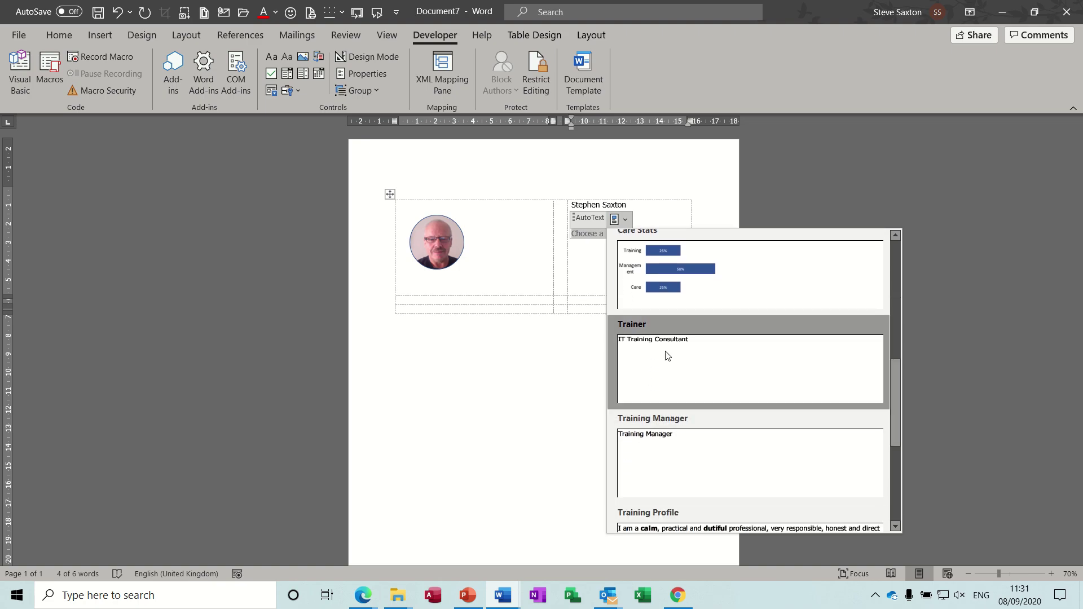
{"action": "left_click", "coordinate": [706, 448]}
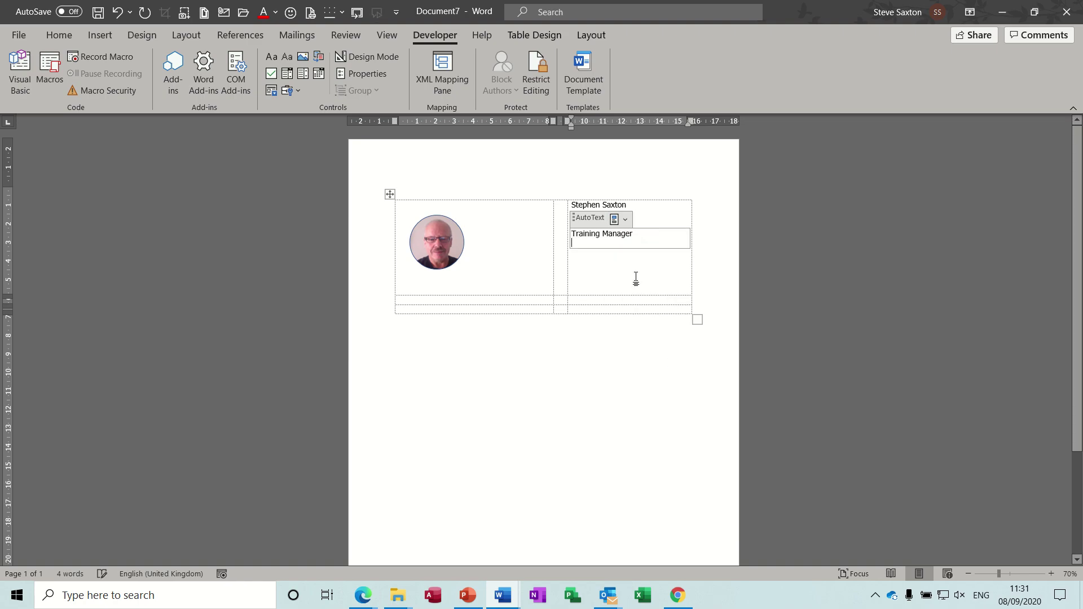
{"action": "left_click", "coordinate": [517, 299]}
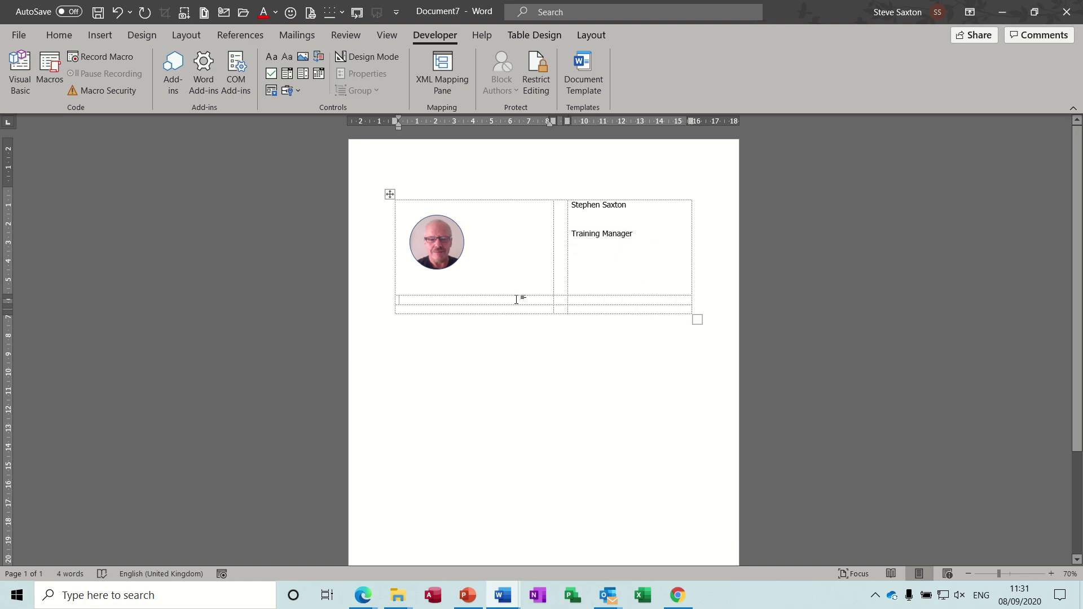
Type the Profile heading and add an AutoText/CV Building Block Gallery control beneath it.
{"action": "type", "text": "Profile"}
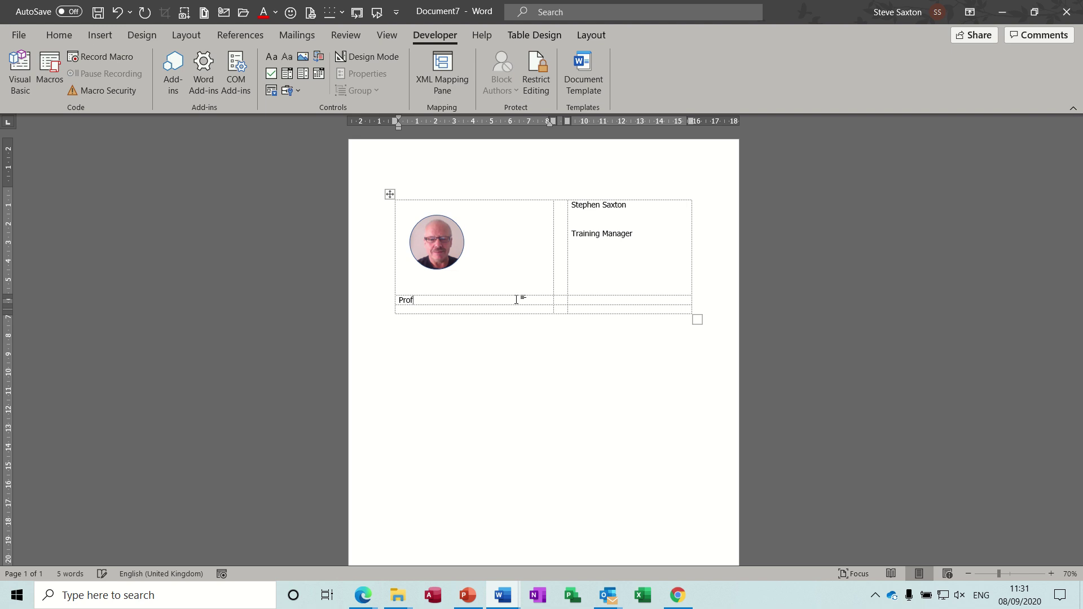
{"action": "left_click", "coordinate": [464, 311]}
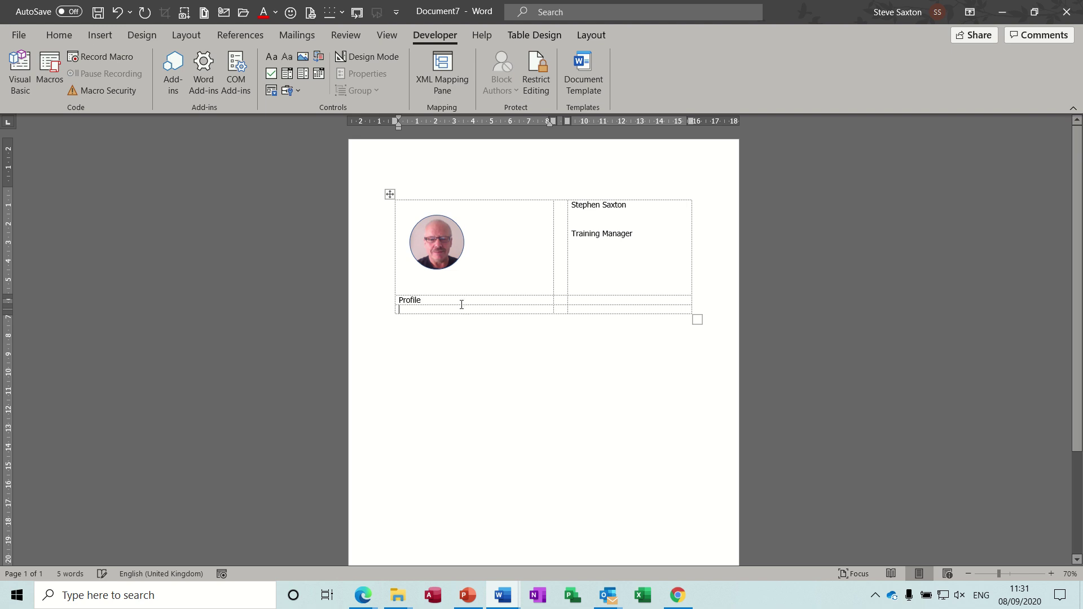
{"action": "left_click", "coordinate": [319, 57]}
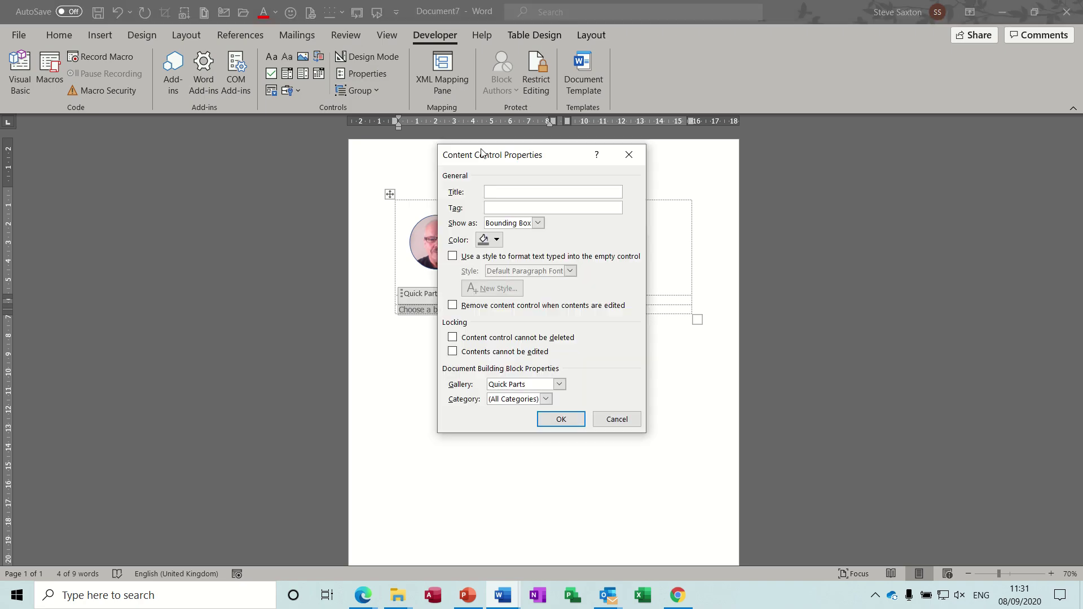
{"action": "left_click", "coordinate": [559, 384]}
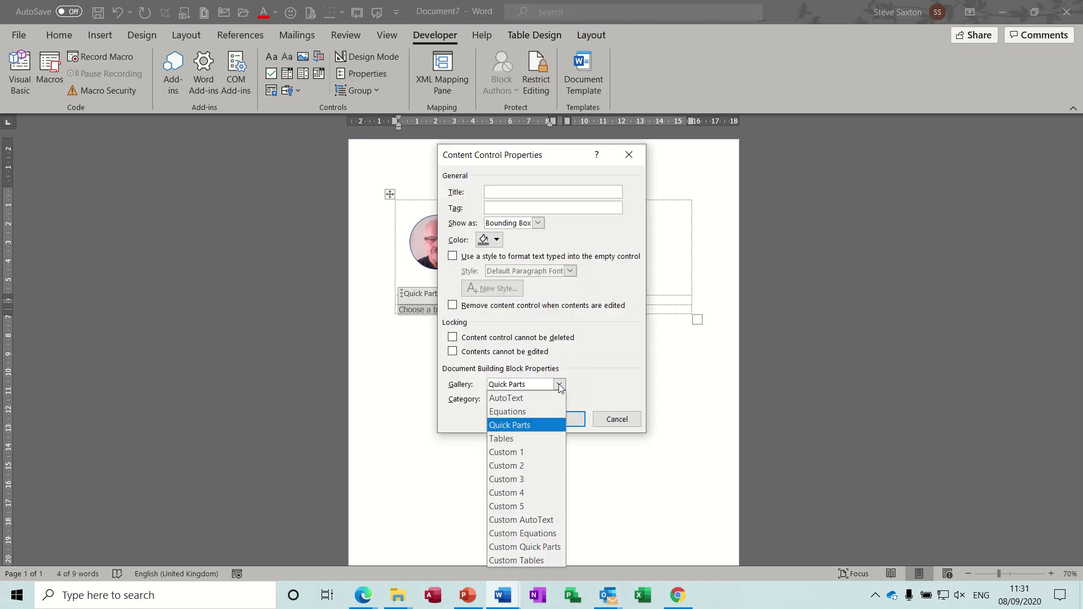
{"action": "left_click", "coordinate": [551, 396]}
{"action": "left_click", "coordinate": [550, 402]}
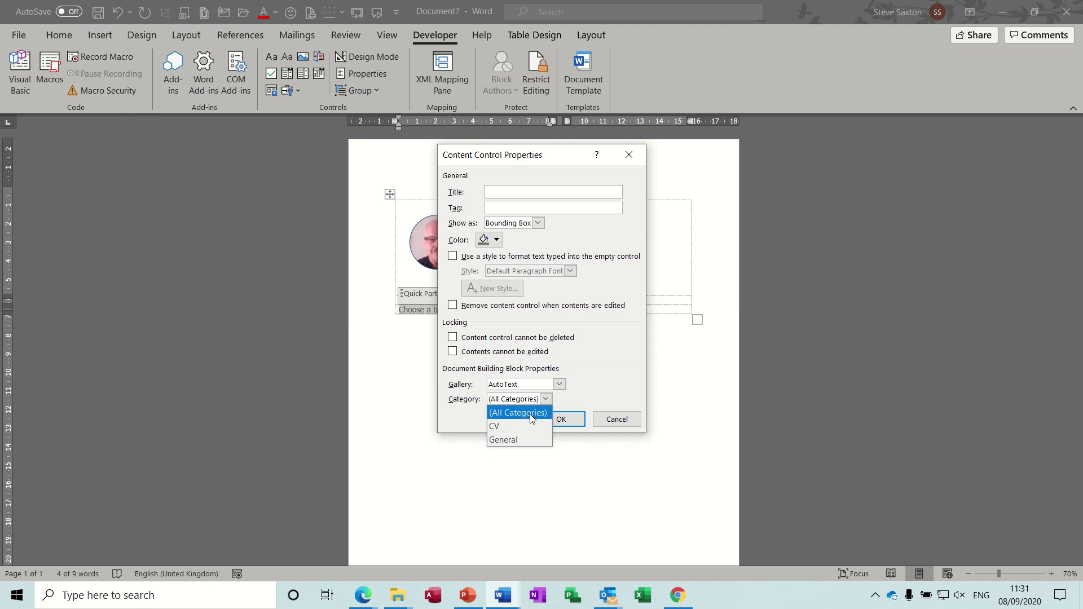
{"action": "left_click", "coordinate": [517, 427]}
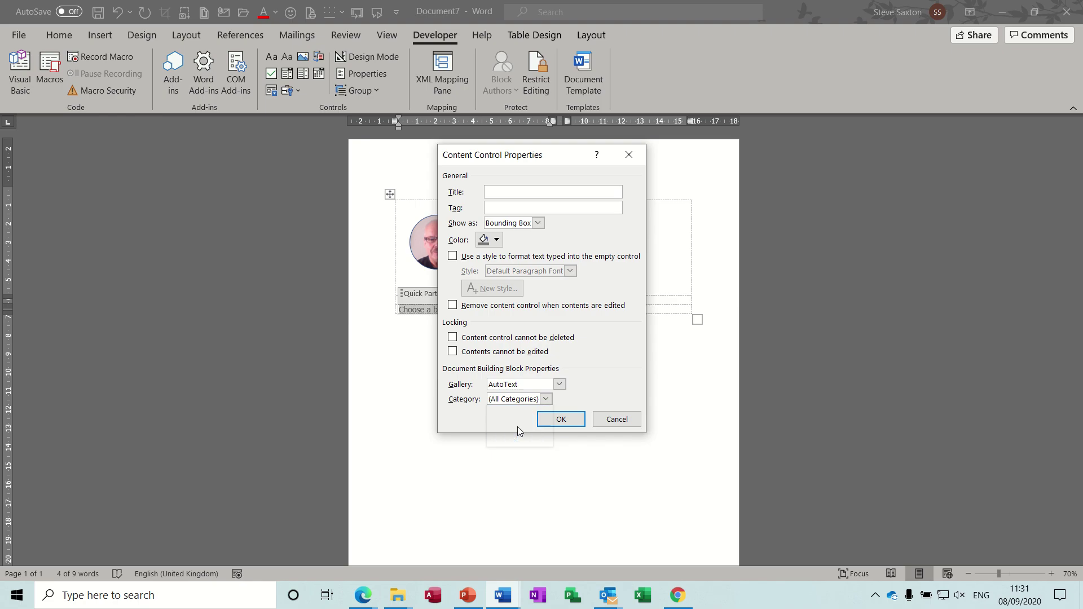
{"action": "left_click", "coordinate": [558, 420]}
Fill the new control with the Training Profile paragraph.
{"action": "left_click", "coordinate": [453, 295]}
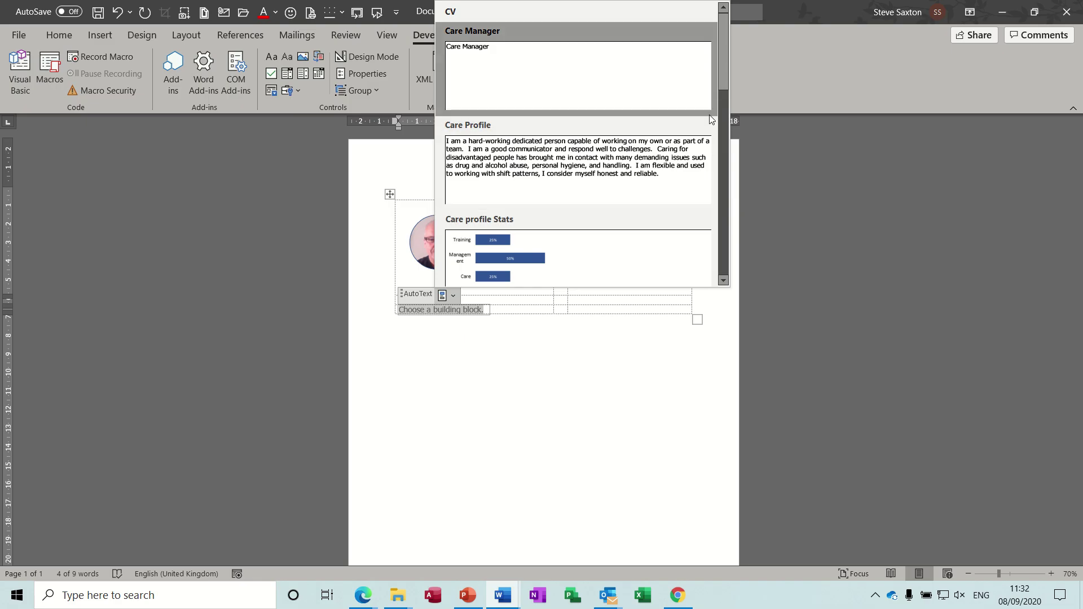
{"action": "left_click_drag", "start_coordinate": [720, 78], "coordinate": [722, 213]}
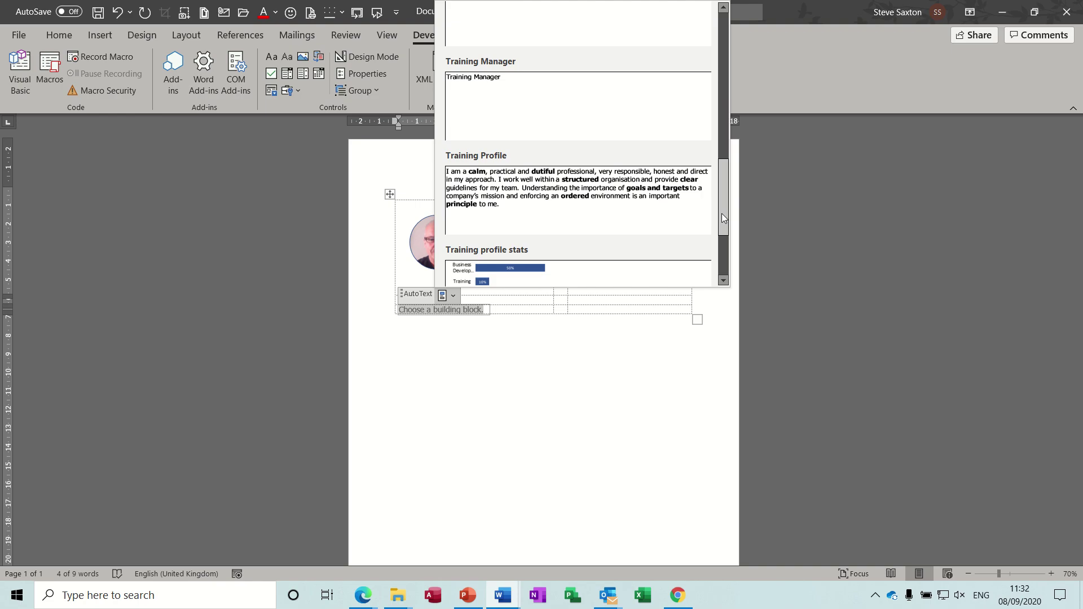
{"action": "left_click", "coordinate": [597, 184]}
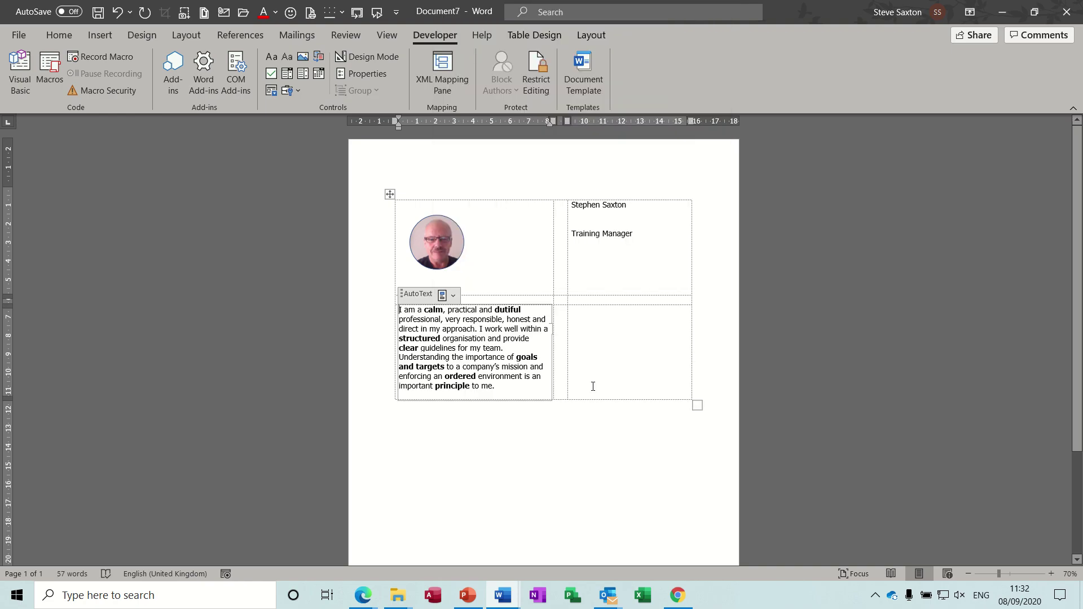
{"action": "left_click", "coordinate": [582, 325]}
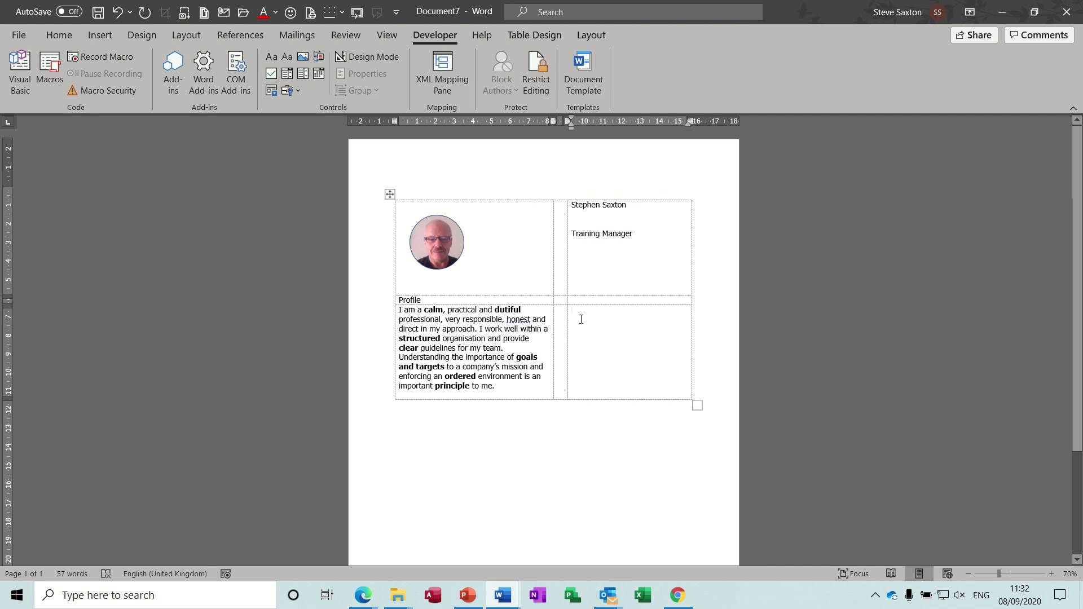
Type the Education heading and add a new row at the bottom of the table.
{"action": "type", "text": "Educati"}
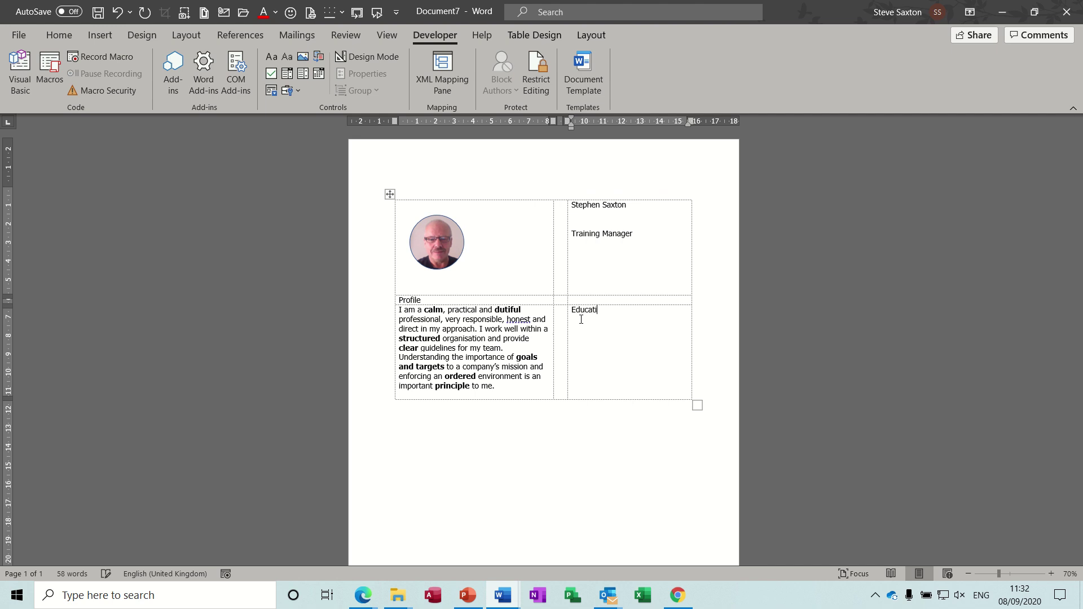
{"action": "type", "text": "on"}
{"action": "key", "text": "Return"}
{"action": "key", "text": "Tab"}
{"action": "left_click_drag", "start_coordinate": [549, 377], "coordinate": [534, 399]}
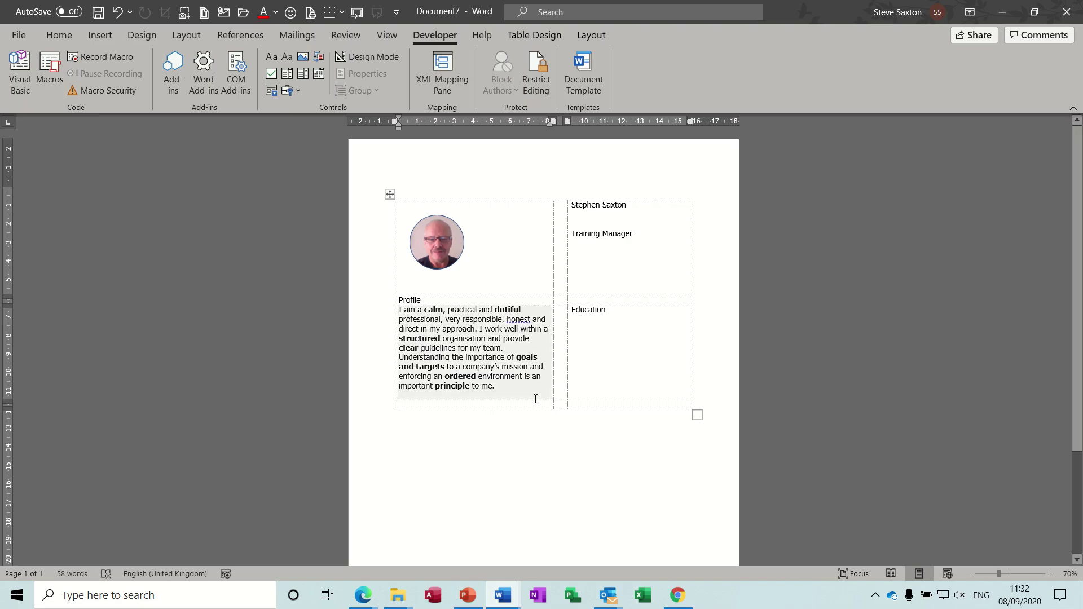
{"action": "left_click", "coordinate": [529, 406]}
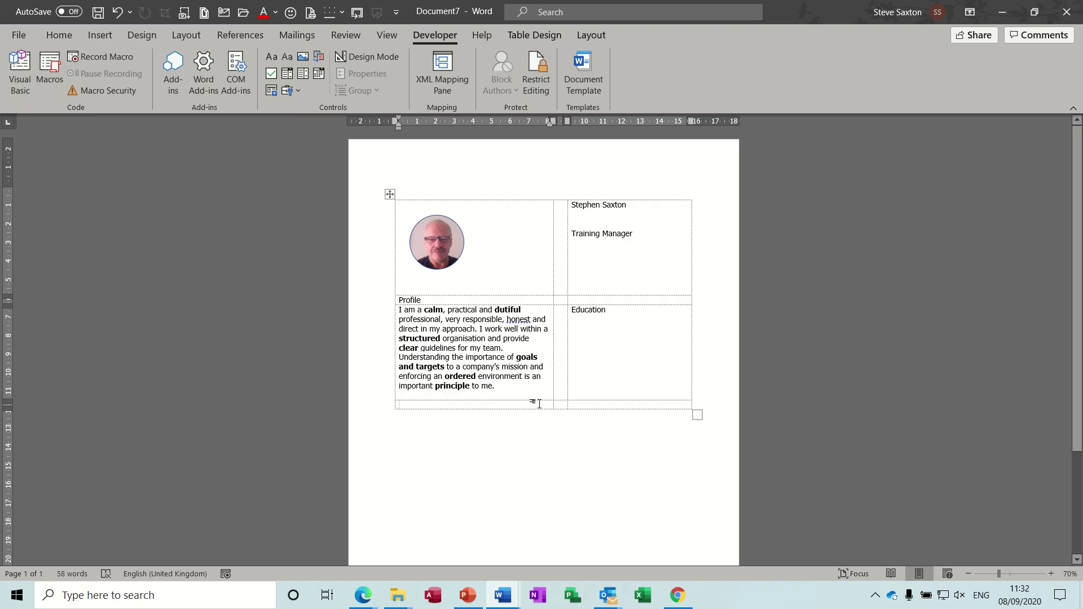
Enter the headings Contact Info and Skills in the bottom row, with a new line under Skills.
{"action": "type", "text": "Contact Info"}
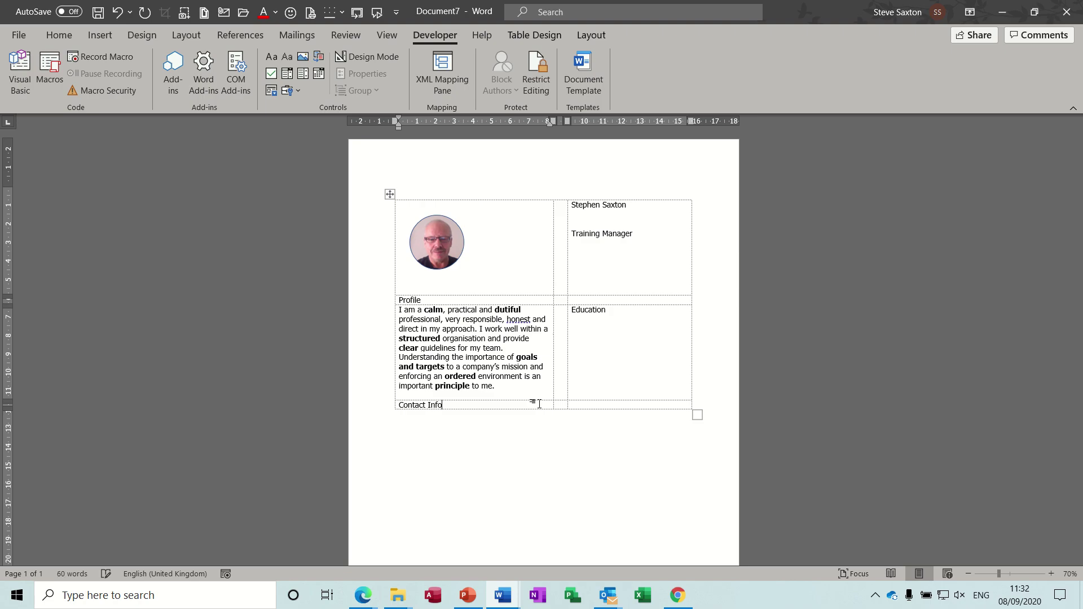
{"action": "key", "text": "Tab"}
{"action": "key", "text": "Tab"}
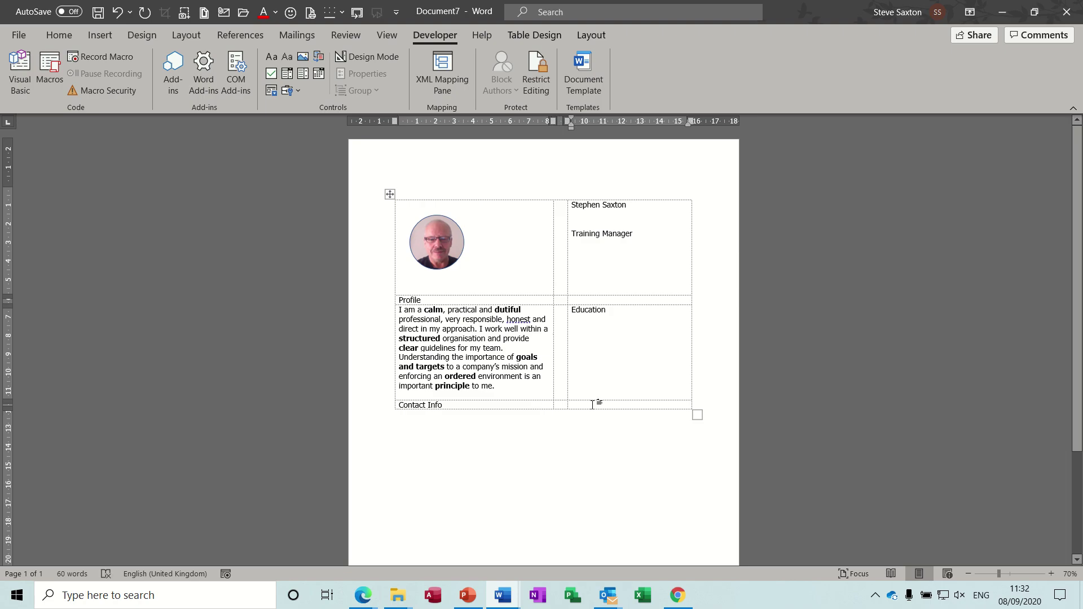
{"action": "type", "text": "Stats"}
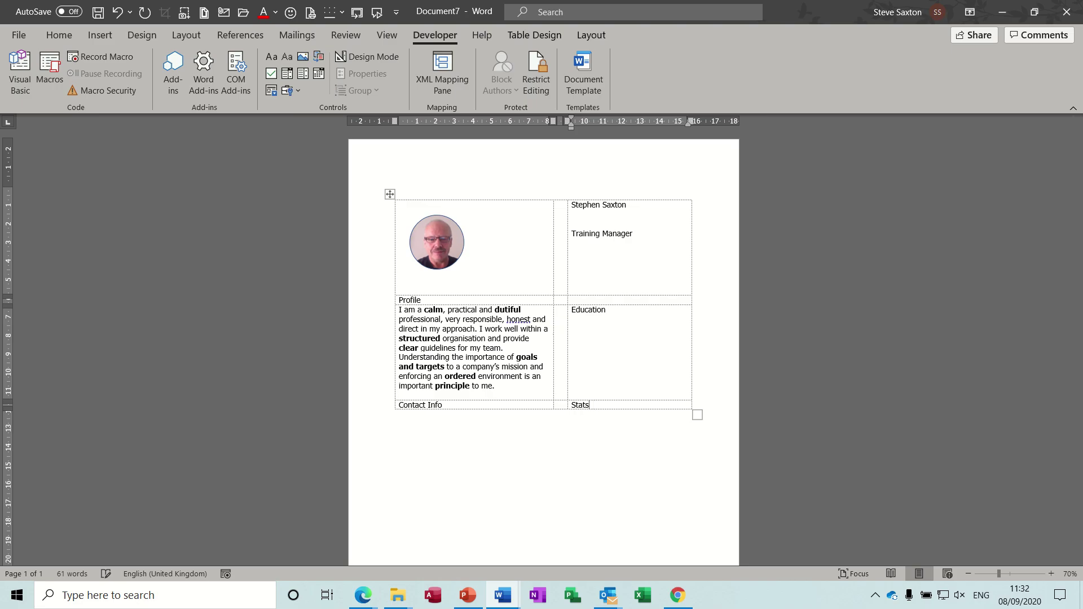
{"action": "key", "text": "BackSpace"}
{"action": "key", "text": "BackSpace"}
{"action": "key", "text": "BackSpace"}
{"action": "type", "text": "Kills"}
{"action": "key", "text": "Return"}
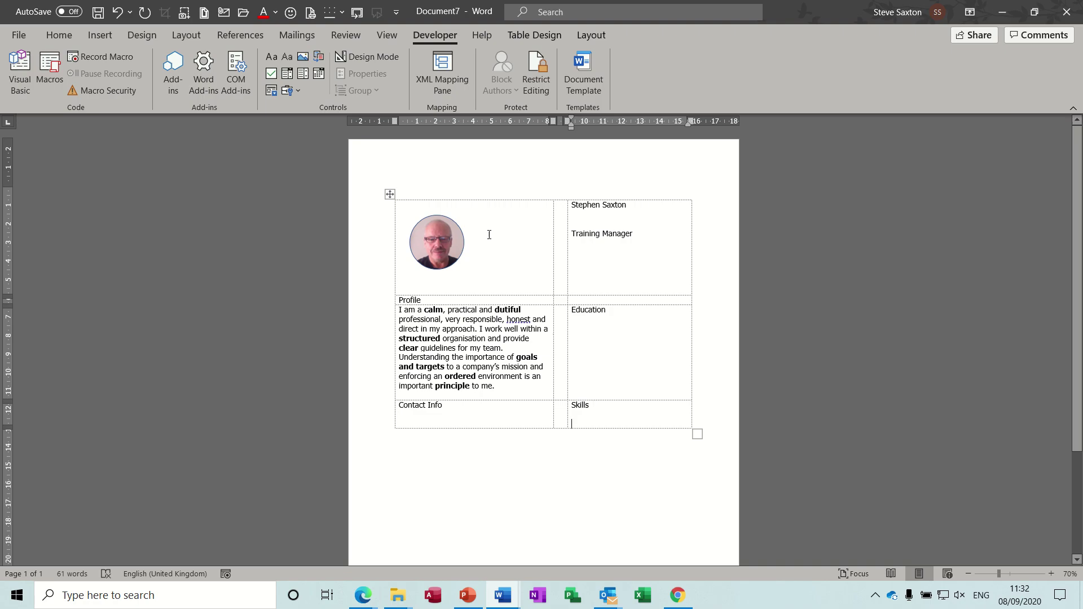
Insert a Building Block Gallery control under Skills, set to AutoText gallery, category CV.
{"action": "left_click", "coordinate": [318, 57]}
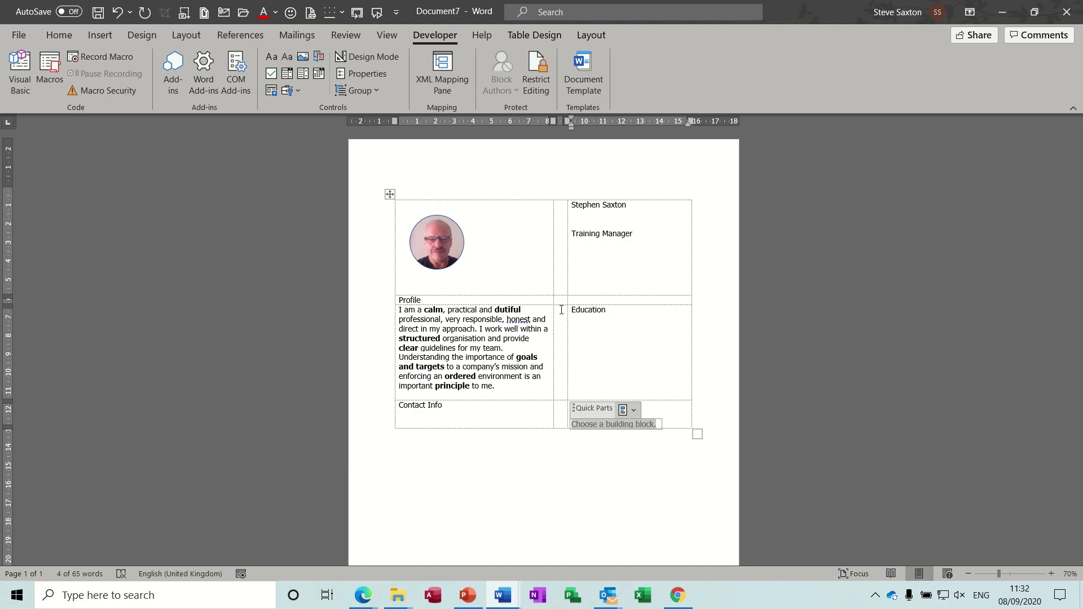
{"action": "left_click", "coordinate": [375, 74]}
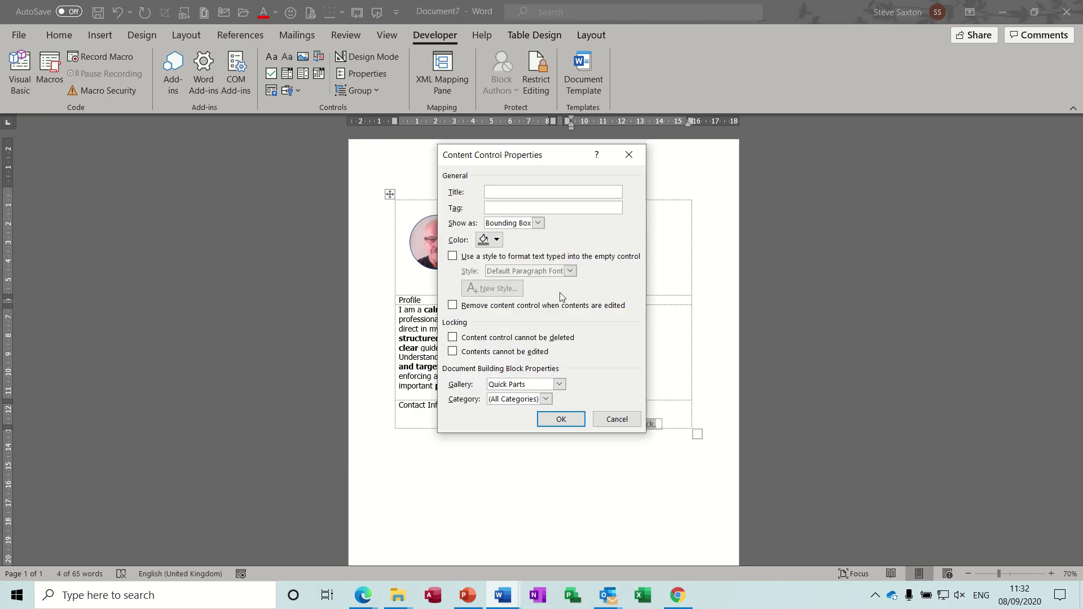
{"action": "left_click", "coordinate": [560, 384]}
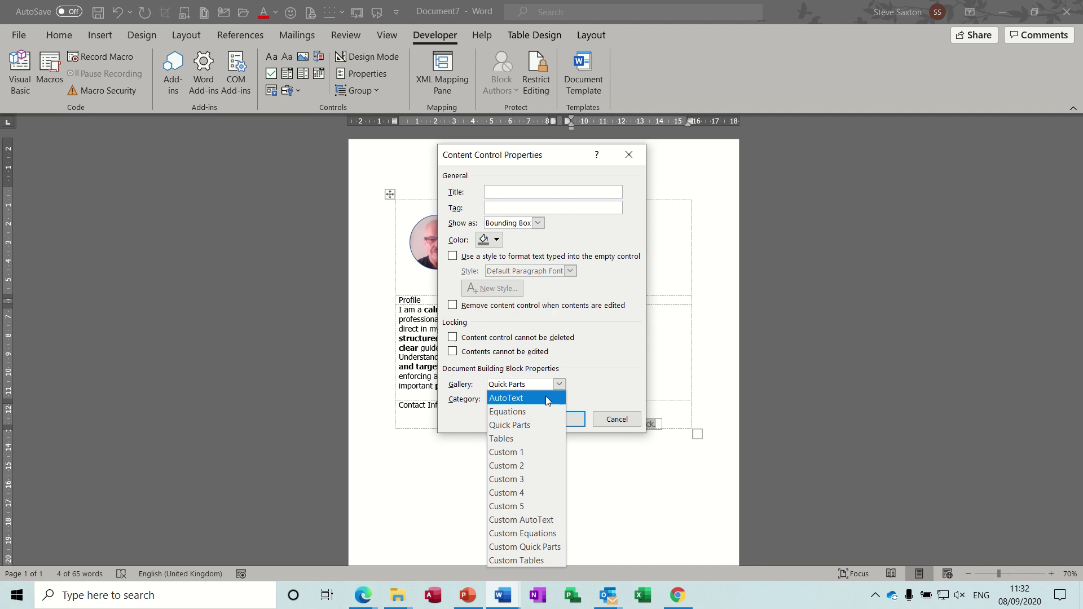
{"action": "left_click", "coordinate": [554, 400]}
{"action": "left_click", "coordinate": [546, 399]}
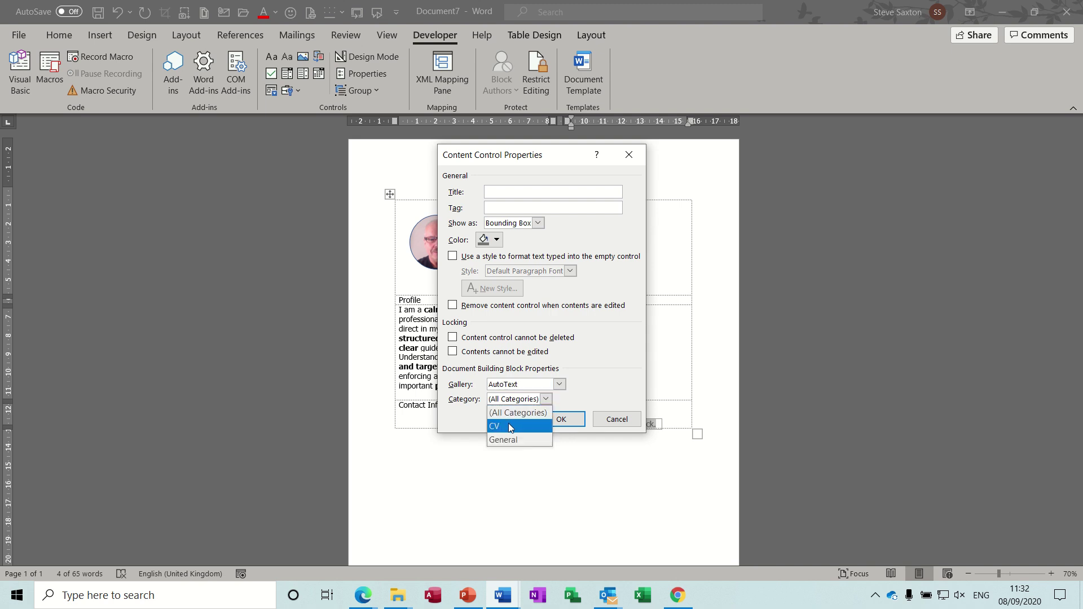
{"action": "left_click", "coordinate": [539, 424]}
{"action": "left_click", "coordinate": [561, 423]}
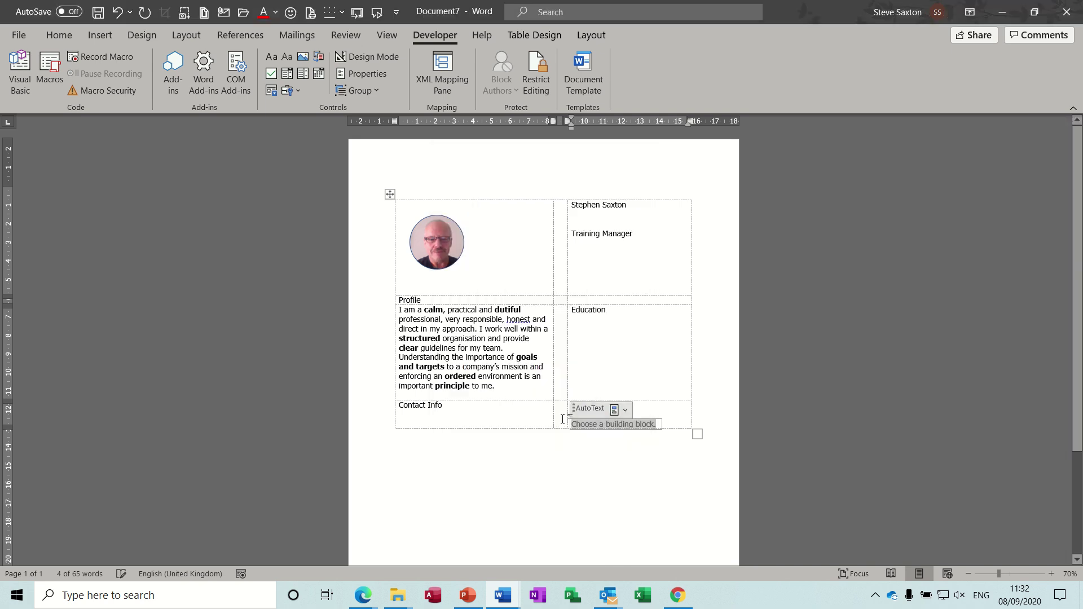
Pick the Training Stats bar chart from the control's CV gallery.
{"action": "left_click", "coordinate": [625, 410]}
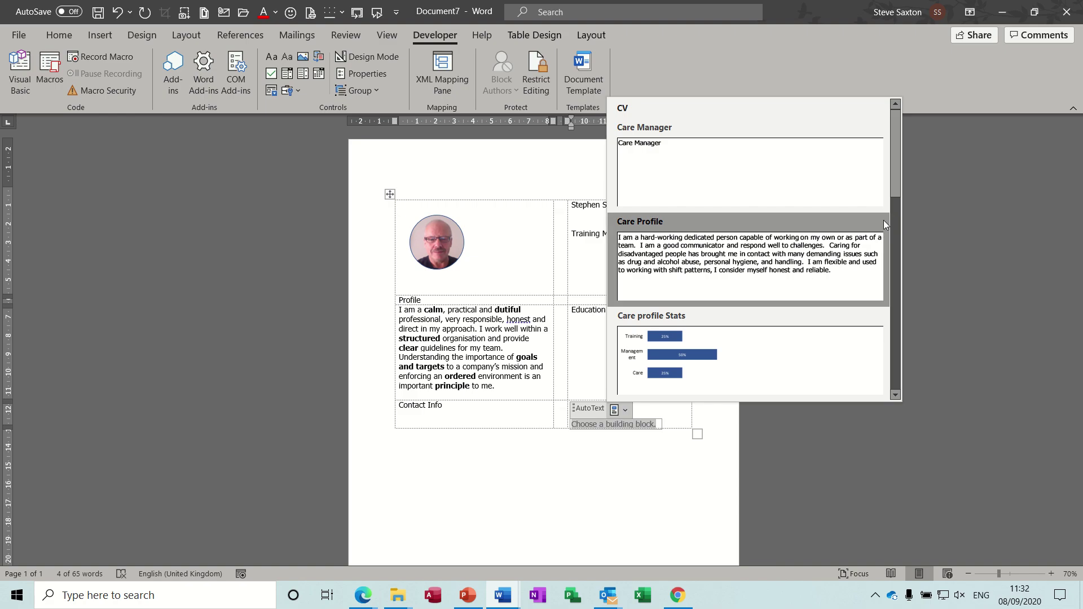
{"action": "left_click_drag", "start_coordinate": [897, 175], "coordinate": [881, 365]}
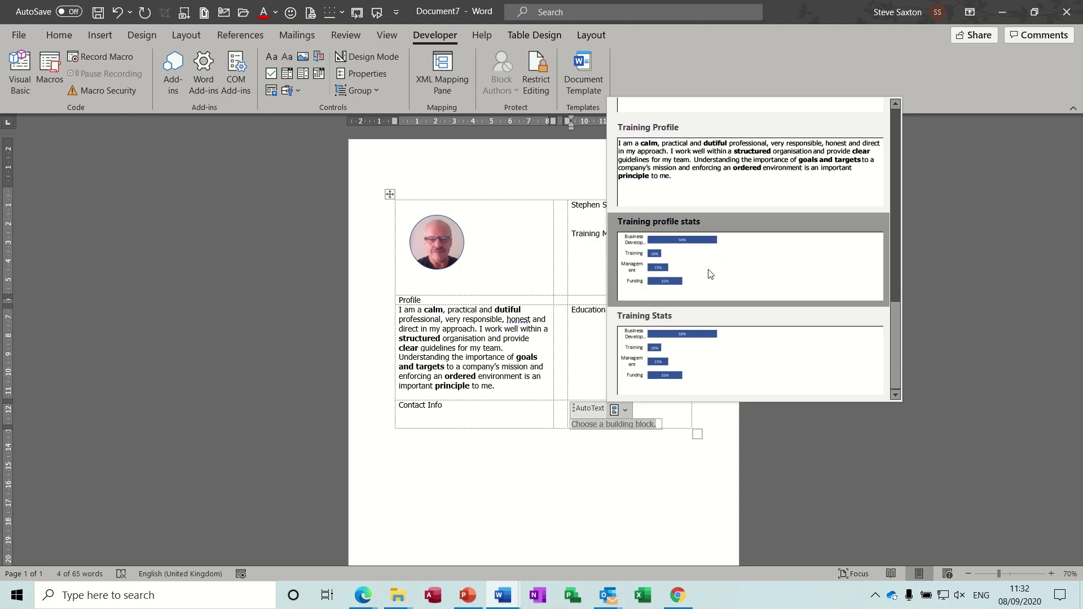
{"action": "left_click", "coordinate": [711, 350]}
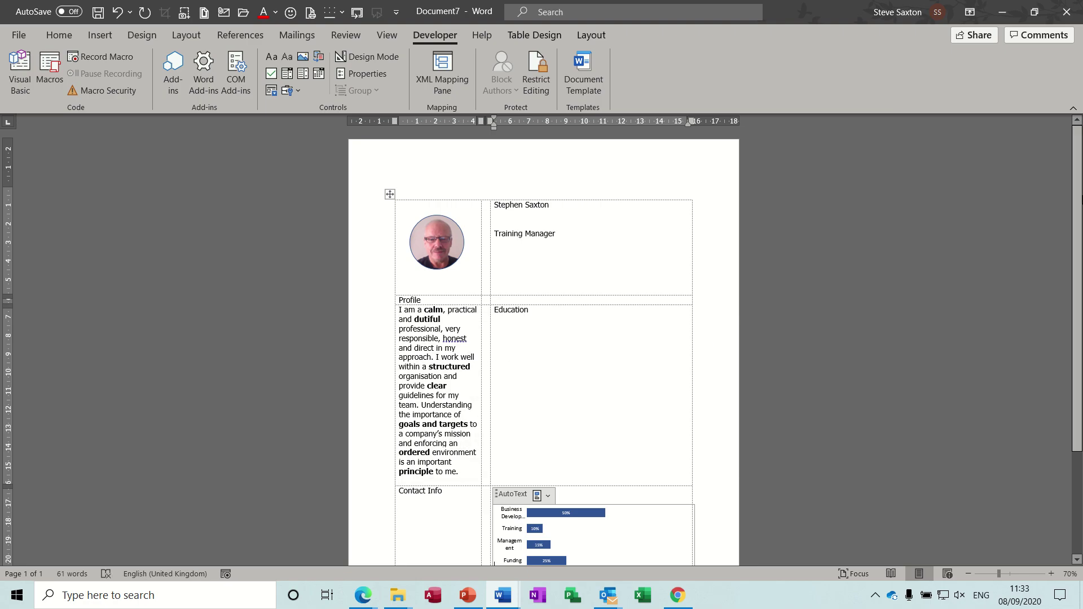
Drag the column borders right to widen the narrow middle column and the Profile column.
{"action": "scroll", "coordinate": [1081, 236], "scroll_direction": "down", "scroll_amount": 2}
{"action": "scroll", "coordinate": [1081, 236], "scroll_direction": "down", "scroll_amount": 1}
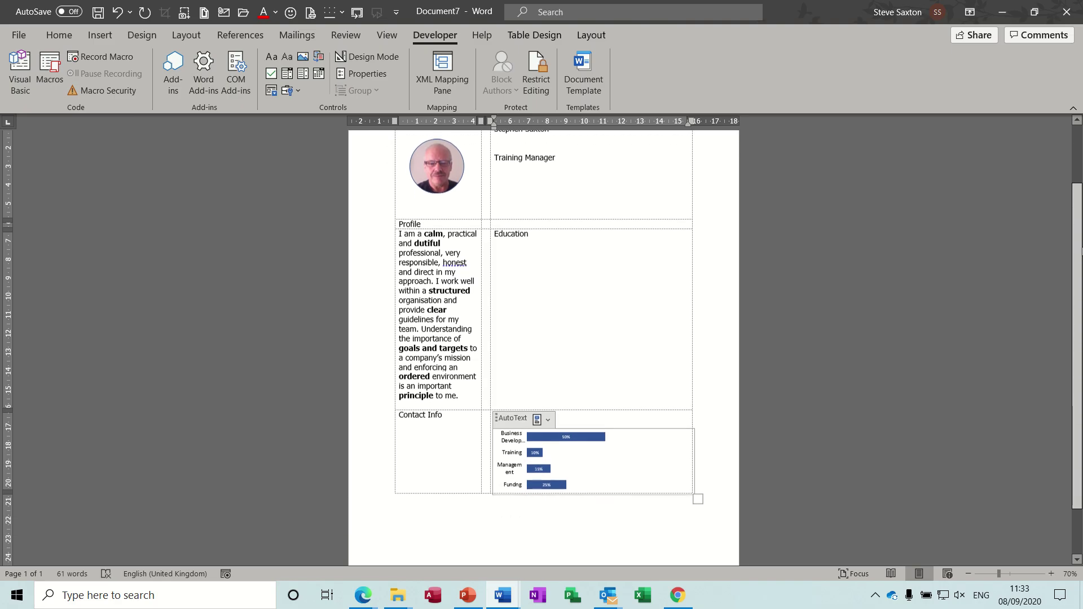
{"action": "left_click", "coordinate": [526, 264]}
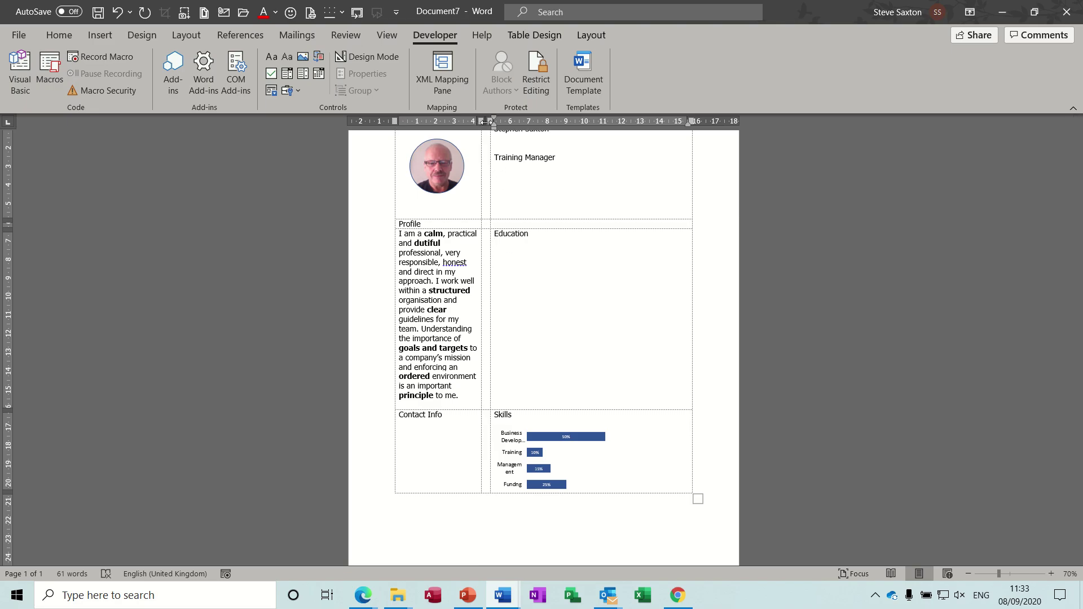
{"action": "left_click_drag", "start_coordinate": [490, 121], "coordinate": [524, 121]}
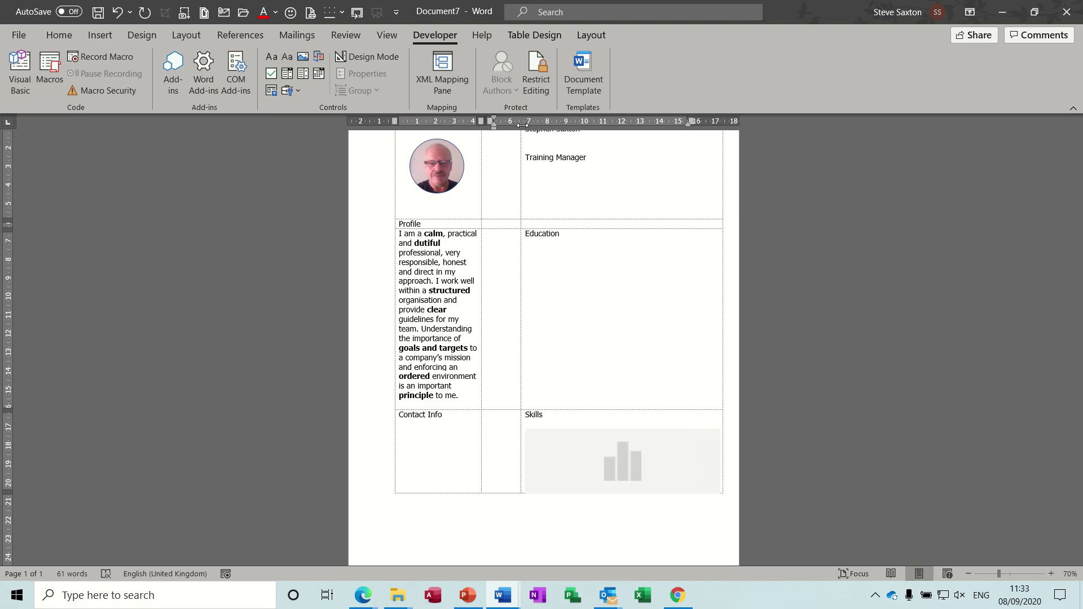
{"action": "left_click_drag", "start_coordinate": [480, 276], "coordinate": [514, 276]}
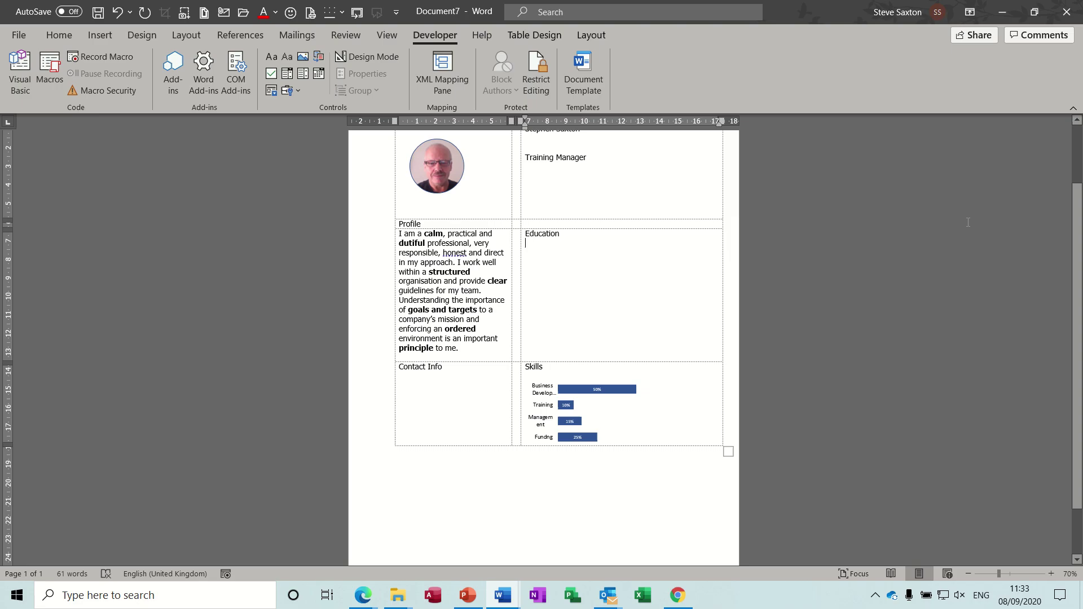
{"action": "scroll", "coordinate": [1051, 263], "scroll_direction": "up", "scroll_amount": 2}
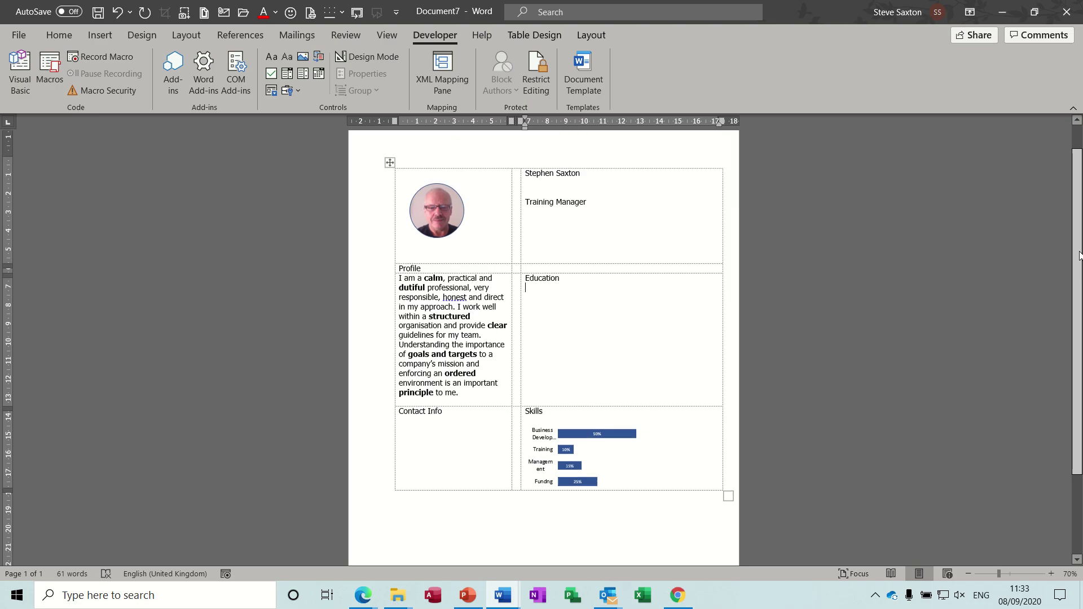
Change the job title building block to Care Manager.
{"action": "left_click", "coordinate": [589, 207]}
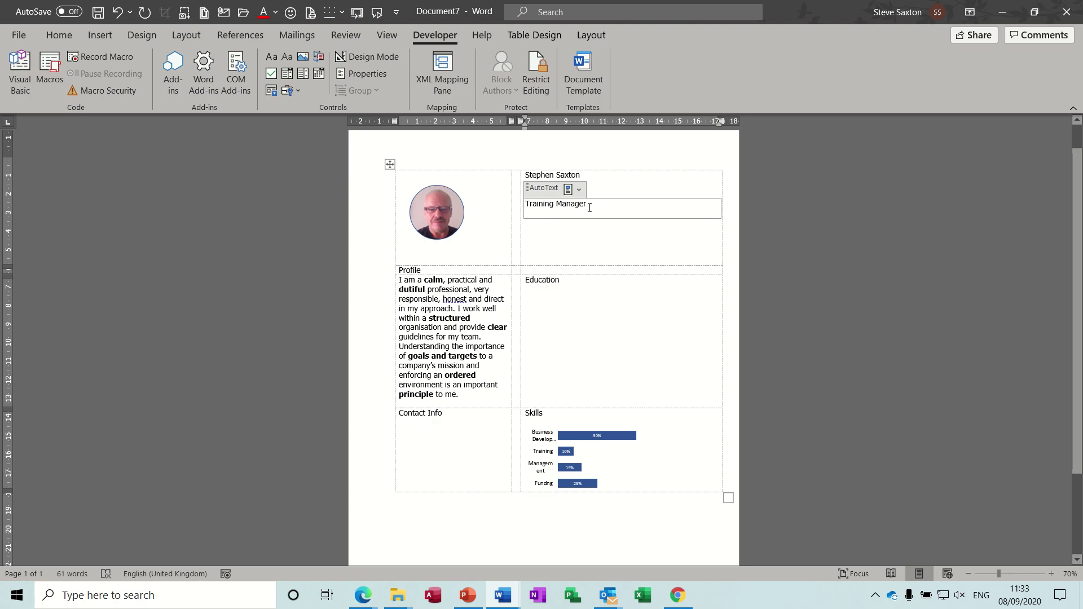
{"action": "left_click", "coordinate": [579, 189]}
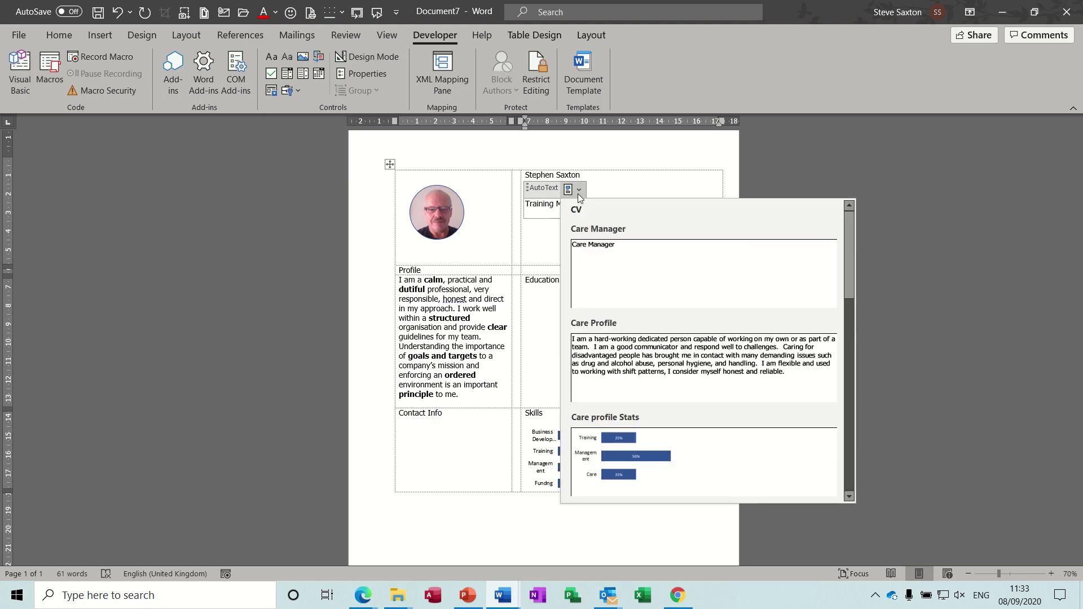
{"action": "left_click", "coordinate": [597, 245]}
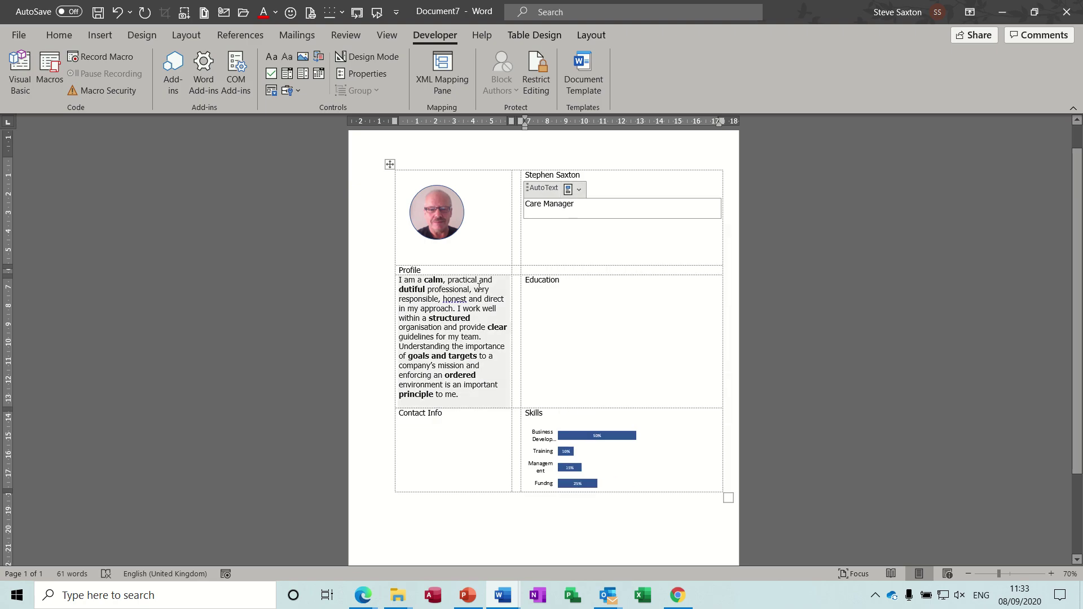
Replace the profile paragraph with the Care Profile building block.
{"action": "left_click", "coordinate": [439, 288]}
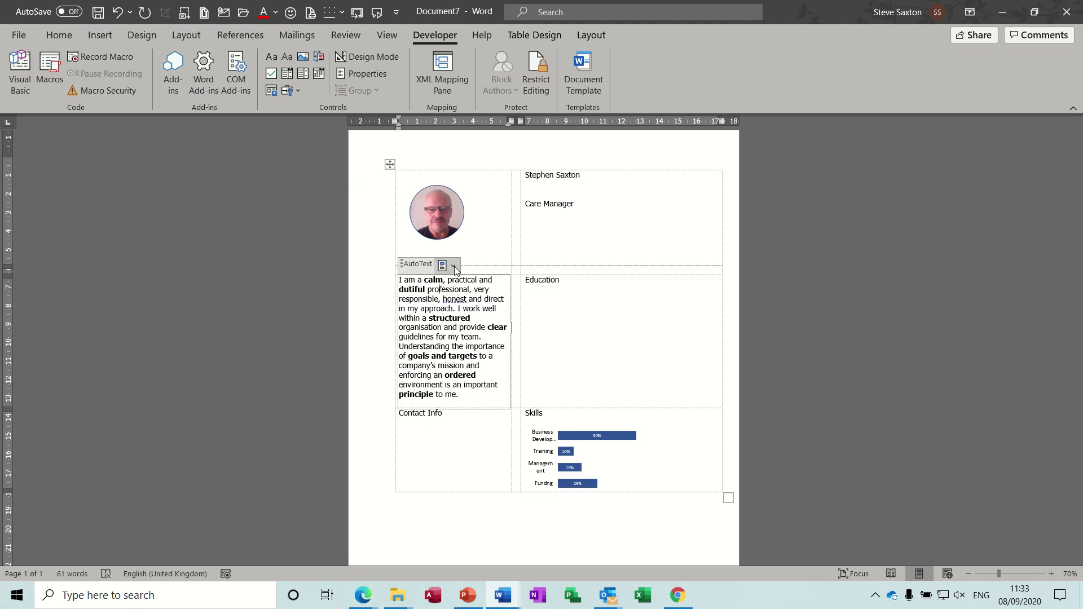
{"action": "left_click", "coordinate": [453, 265]}
{"action": "left_click", "coordinate": [492, 424]}
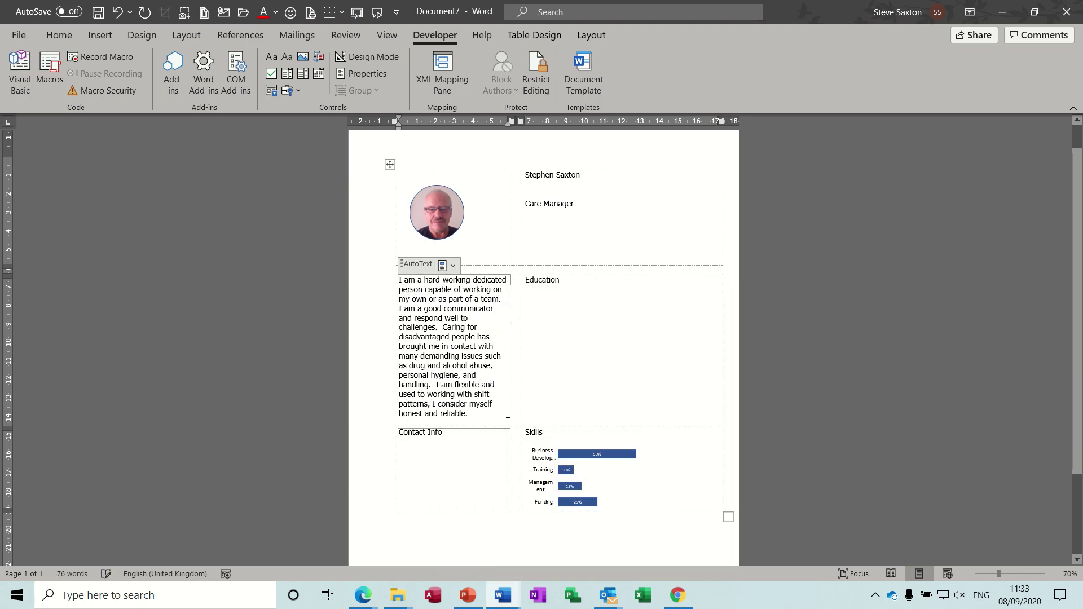
Swap the skills chart to the Care profile Stats building block.
{"action": "left_click", "coordinate": [547, 451]}
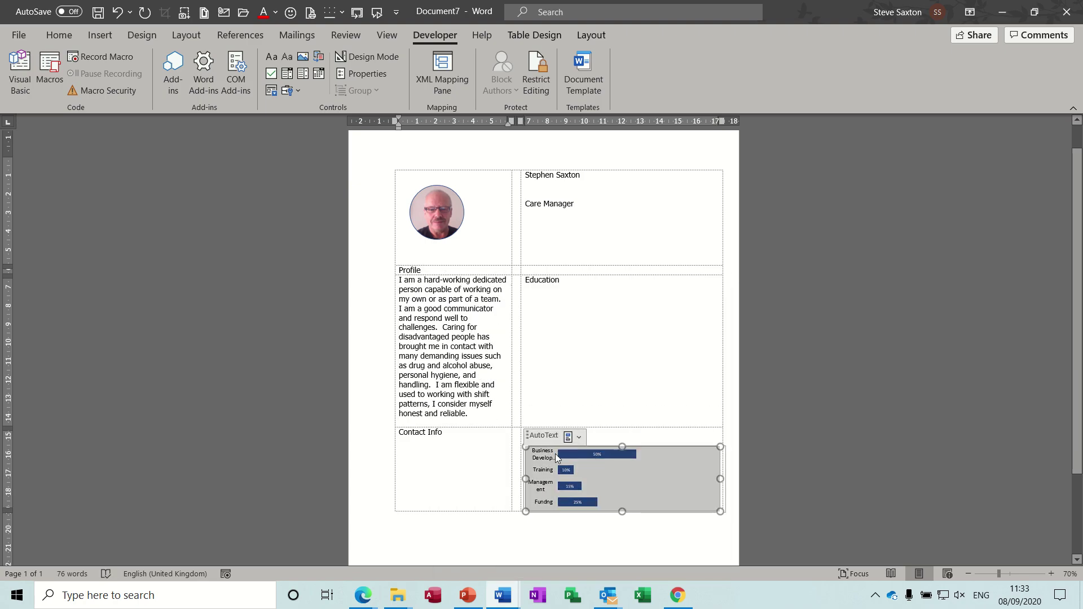
{"action": "left_click", "coordinate": [580, 437]}
{"action": "left_click", "coordinate": [670, 386]}
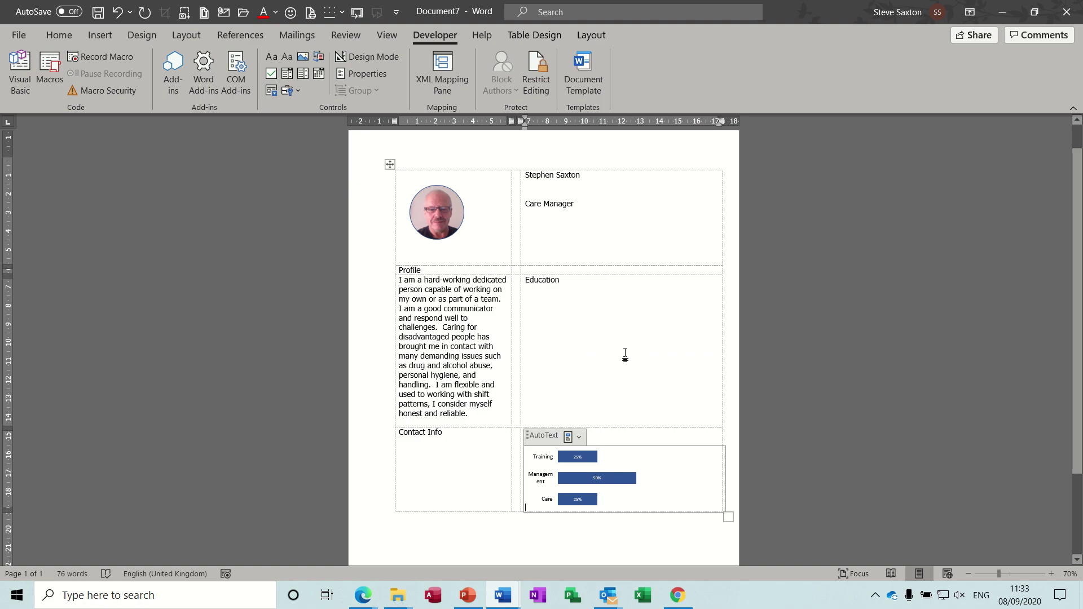
{"action": "left_click", "coordinate": [551, 295]}
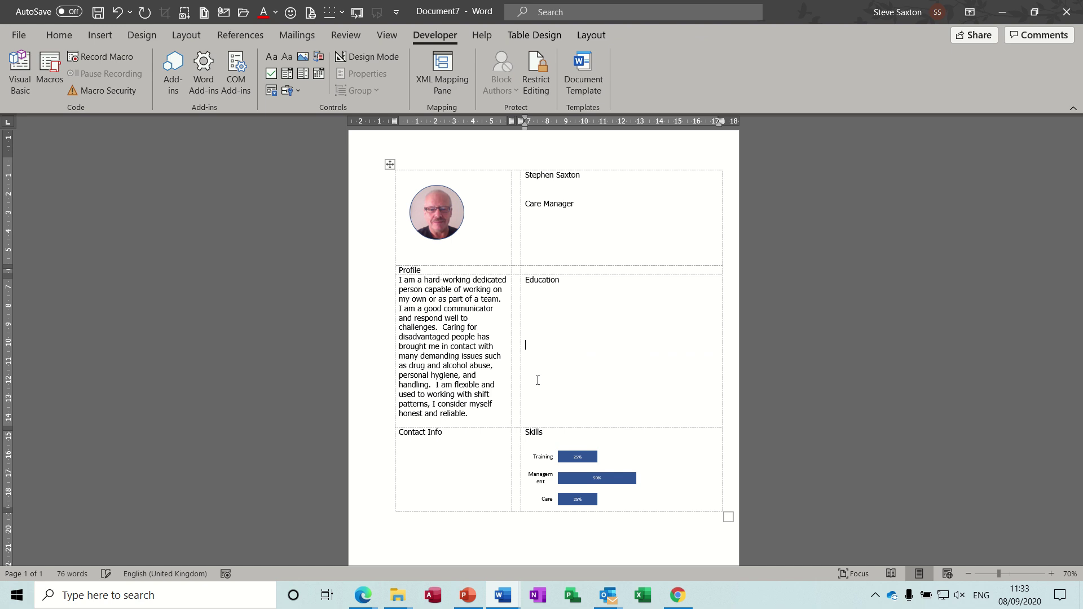
Type the heading 'Work History' beneath the Education section of the CV table.
{"action": "type", "text": "Work History"}
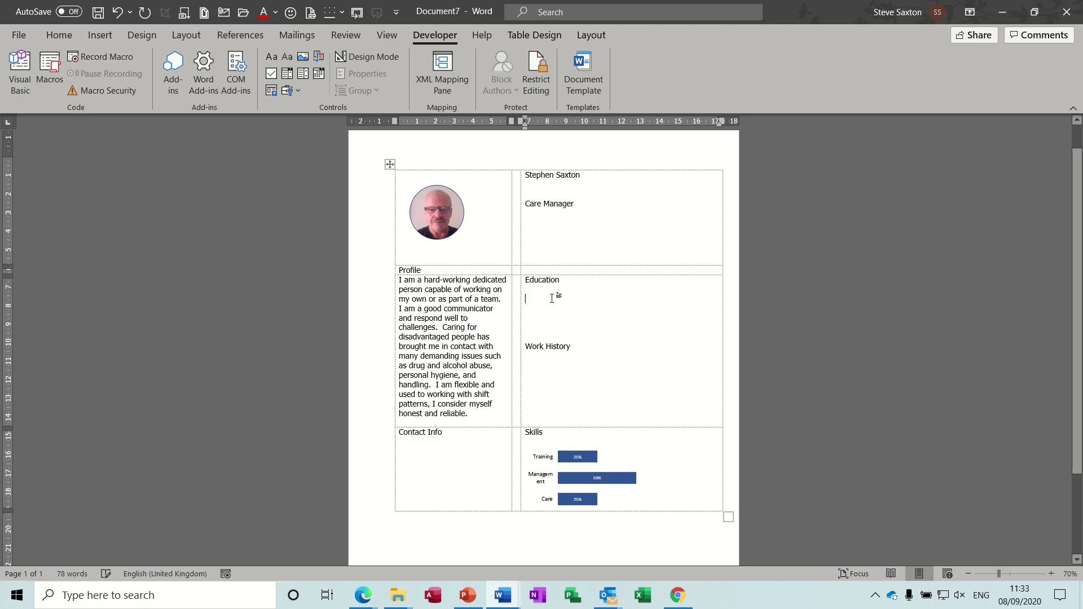
{"action": "left_click", "coordinate": [547, 368]}
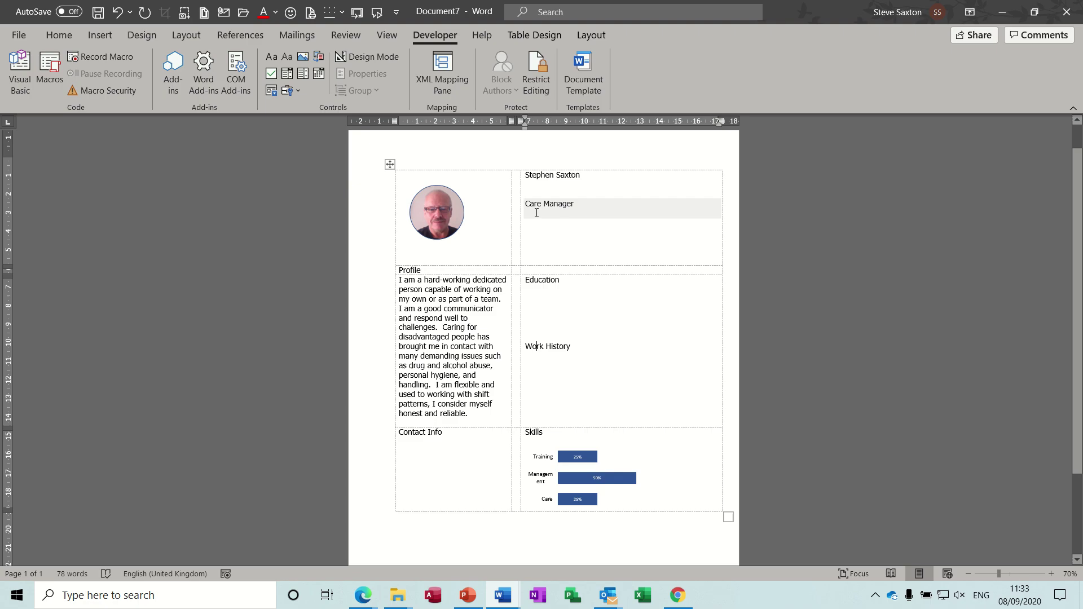
{"action": "left_click", "coordinate": [534, 308]}
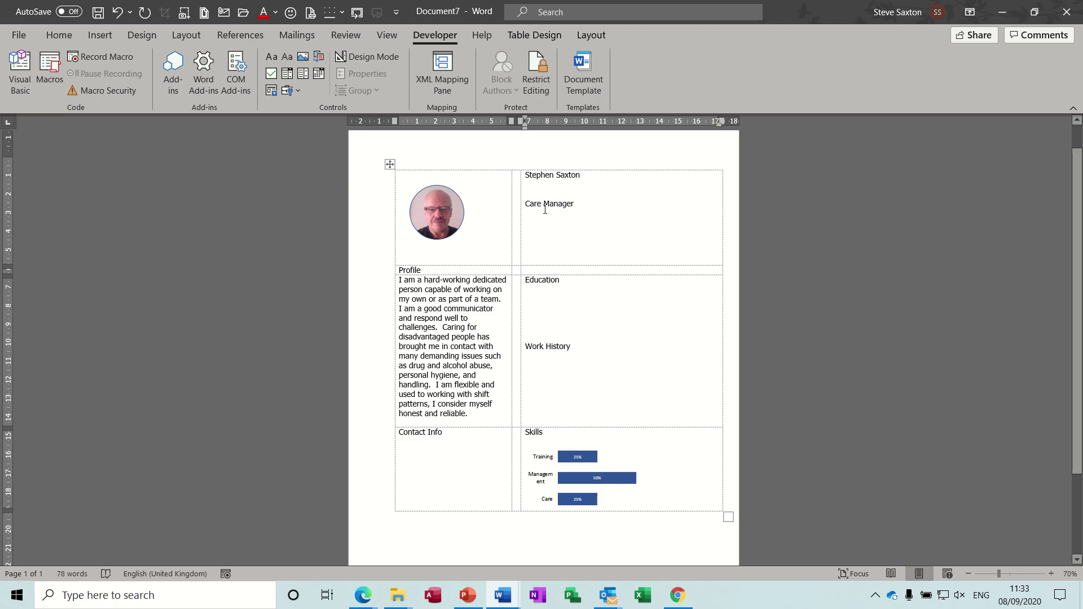